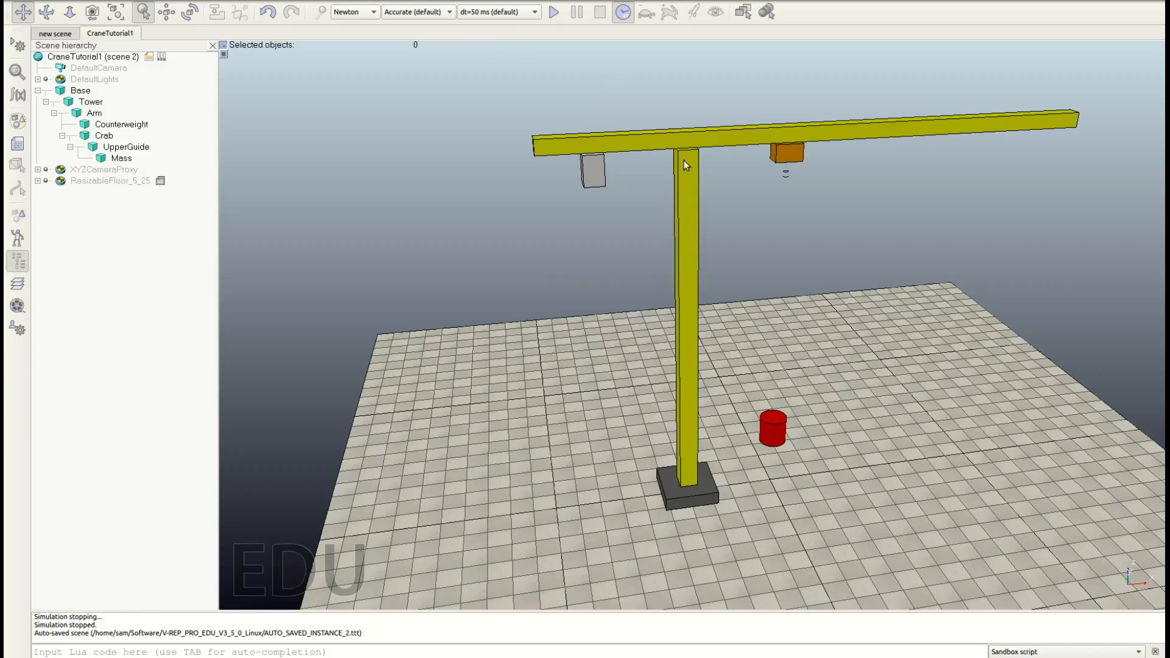
Step: Run the simulation to observe how the crane's unconnected parts behave, inspect the tower and the base, and stop it
left_click(558, 15)
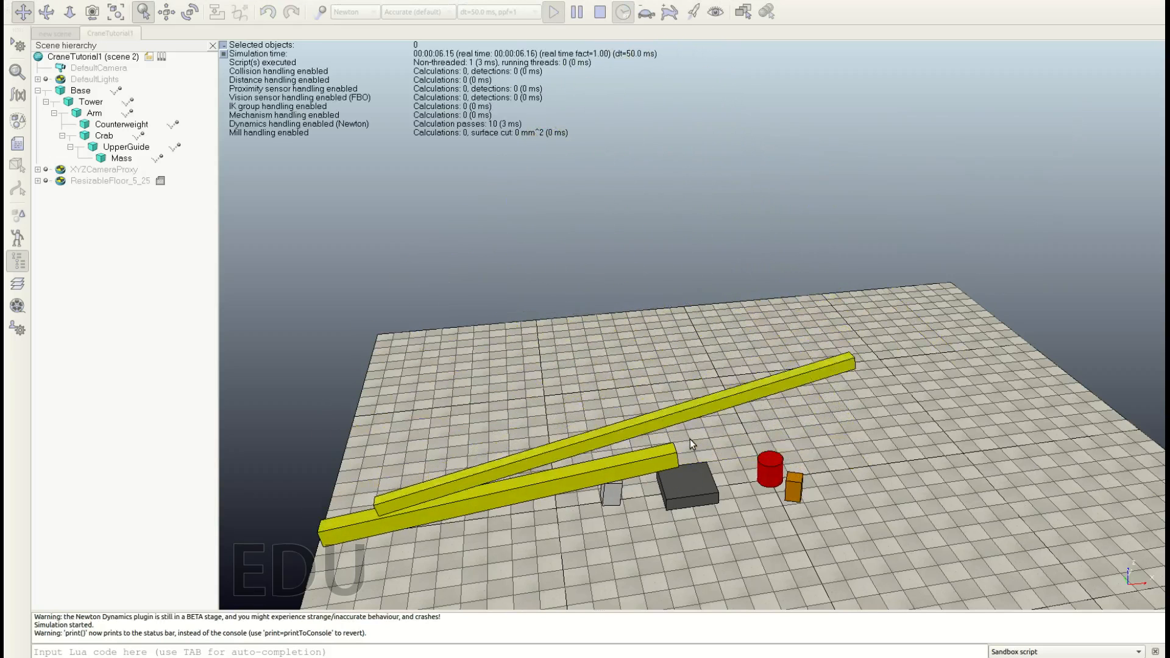
left_click(649, 458)
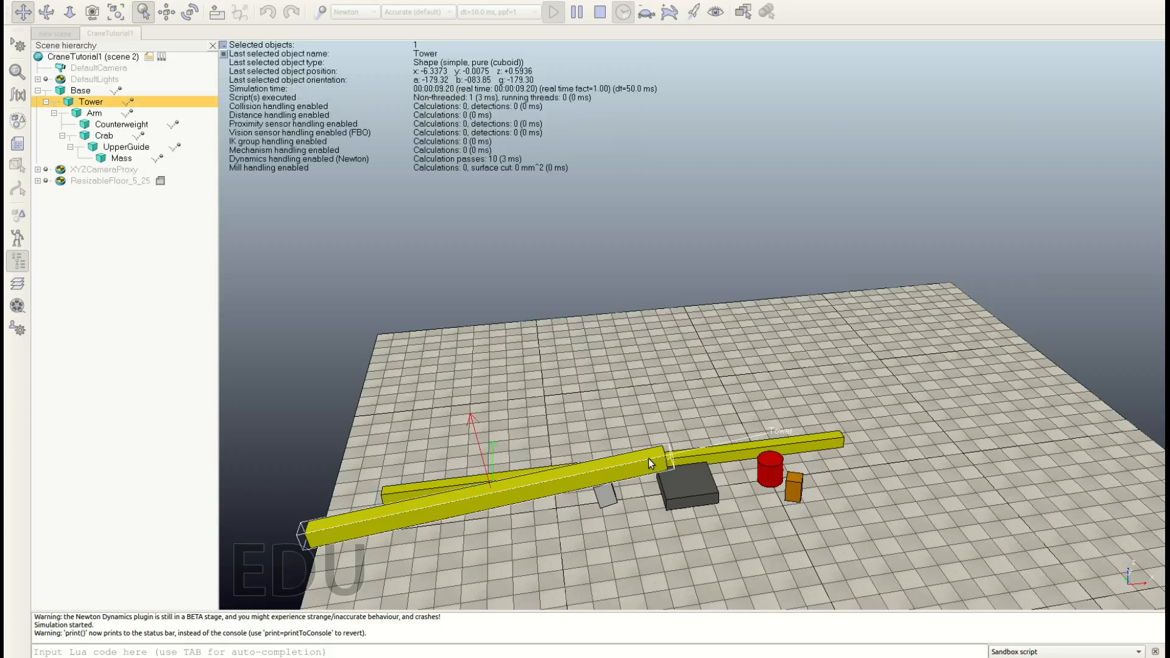
left_click(682, 484)
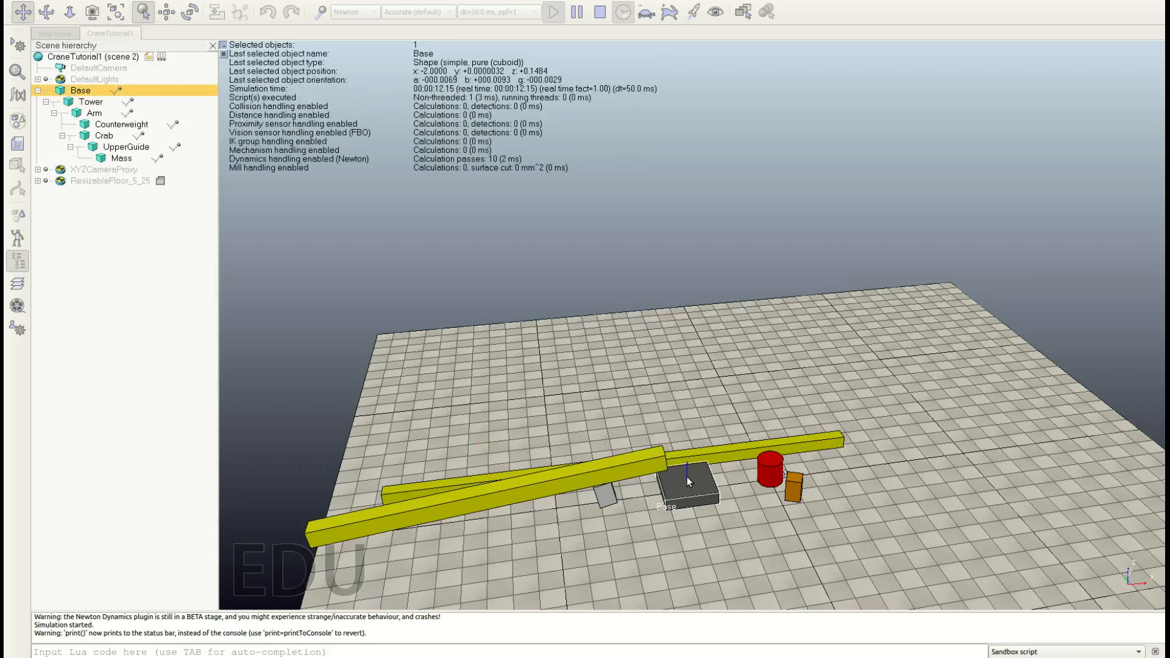
left_click(599, 12)
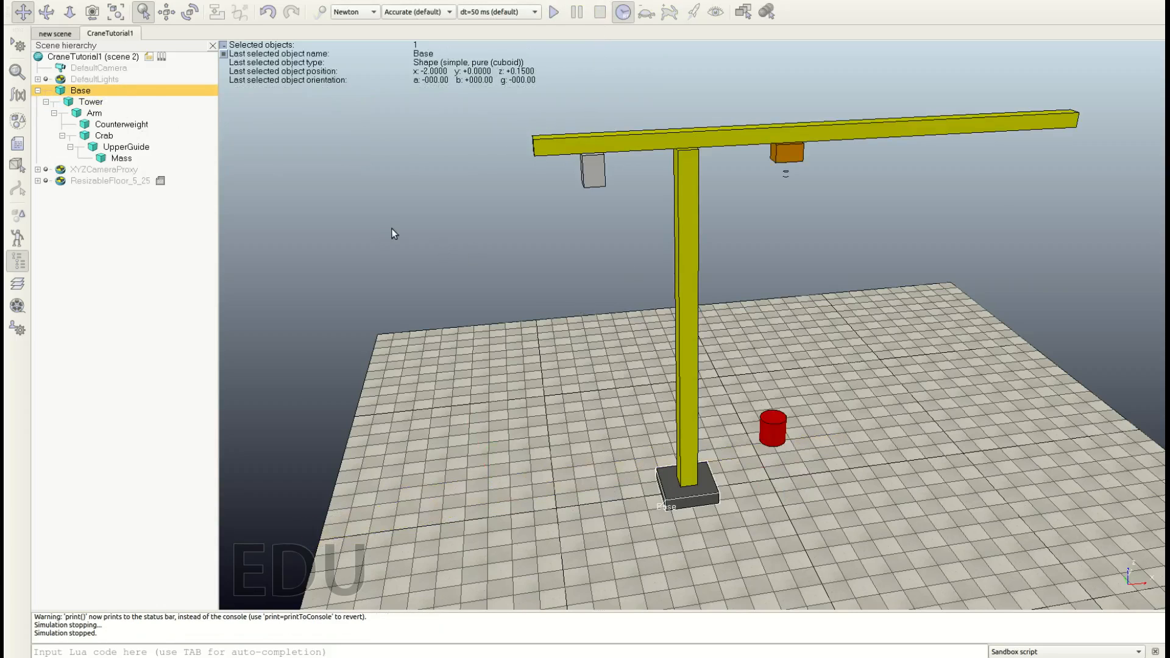
Step: Open the Base's rigid body dynamic properties beside the crane and turn off its Body is dynamic option
double_click(61, 91)
left_click_drag(1036, 76, 1037, 260)
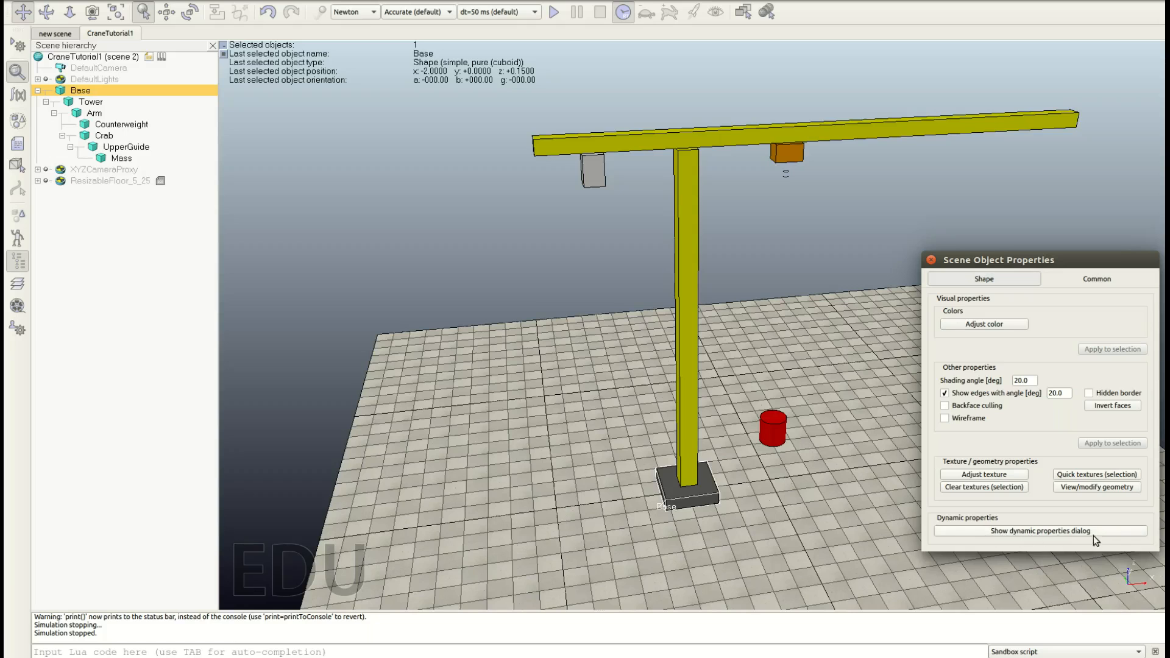
left_click(1062, 531)
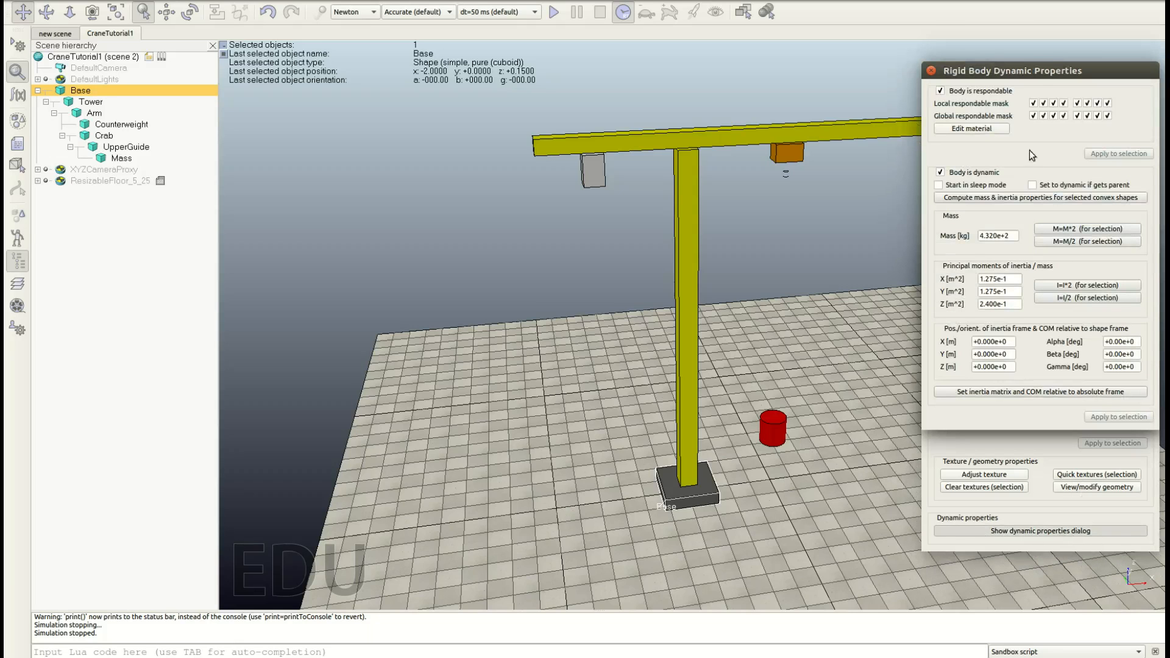
left_click_drag(1049, 68, 366, 167)
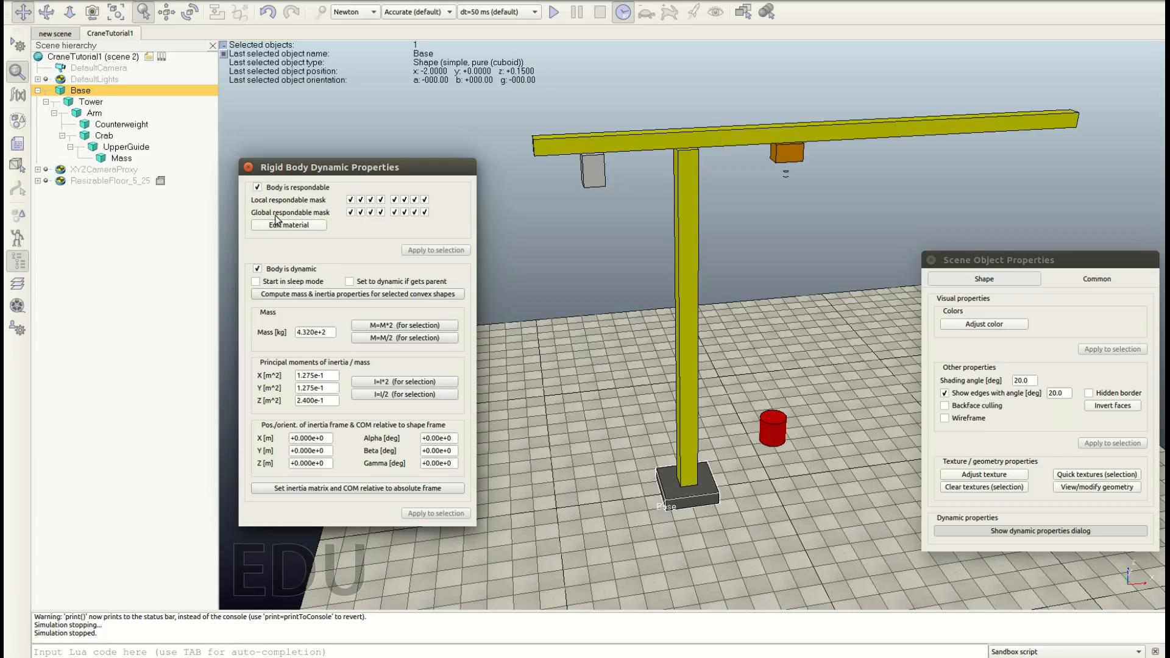
left_click(257, 270)
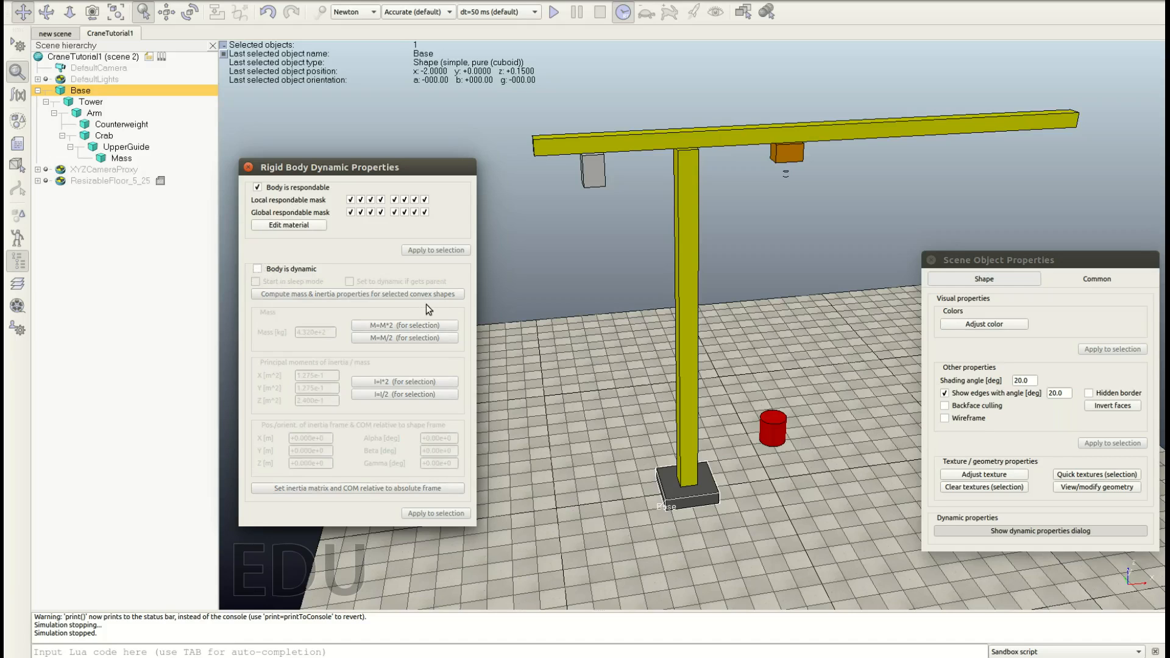
Step: Make the Tower static by turning off its Body is dynamic option
left_click(687, 242)
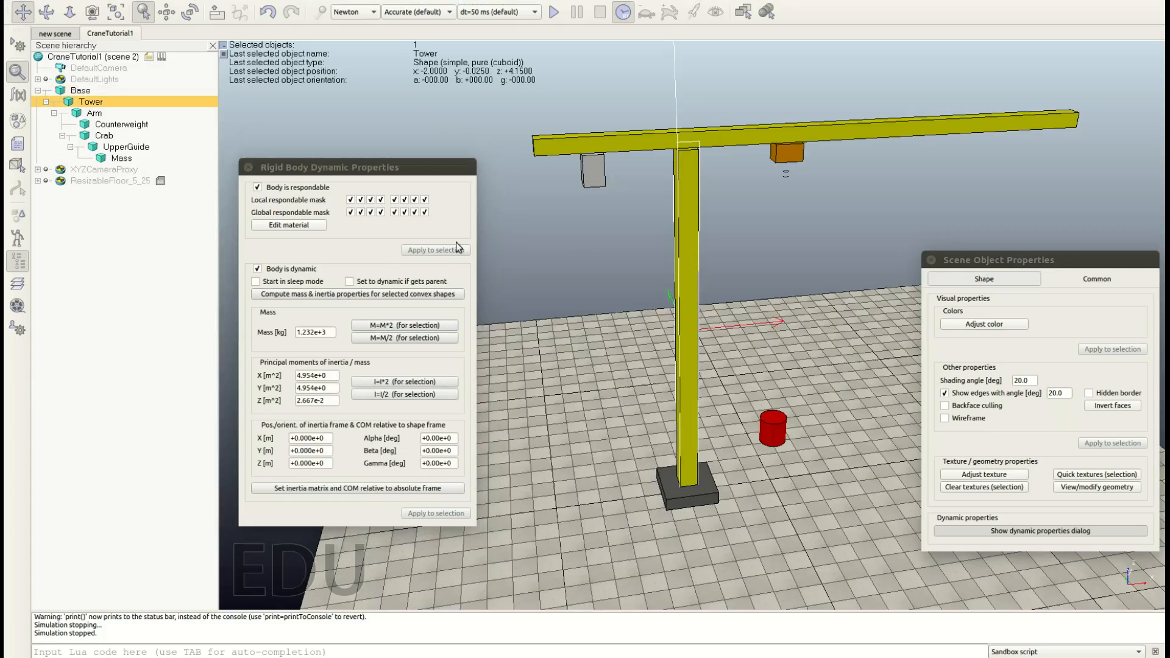
left_click(285, 272)
left_click(516, 229)
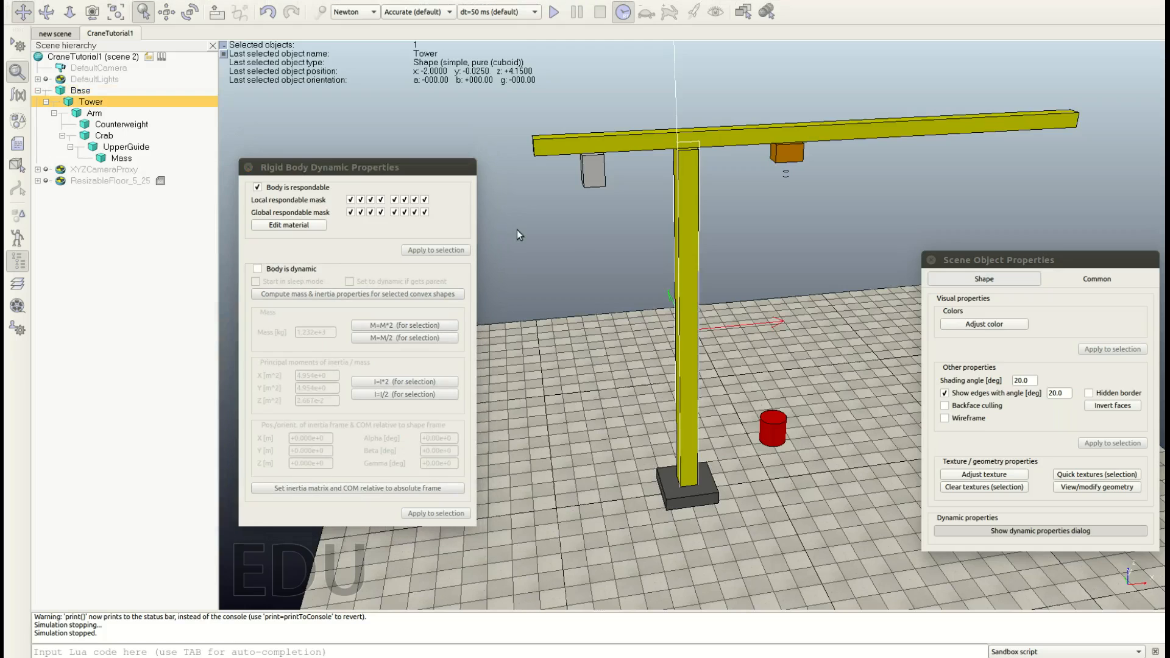
Step: Run and stop the simulation to check the static base and tower, and inspect the dynamic settings of the Arm and Tower
left_click(559, 12)
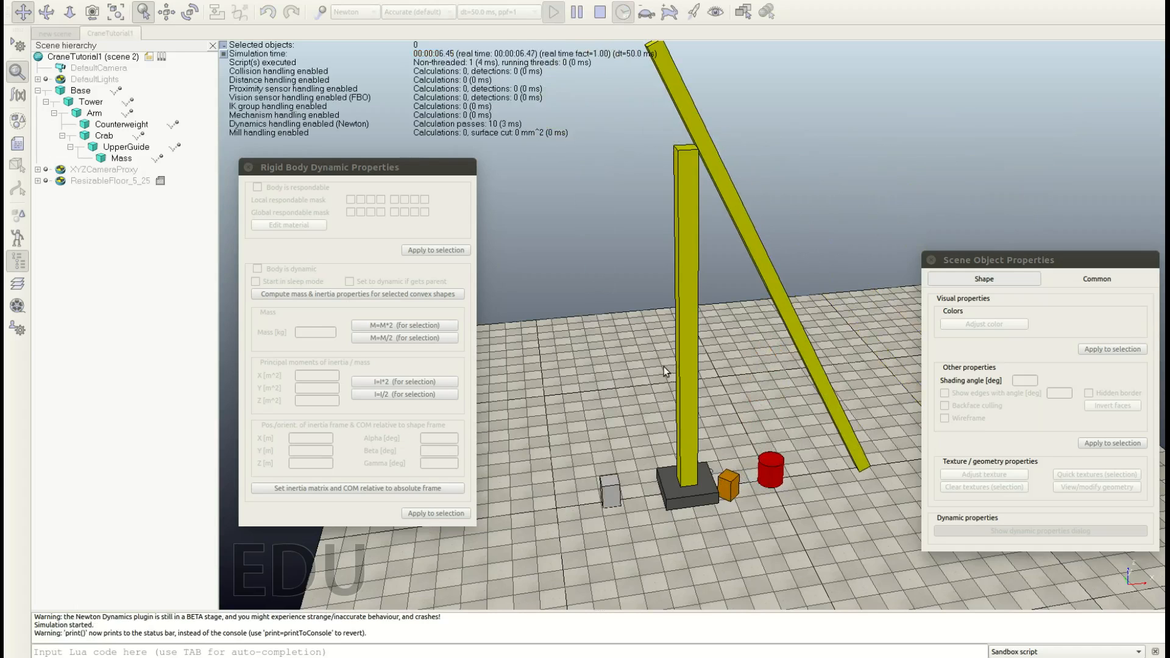
left_click(600, 12)
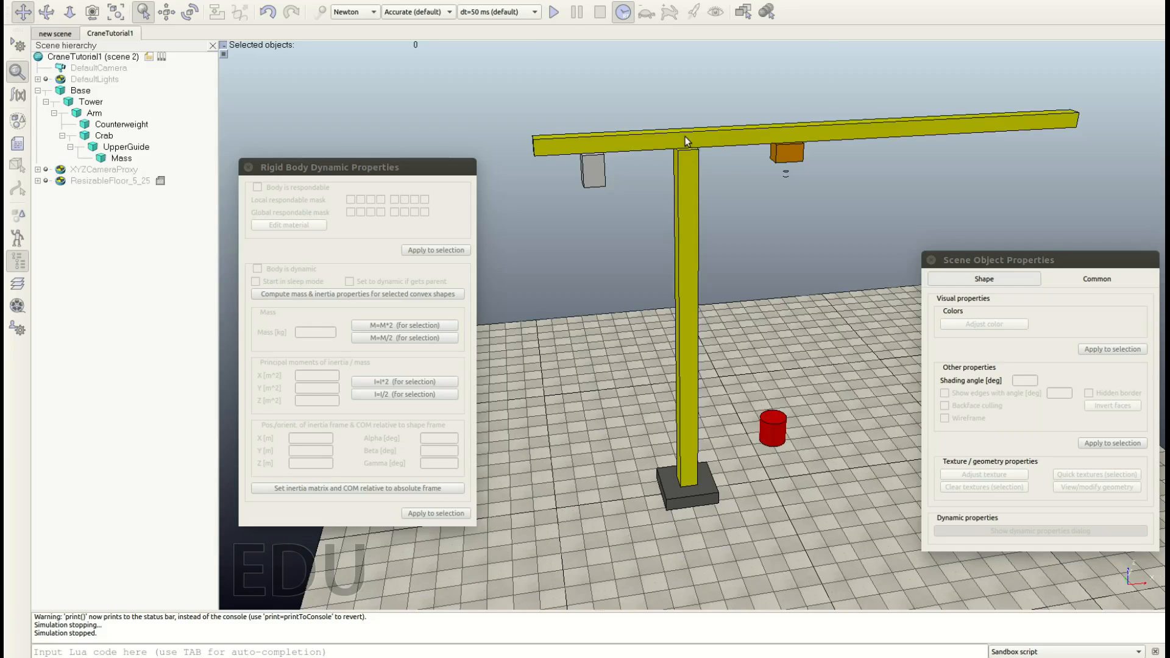
left_click(685, 138)
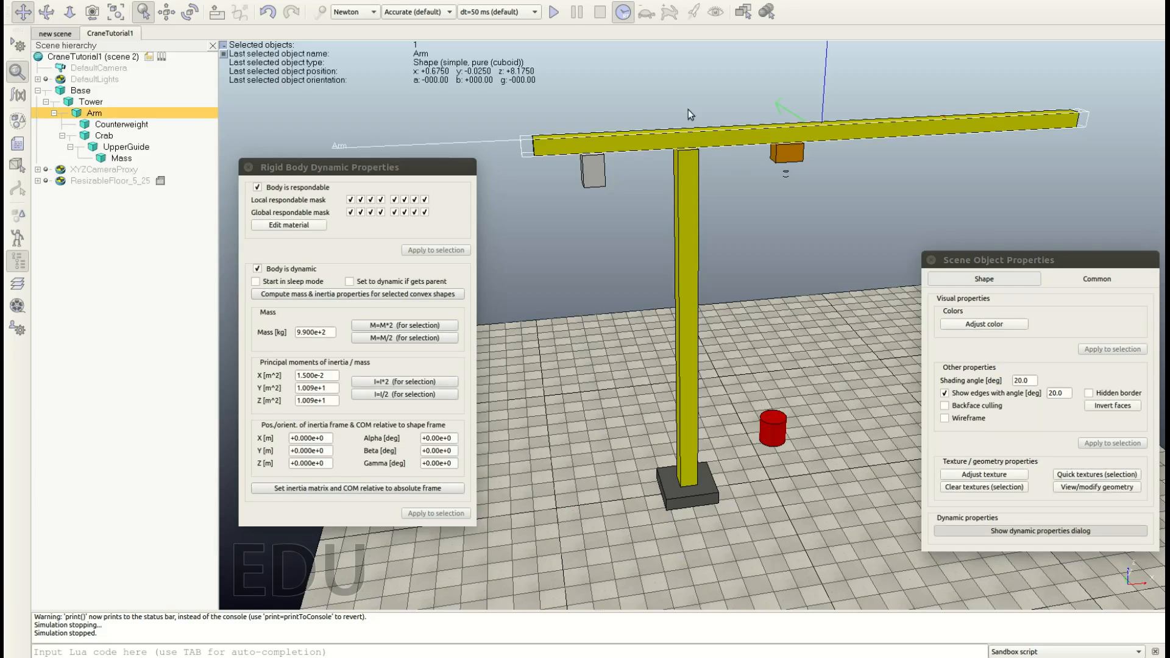
left_click(686, 205)
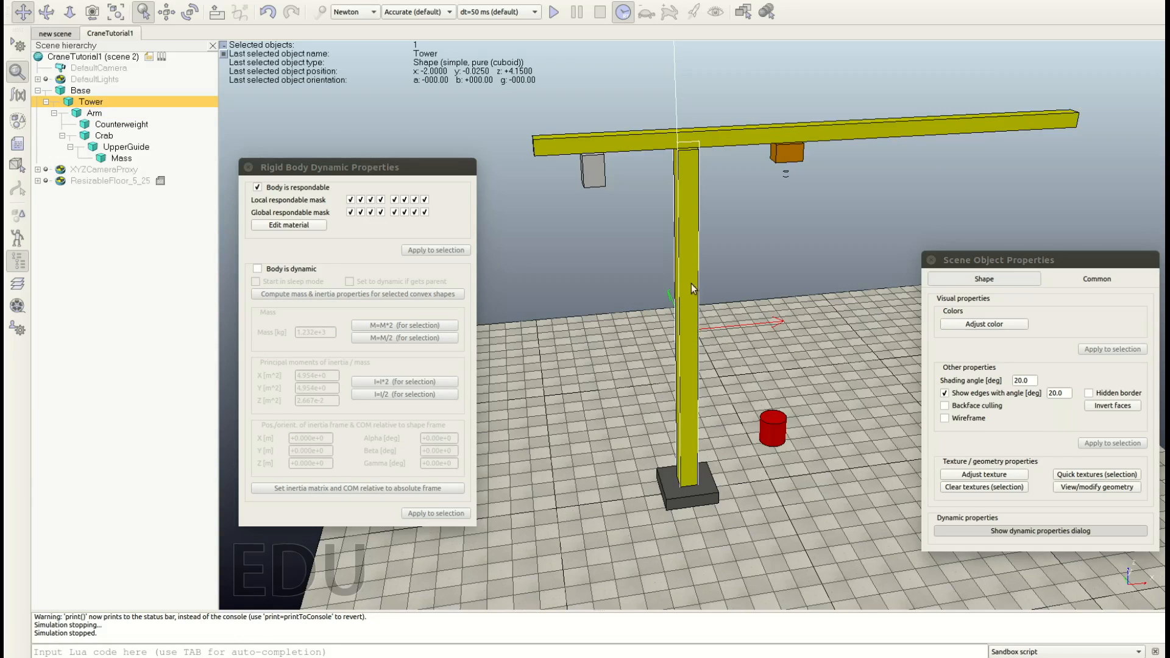
Step: Add a revolute joint to the scene with no other object selected
left_click(627, 254)
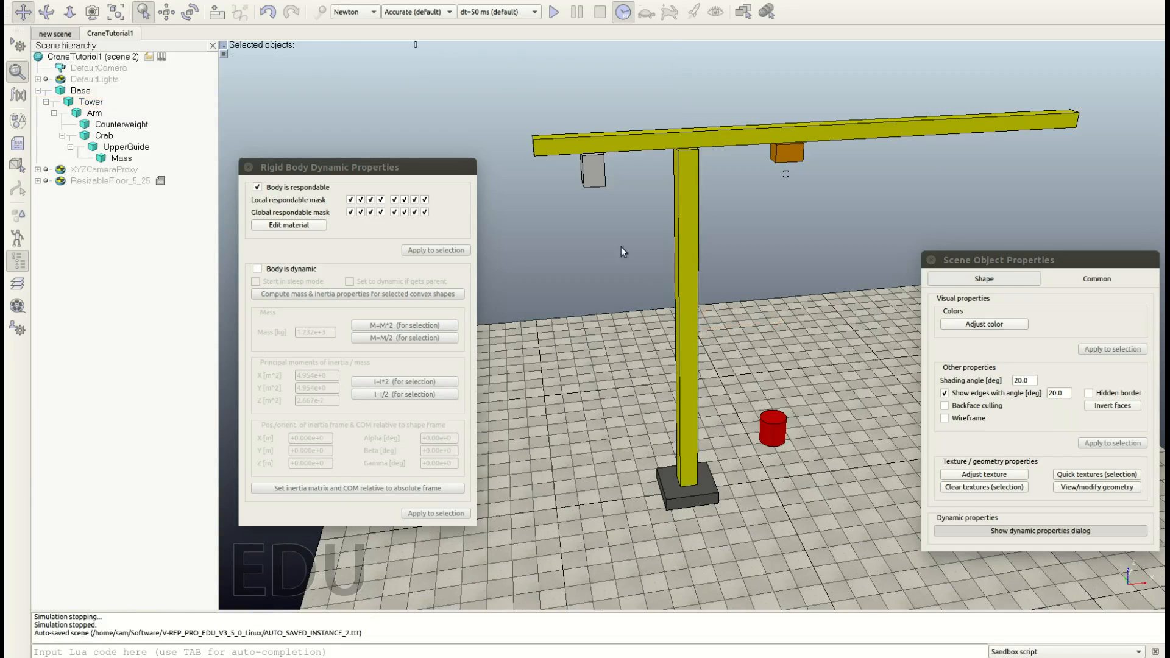
right_click(554, 255)
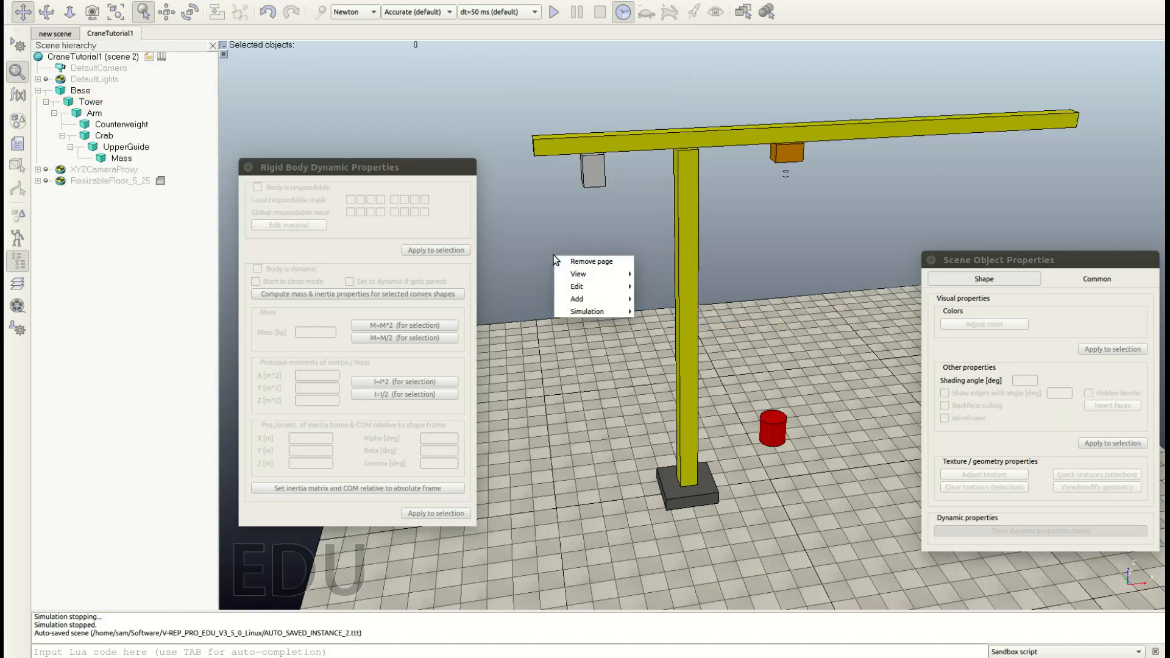
mouse_move(585, 298)
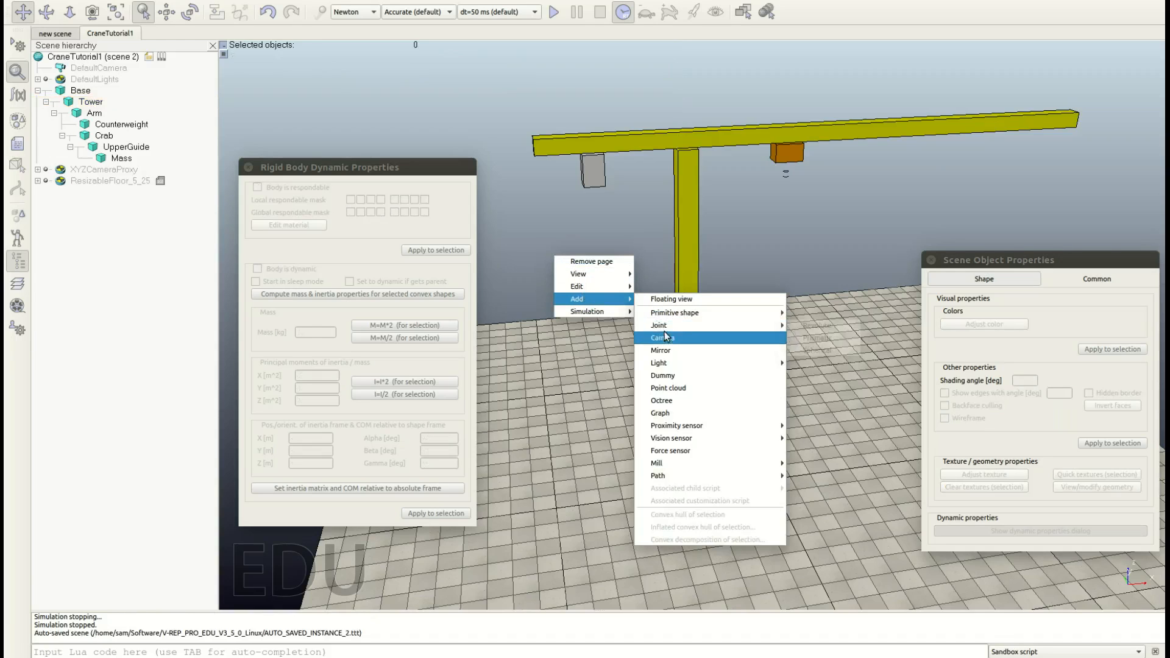
mouse_move(663, 326)
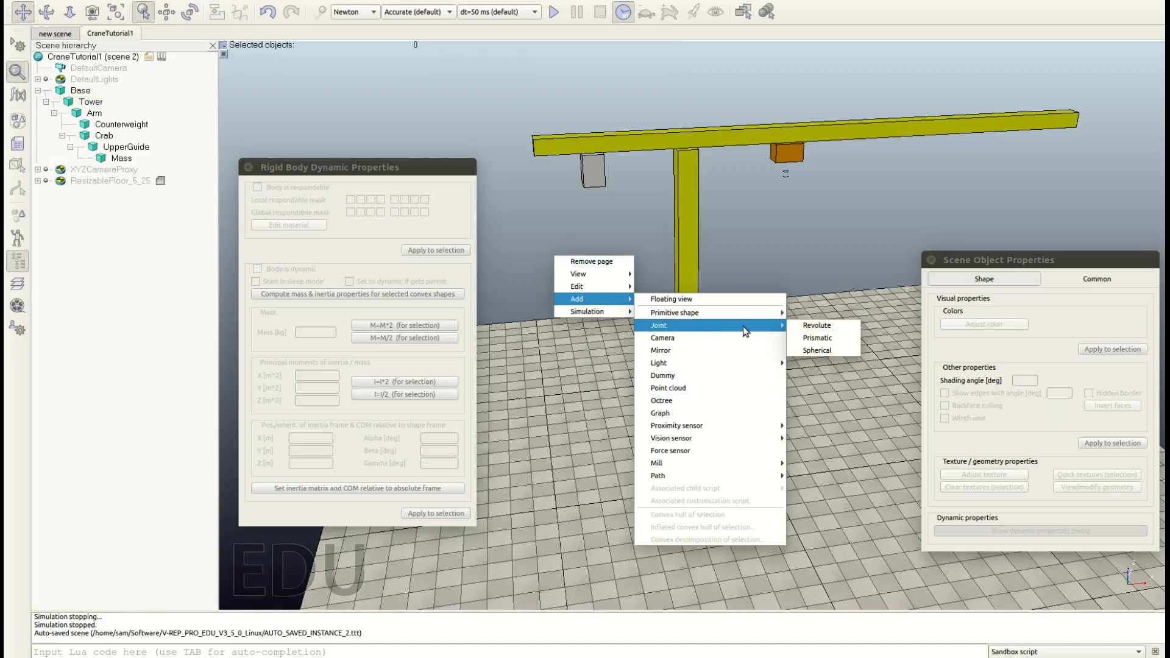
left_click(817, 327)
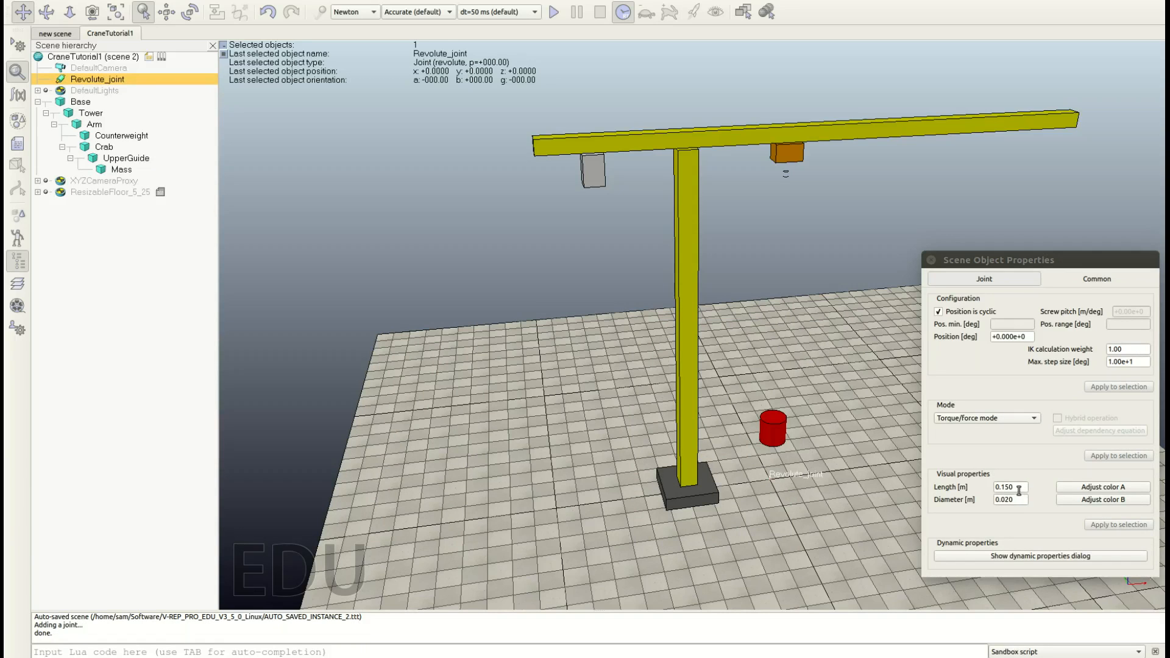
Step: Set the revolute joint's visual length to 0.3 m and its diameter to 0.6 m
left_click_drag(1023, 490, 972, 491)
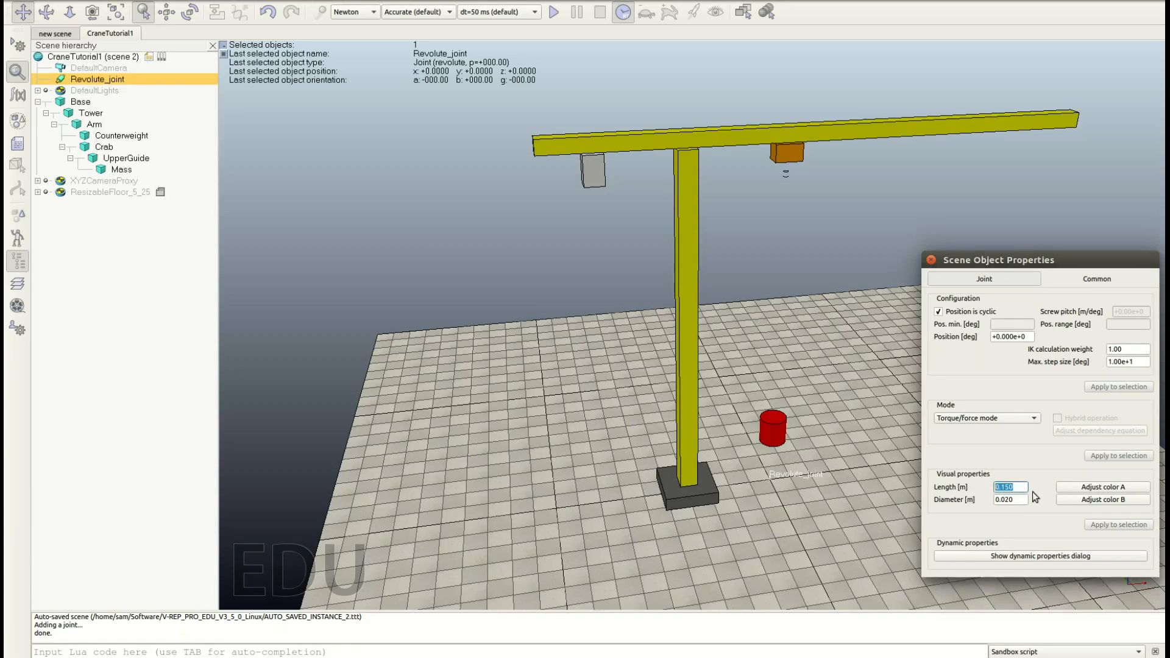
type("0.3")
key("Tab")
type("0.6")
key("Return")
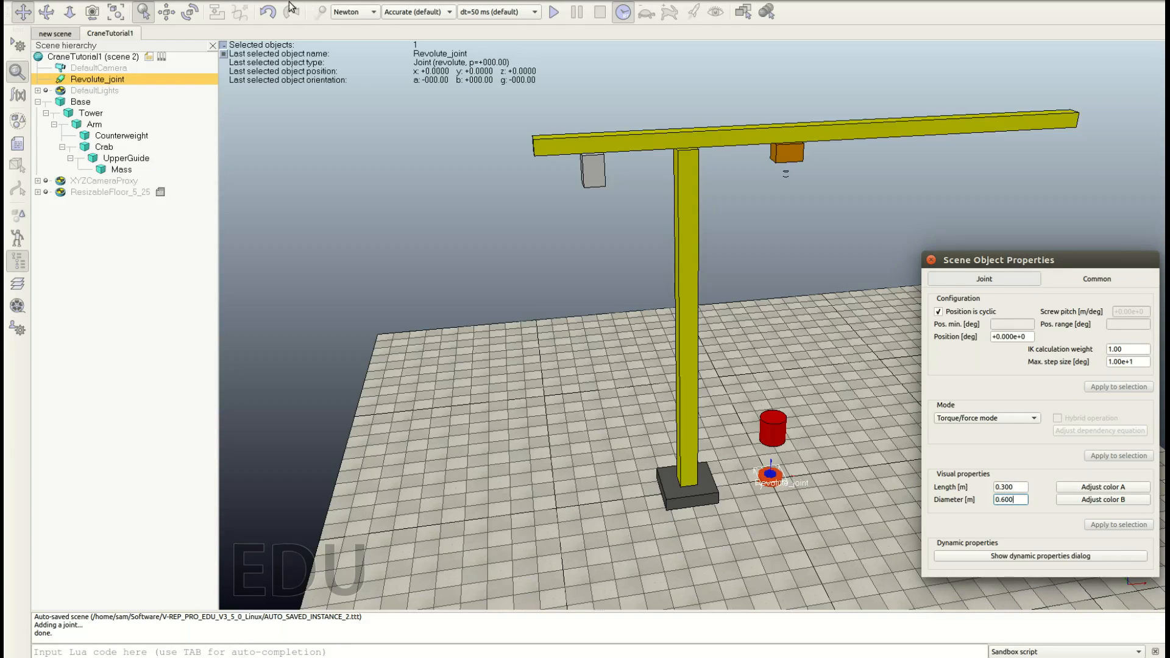
Step: Limit the joint's movement to the X and Z axes and move it near the tower's top, at about x -2.3, z 8.05 m
left_click(167, 14)
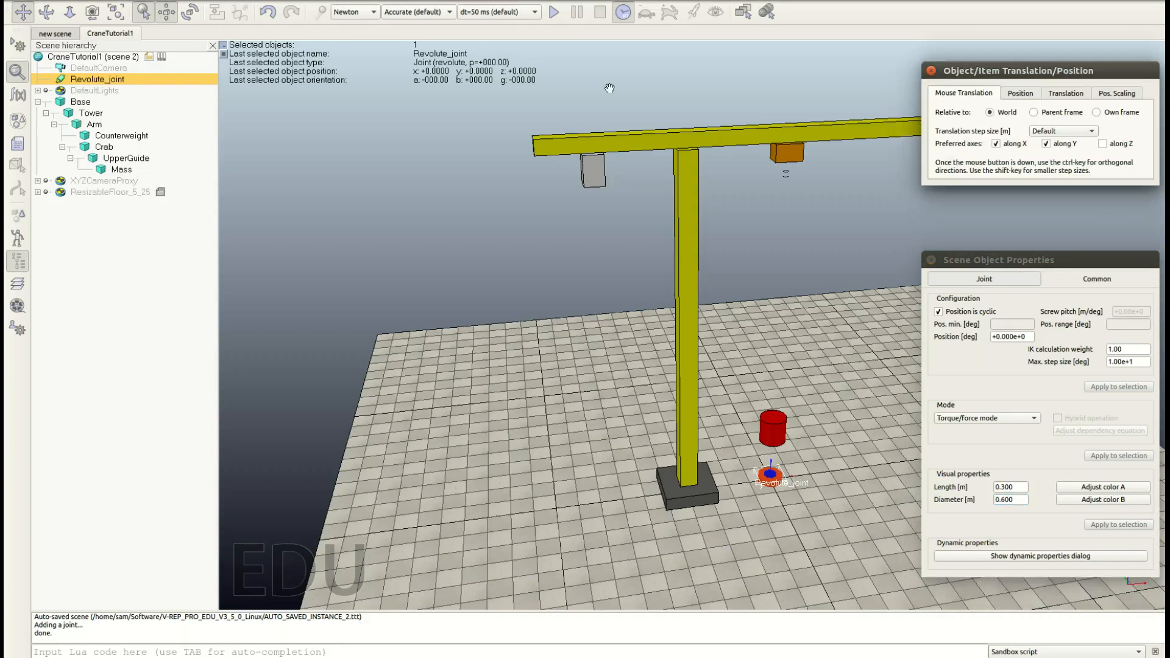
left_click(1014, 145)
left_click(1059, 146)
left_click_drag(771, 476, 727, 154)
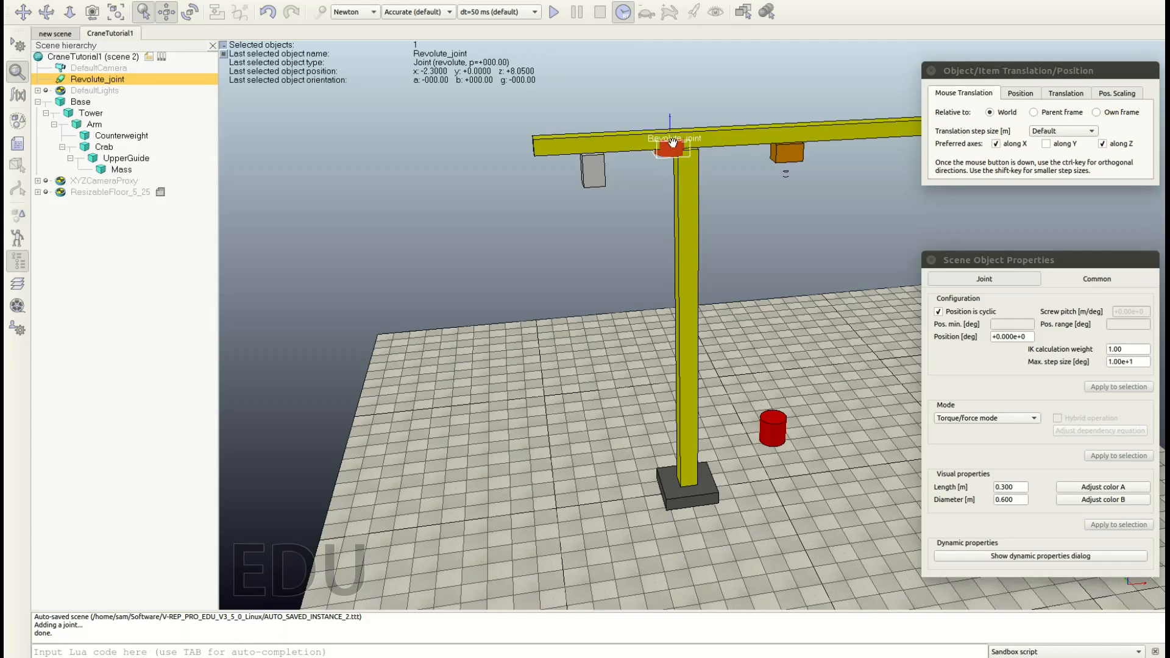
Step: Apply the Tower's world position (x -2.0, y -0.025, z 4.15 m) to the revolute joint
left_click(689, 227, "ctrl")
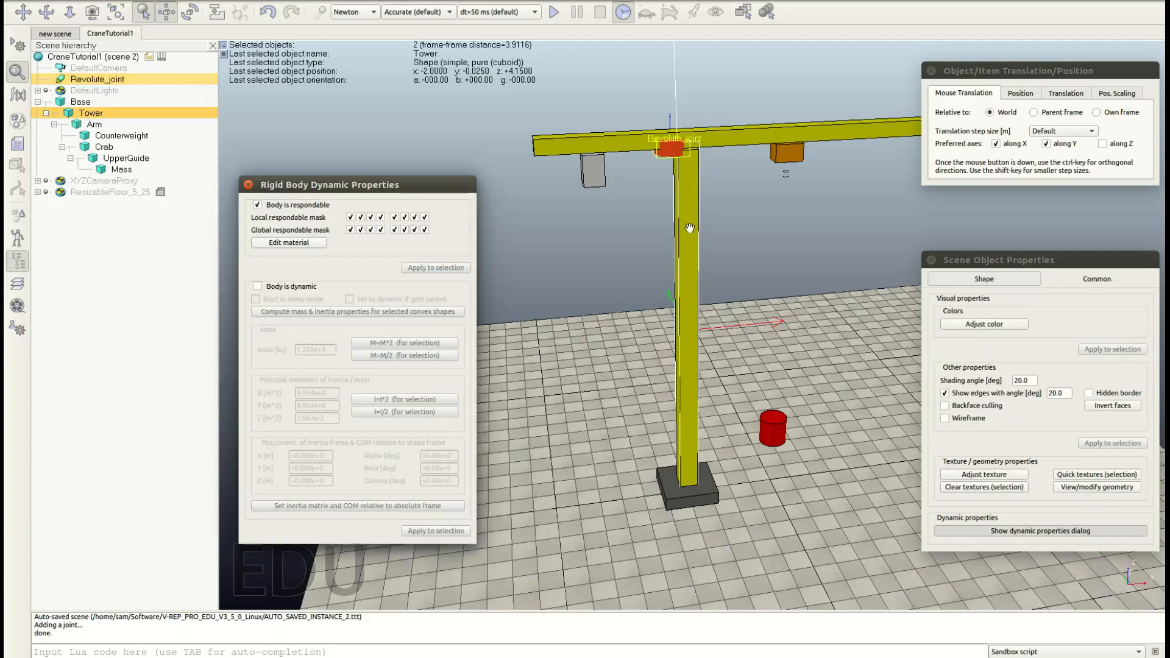
mouse_move(1019, 72)
left_mouse_down()
mouse_move(989, 71)
mouse_move(1002, 72)
left_mouse_up()
left_click(1004, 94)
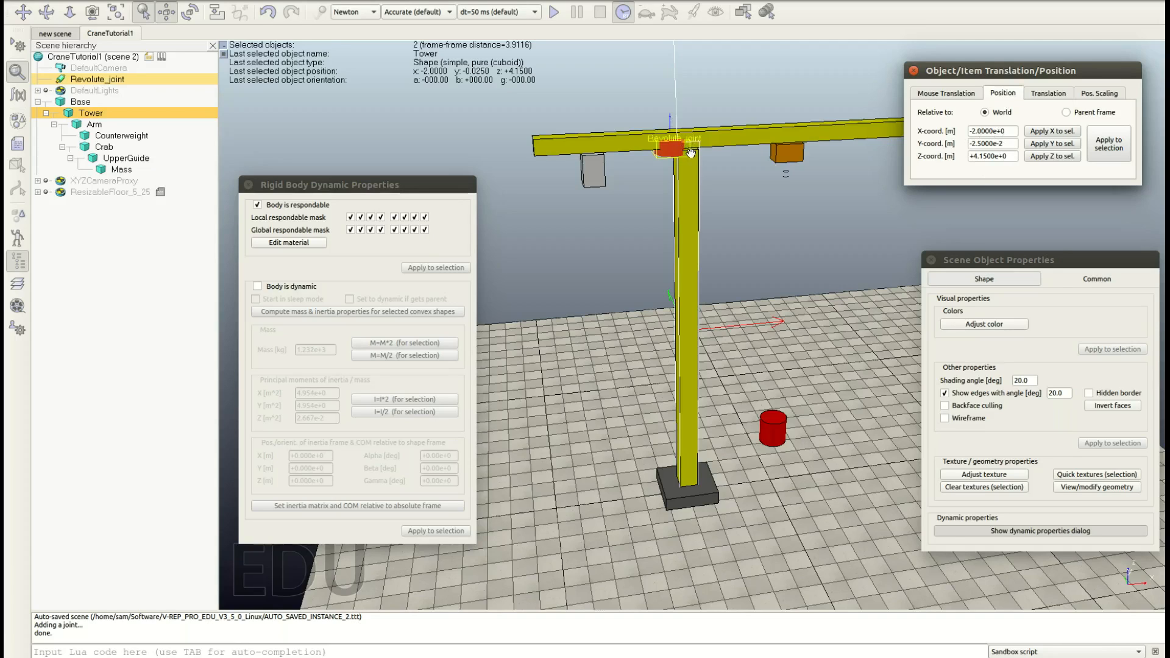
left_click(1109, 148)
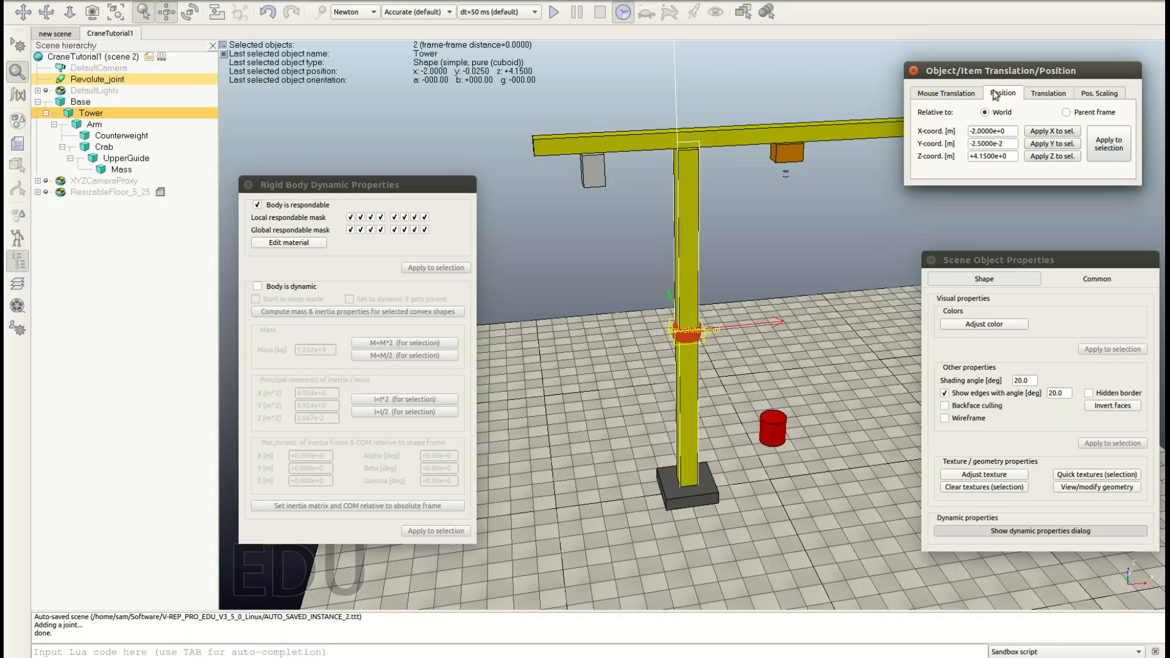
Step: Try to raise the joint along the Z axis only while the tower is still selected, and undo the move
left_click(961, 94)
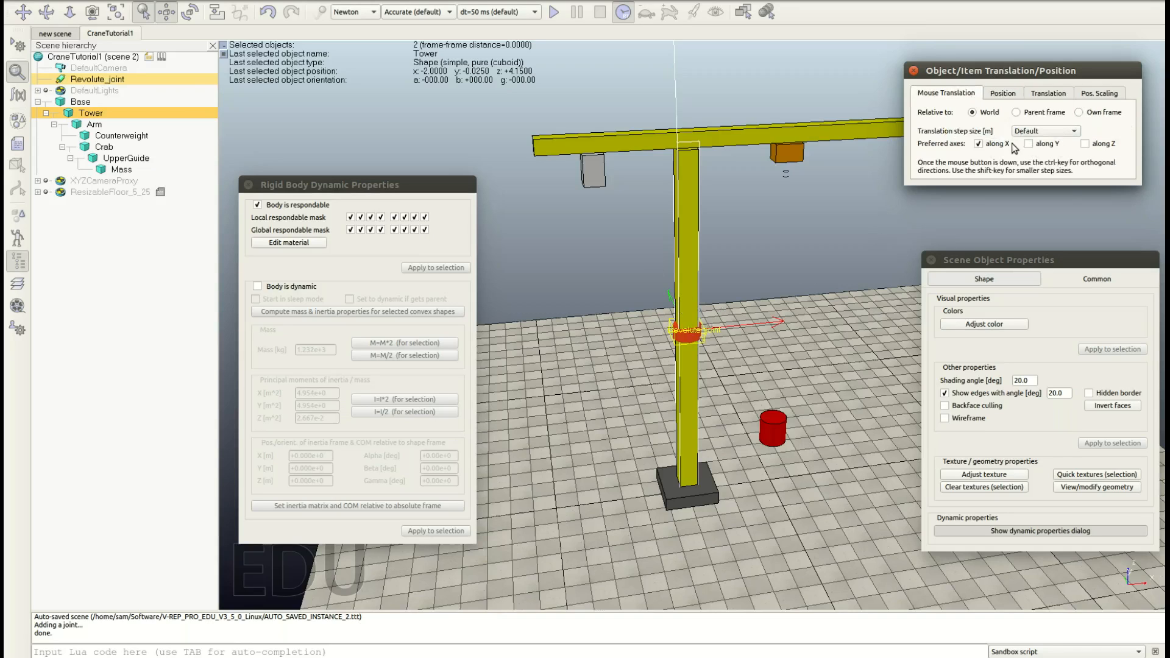
left_click(1100, 147)
left_click(989, 147)
left_click_drag(709, 337, 713, 294)
key("ctrl+z")
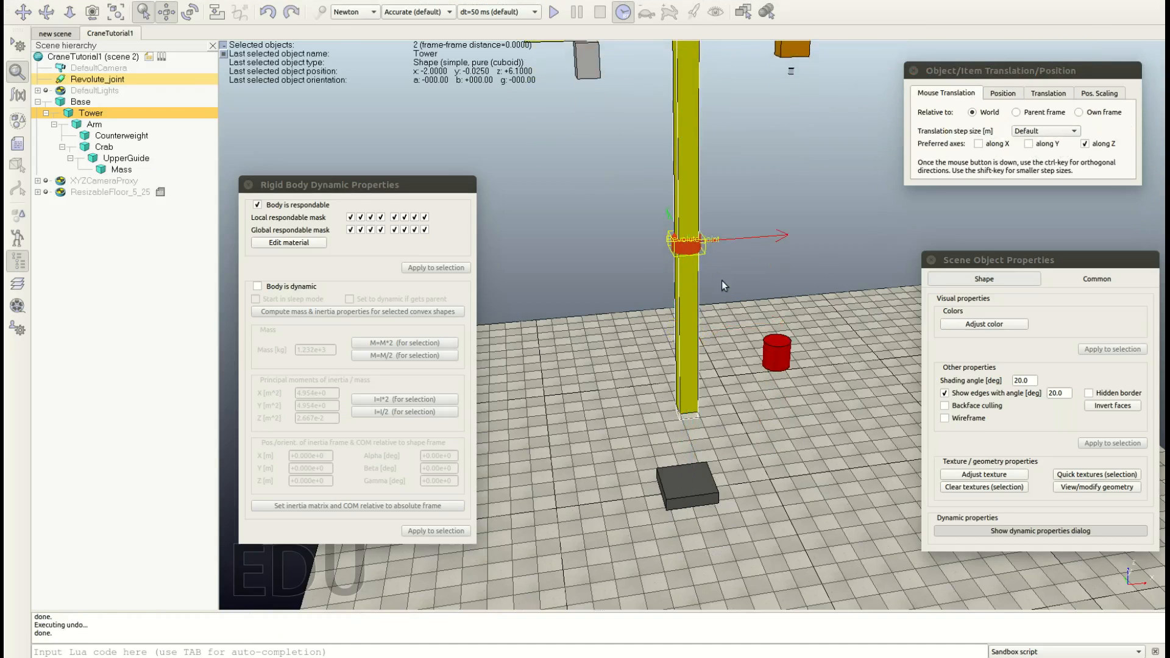
Step: Select the revolute joint alone, restrict its movement to Z, and raise it to the tower's top at z 8.025 m
left_click(767, 232)
left_click(686, 332)
left_click_drag(687, 332, 694, 142)
key("ctrl+z")
left_click(978, 144)
left_click_drag(693, 314, 717, 364)
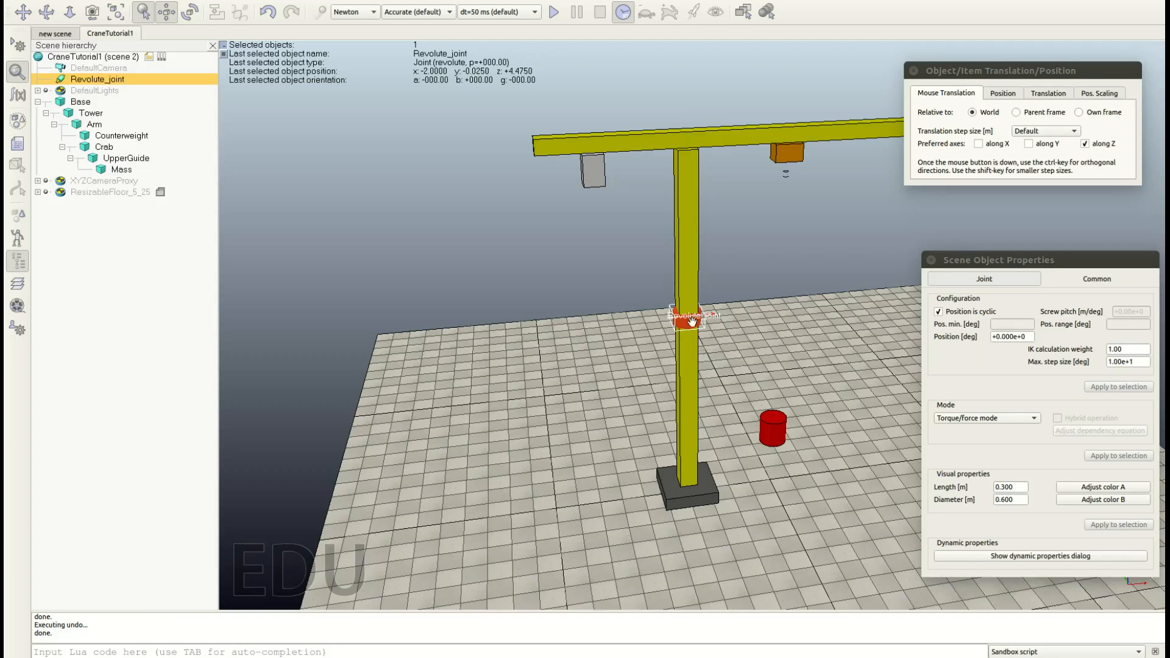
left_click_drag(691, 321, 688, 146)
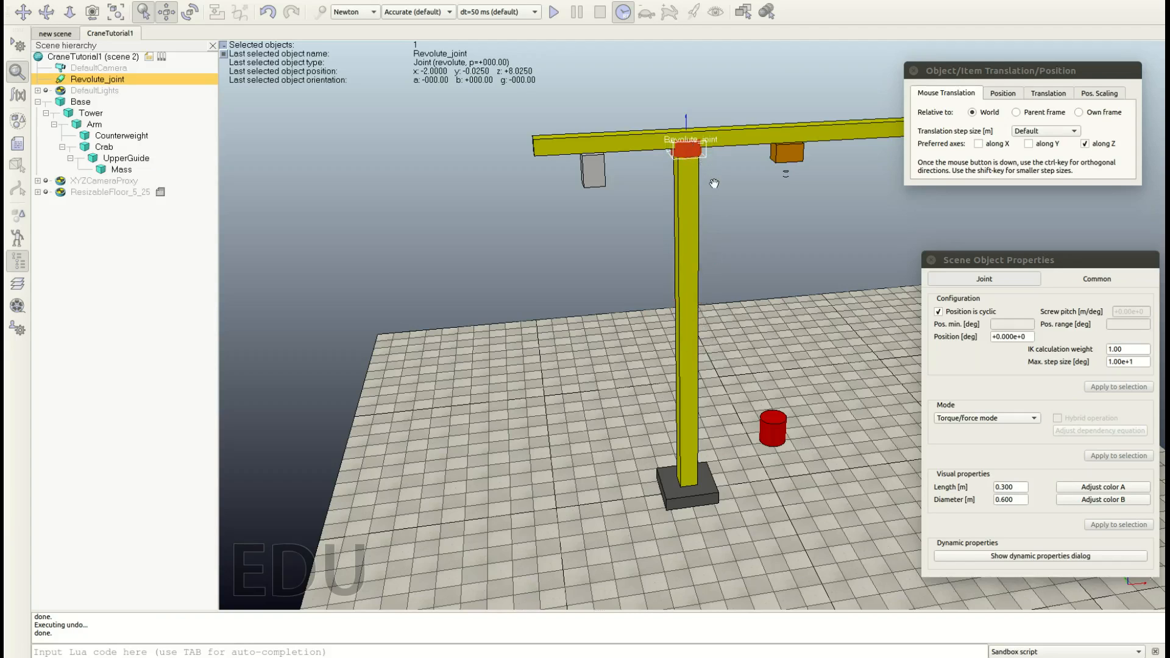
Step: Deselect the joint, run the simulation to check the crane with the joint placed at the tower's top, and stop it
left_click(761, 215)
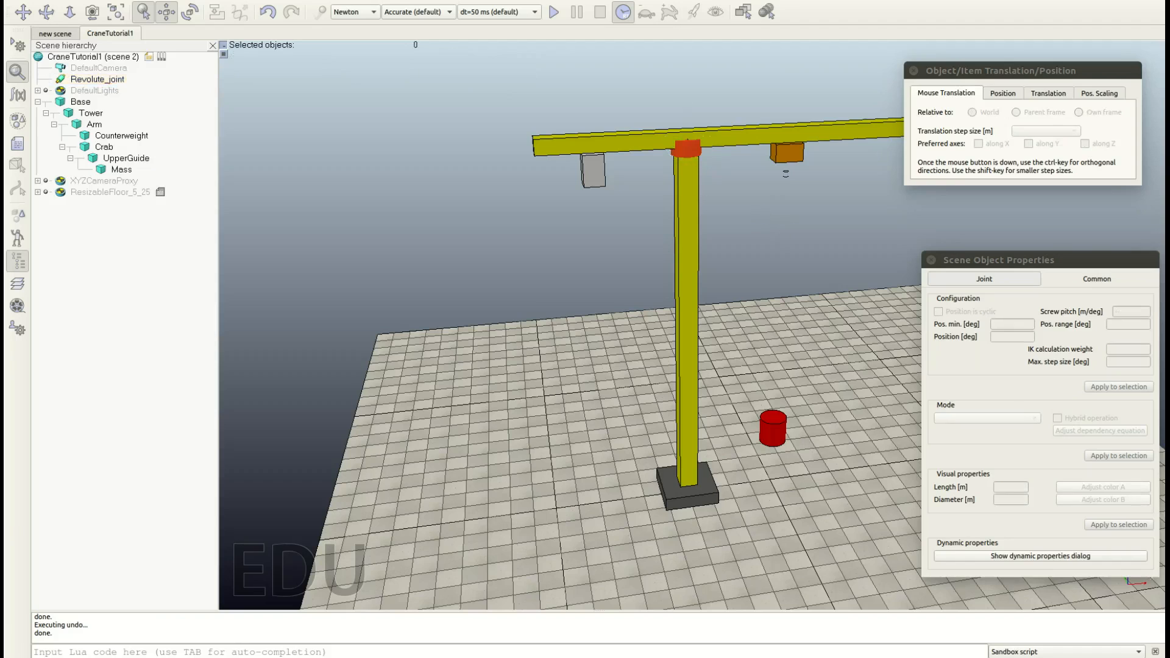
left_click(556, 16)
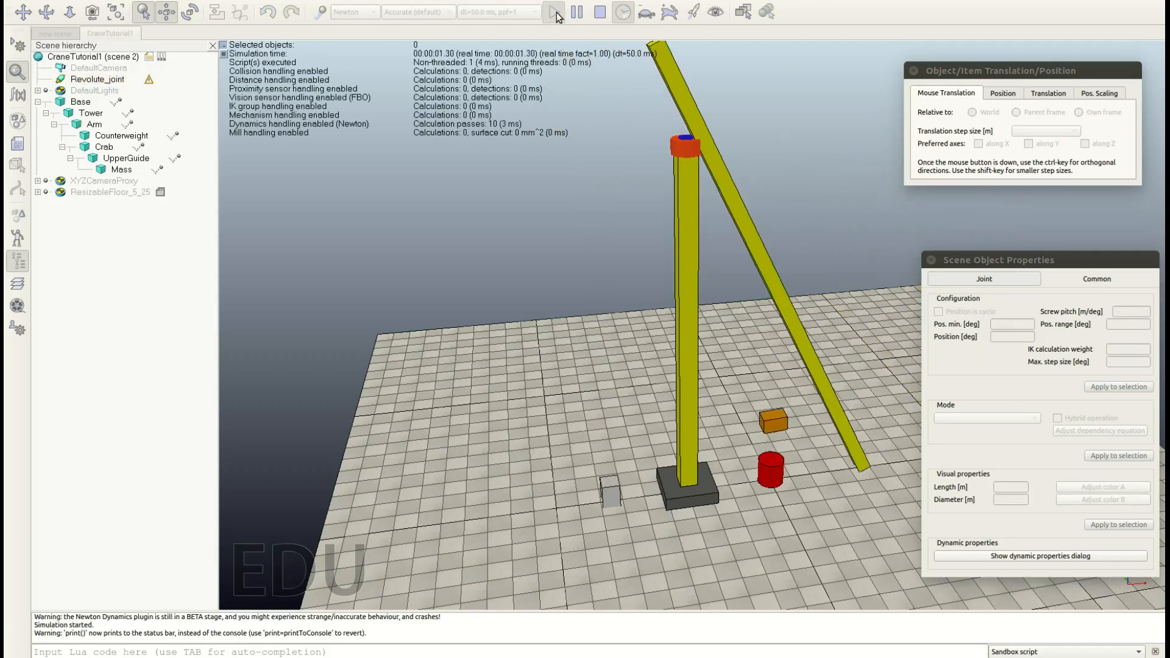
left_click(600, 12)
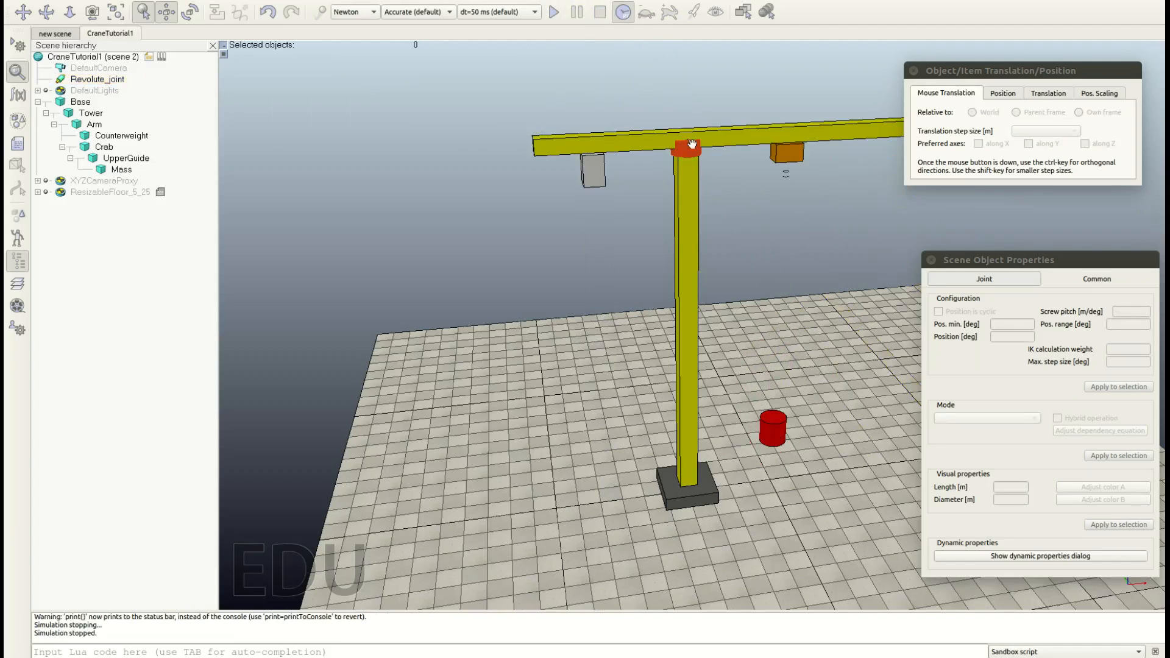
Step: Rename the revolute joint as Arm_actuator
left_click(114, 83)
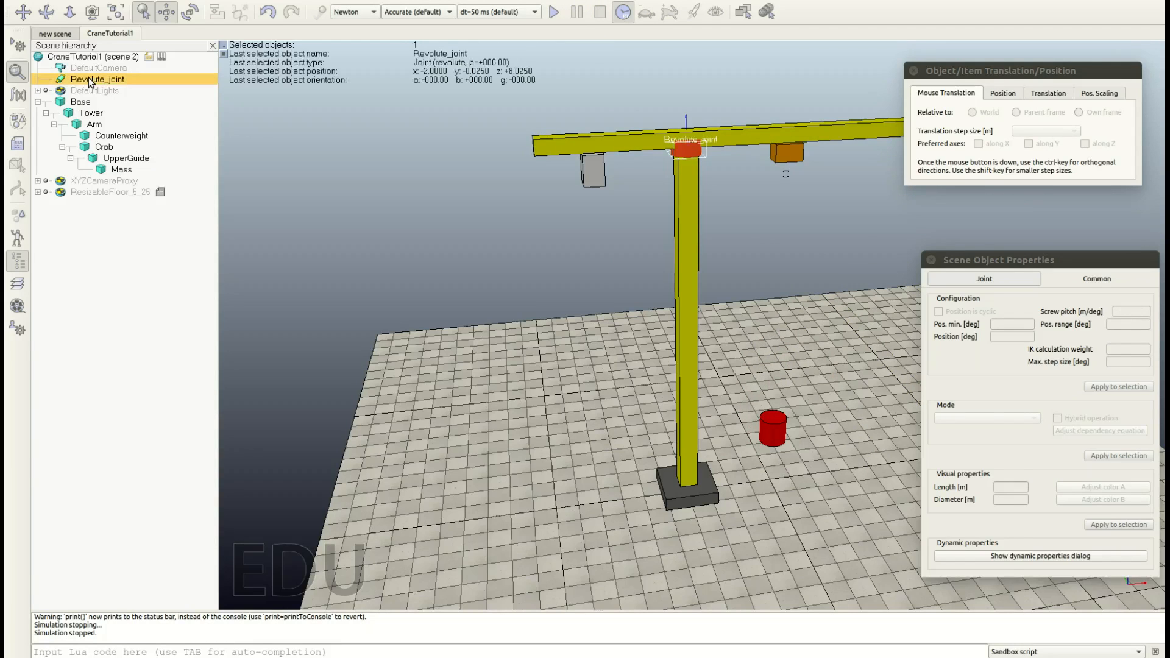
double_click(115, 82)
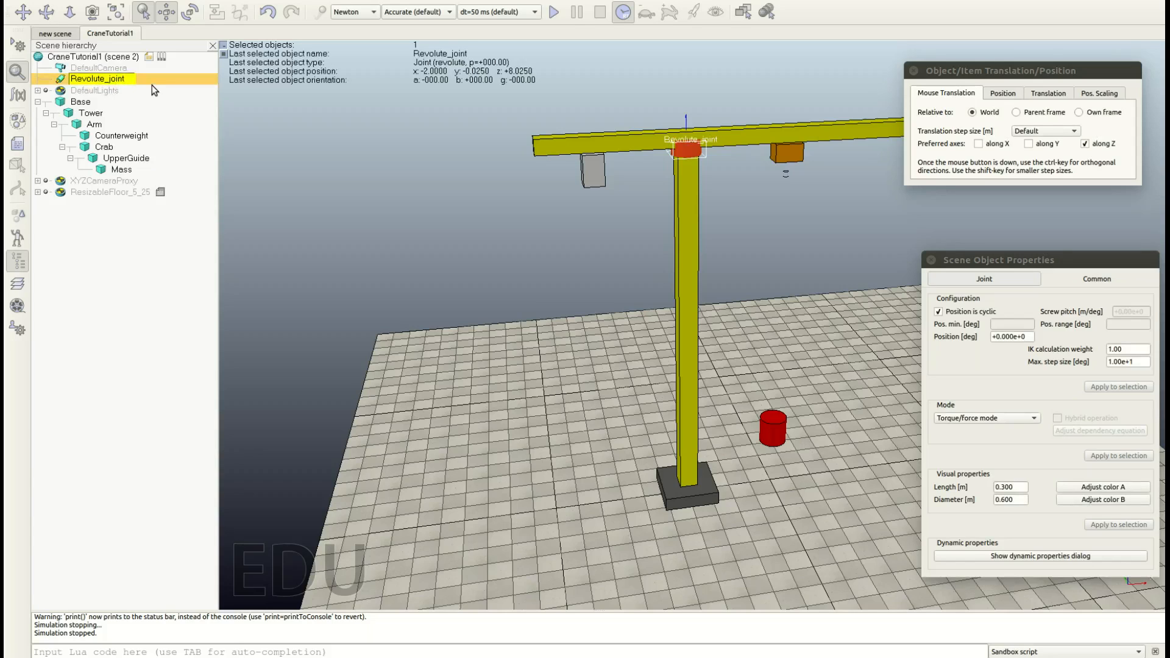
key("BackSpace")
key("BackSpace")
key("BackSpace")
key("BackSpace")
key("BackSpace")
key("BackSpace")
key("BackSpace")
key("BackSpace")
key("BackSpace")
key("BackSpace")
key("BackSpace")
key("BackSpace")
key("BackSpace")
type("Arm_actuator")
key("Return")
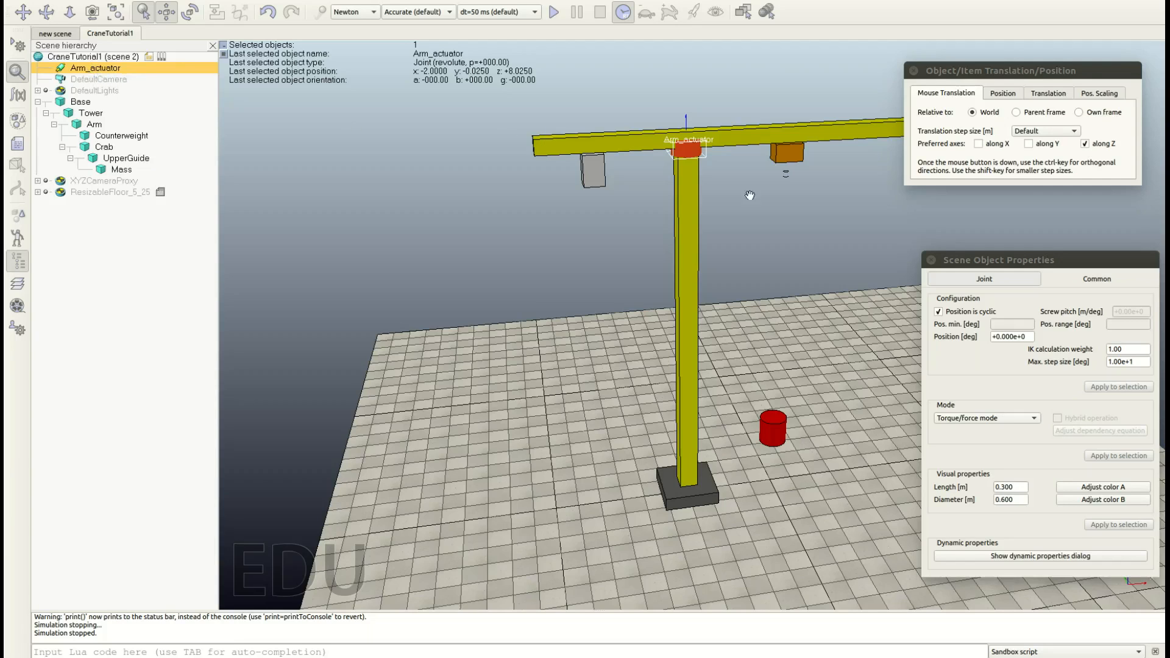
Step: Make Arm_actuator a child of Tower and place the Arm under Arm_actuator in the scene hierarchy
left_click_drag(106, 72, 110, 112)
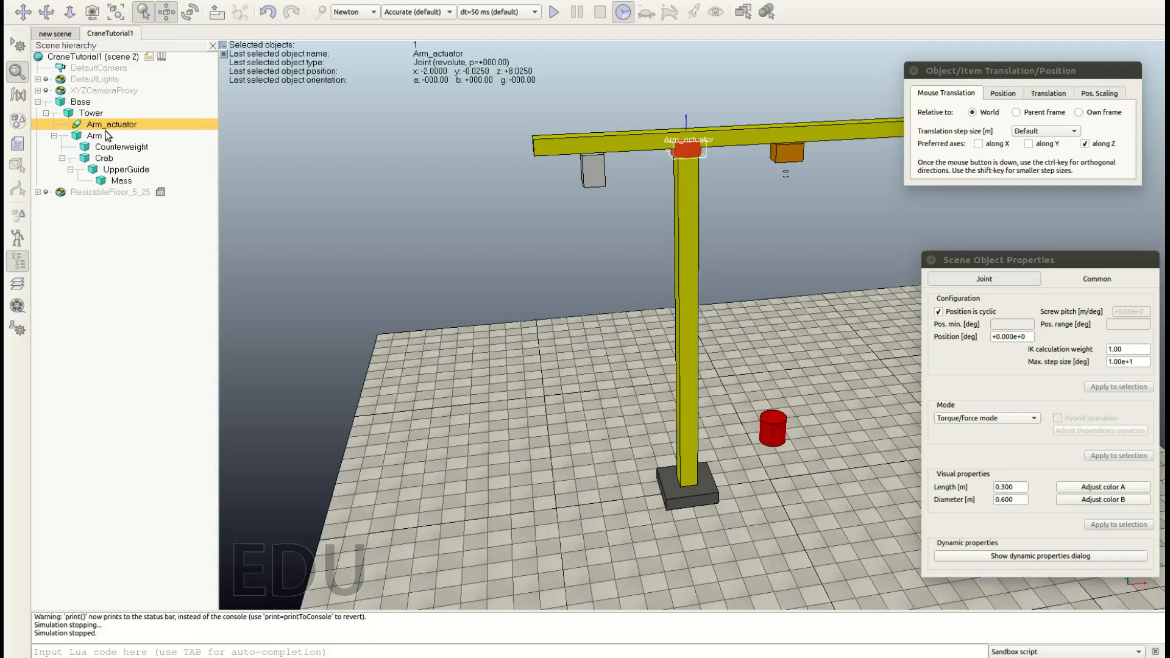
left_click(89, 114)
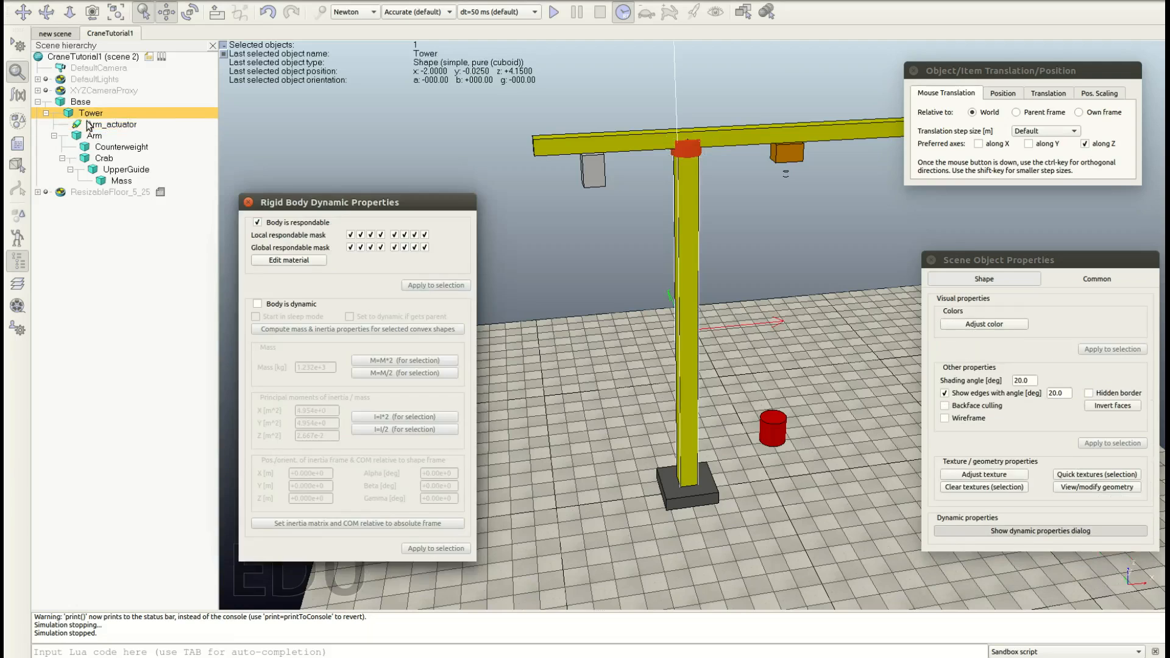
left_click(99, 137)
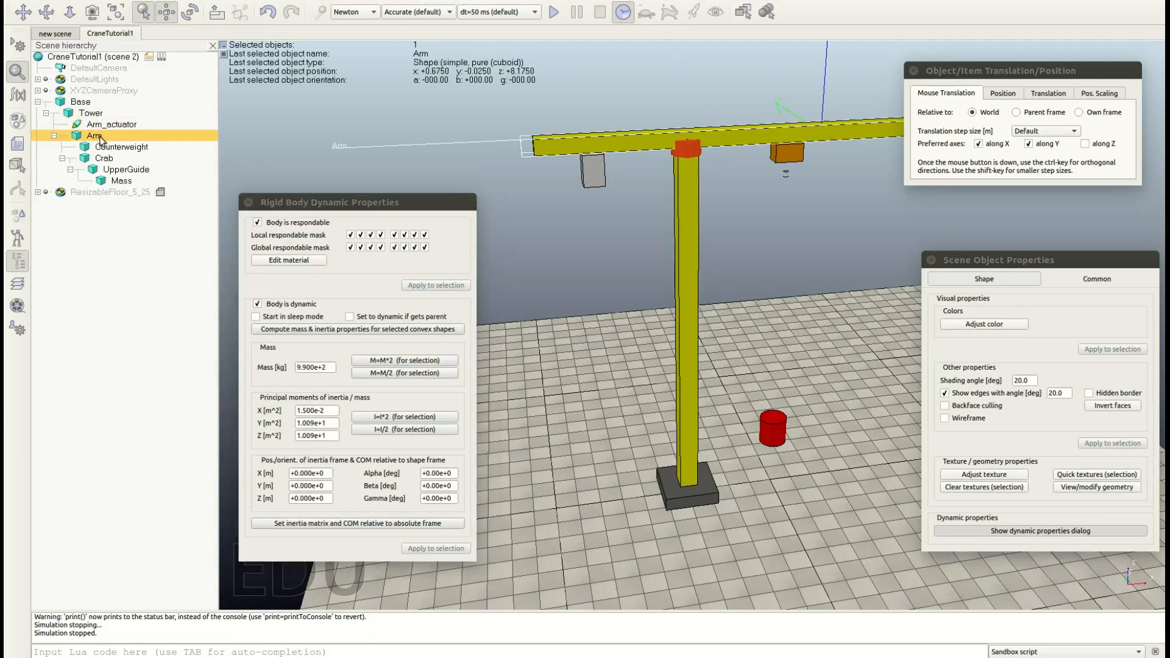
left_click_drag(94, 140, 103, 128)
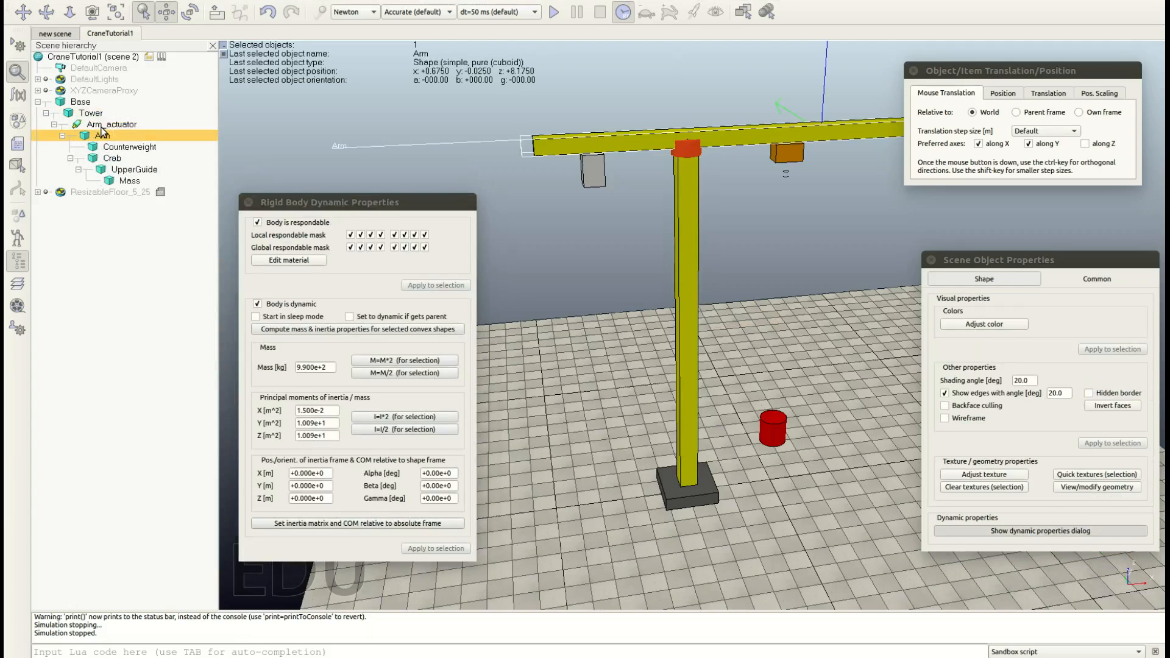
Step: Deselect everything, run the simulation to check the arm held by the joint, and stop it
left_click(384, 130)
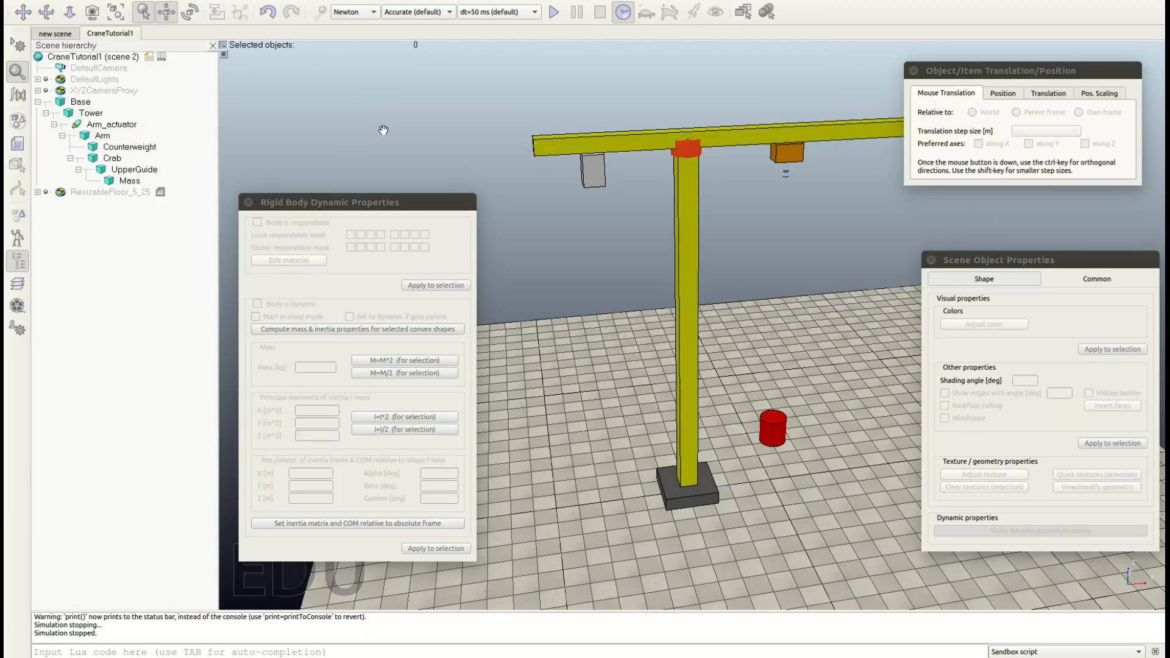
left_click(552, 13)
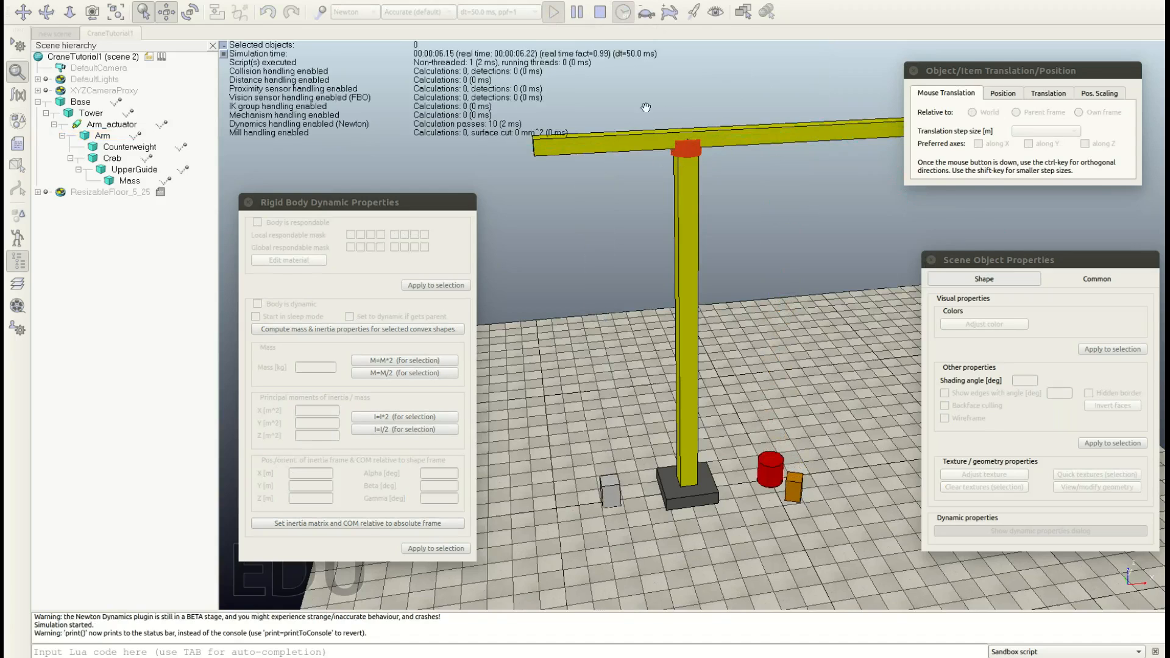
left_click(601, 14)
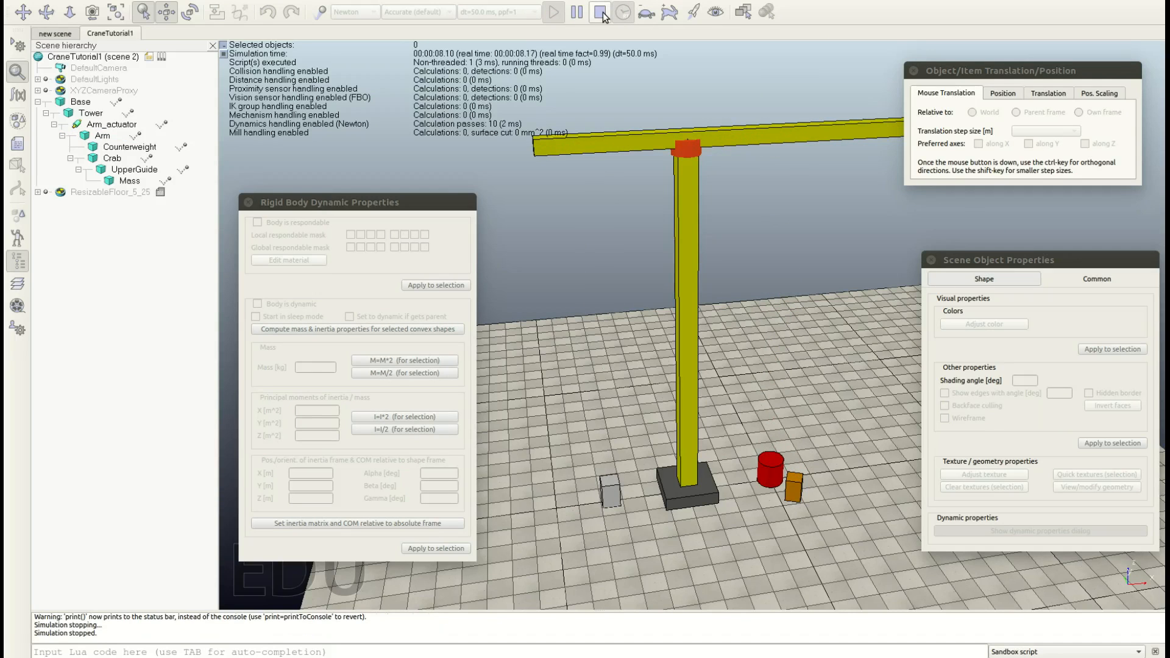
Step: Enable the motor in Arm_actuator's joint dynamic properties and set its target velocity to 10 deg/s
left_click(690, 148)
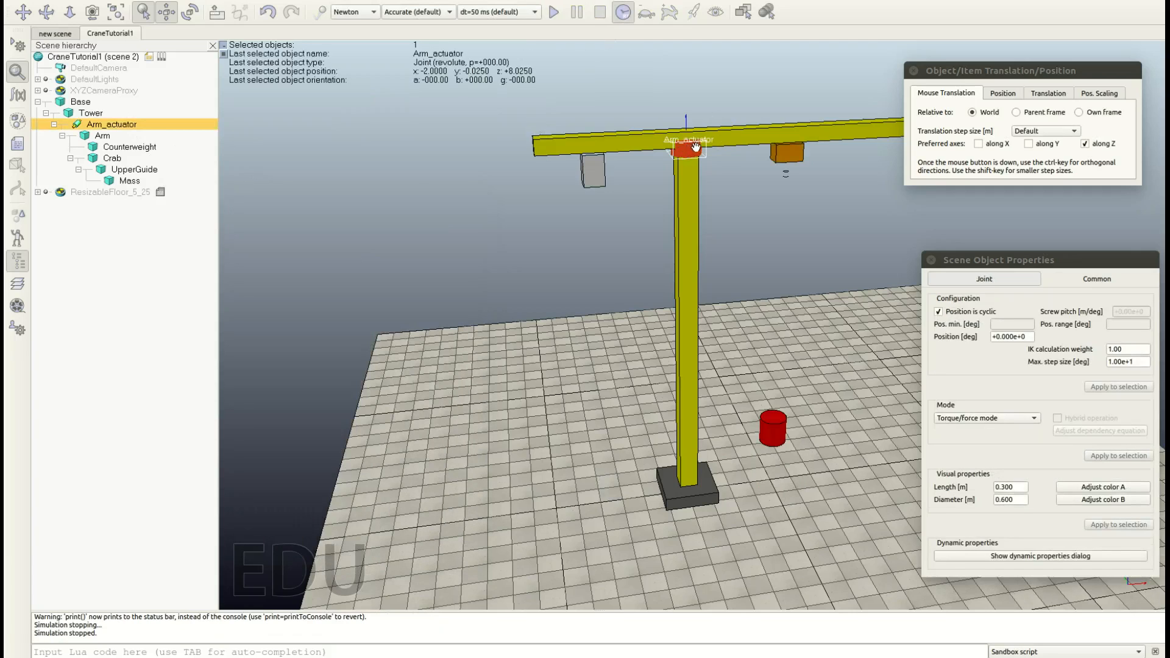
left_click(954, 530)
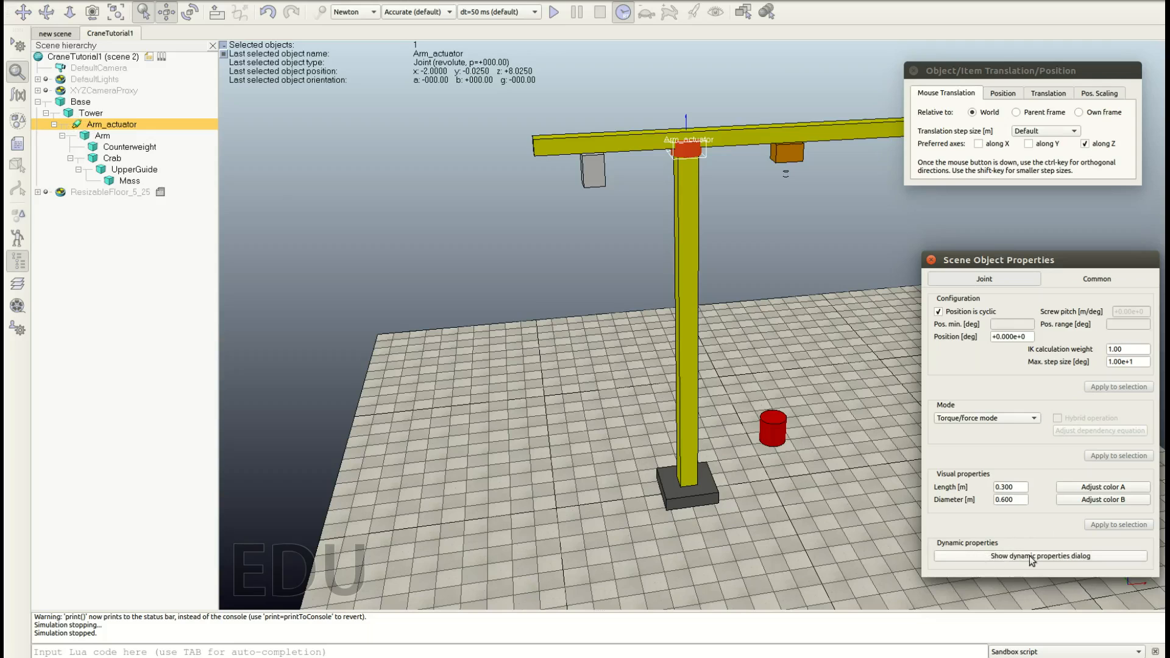
left_click(1056, 557)
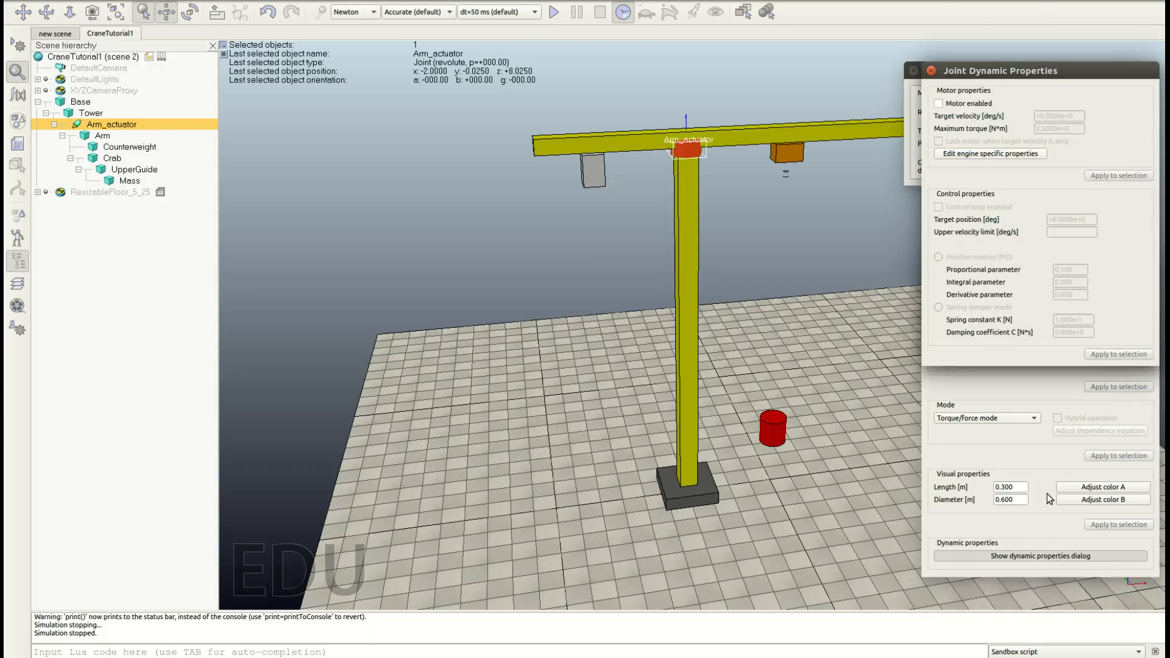
left_click_drag(1016, 71, 354, 233)
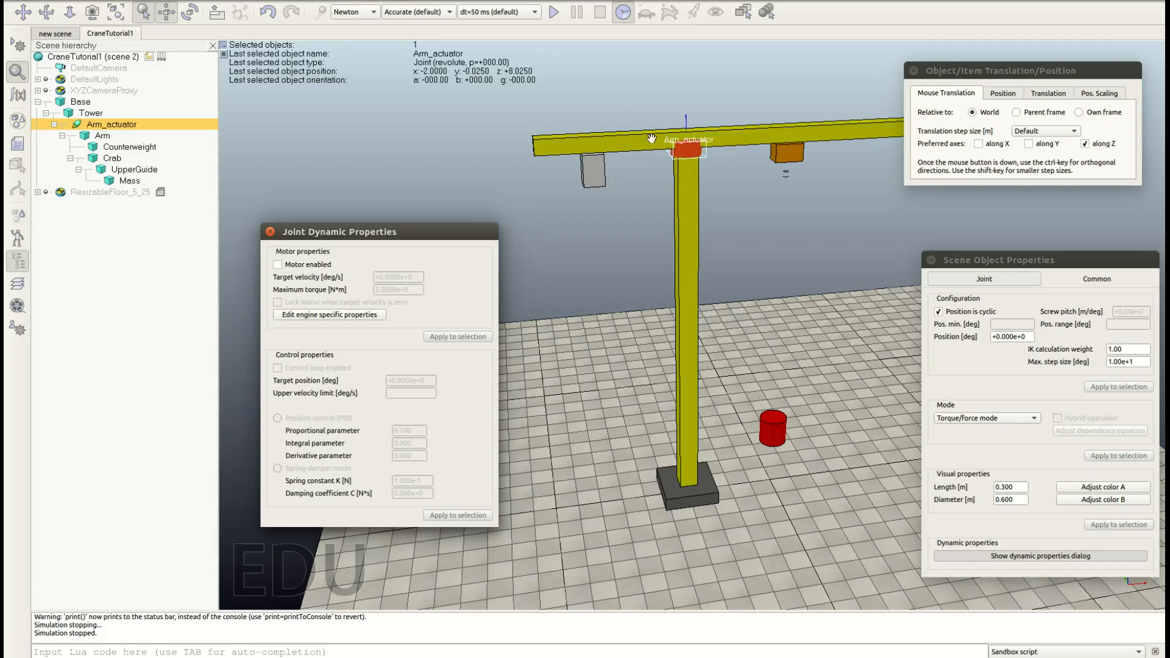
left_click(325, 266)
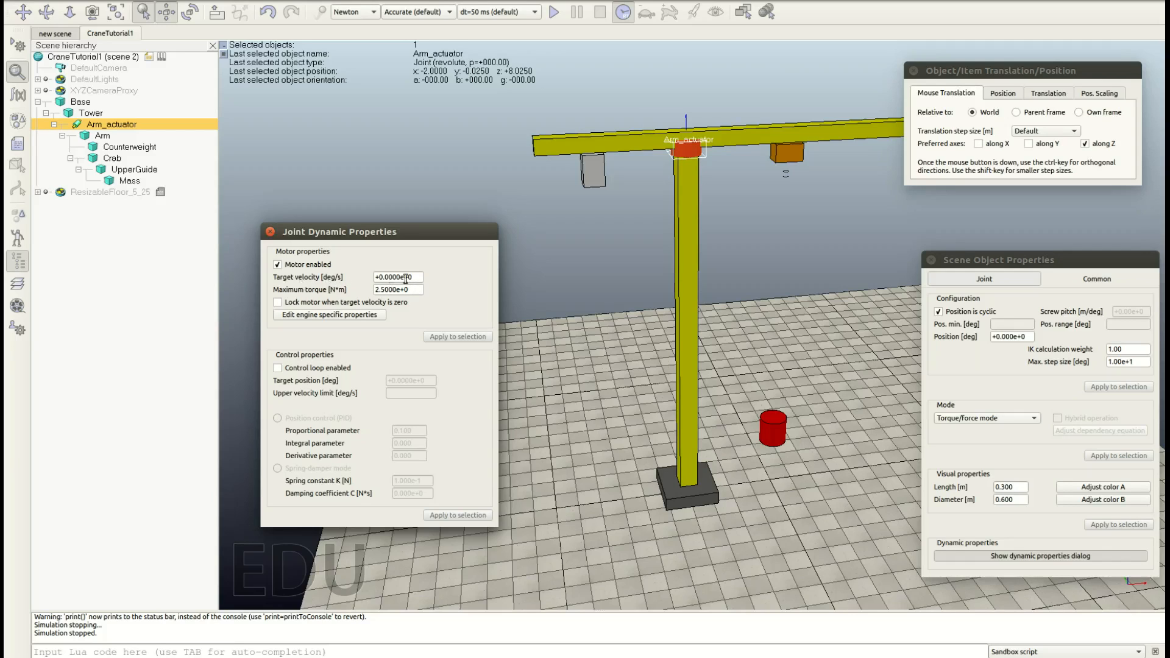
left_click_drag(417, 276, 362, 277)
type("10")
key("Return")
Step: Start the simulation and raise Arm_actuator's maximum torque to 5e3 N*m while it runs
left_click(554, 11)
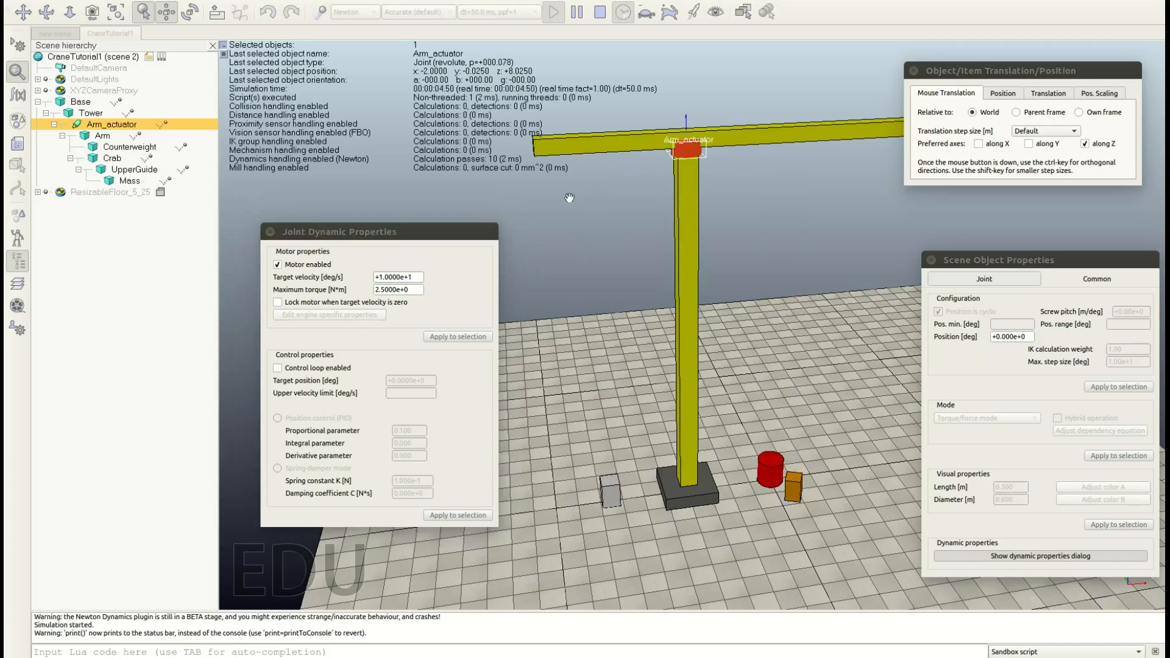
double_click(414, 290)
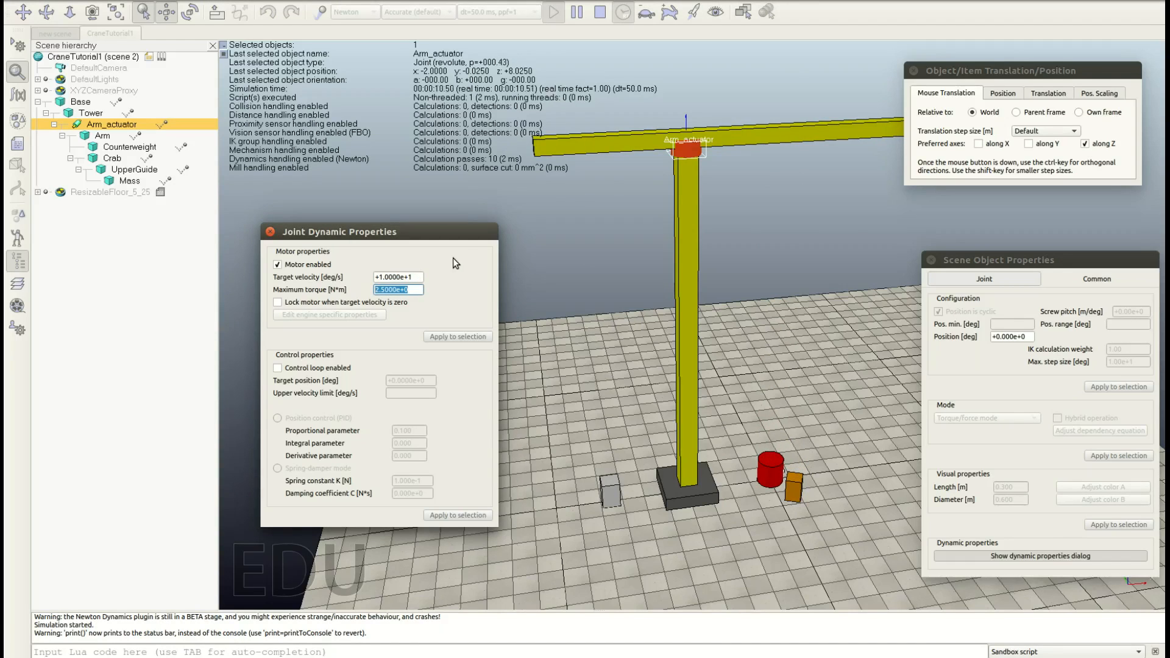
type("5e3")
key("Return")
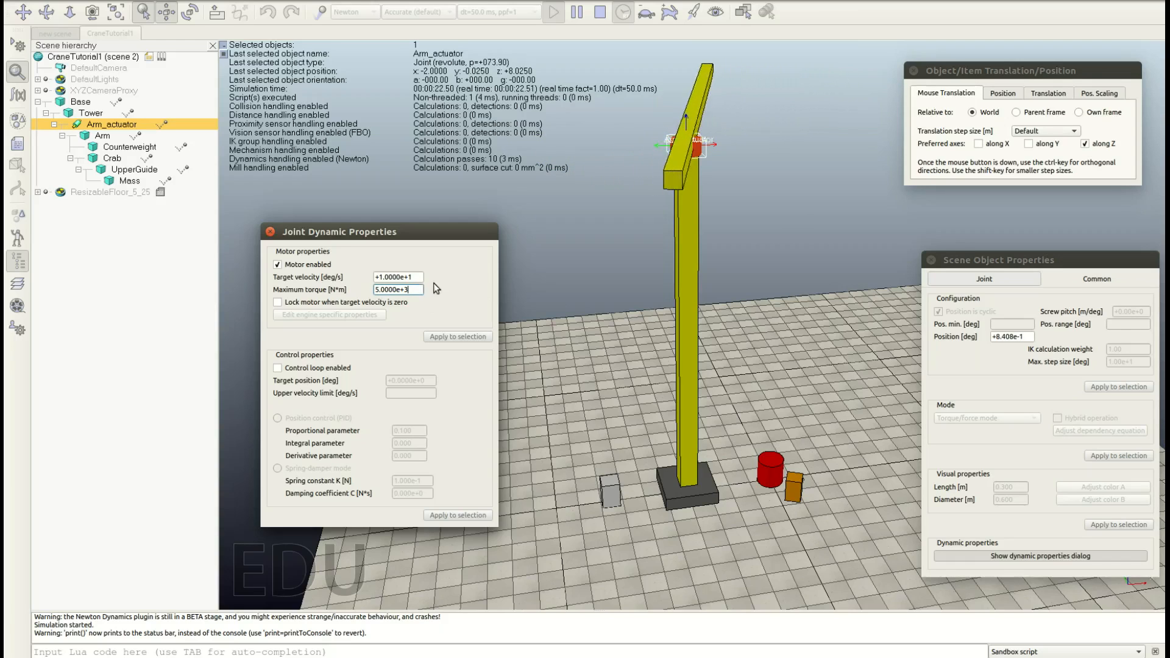
Step: Test the arm's rotation with target velocities of -10 and 0 deg/s, and stop the simulation
left_click_drag(421, 278, 197, 262)
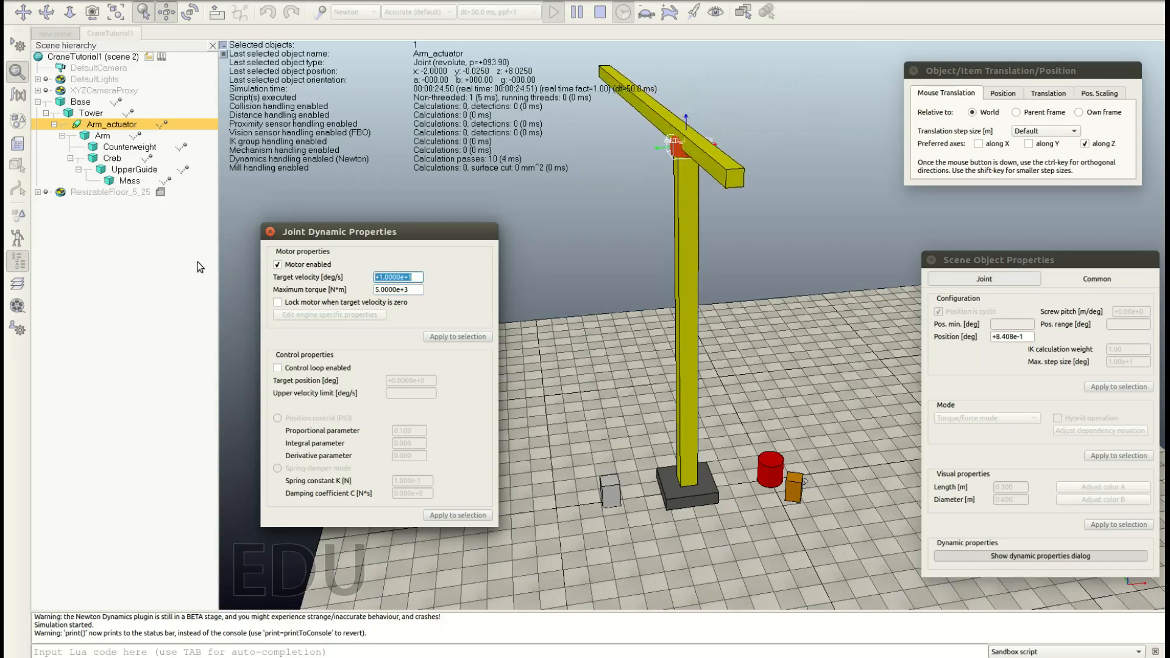
type("-10")
key("Return")
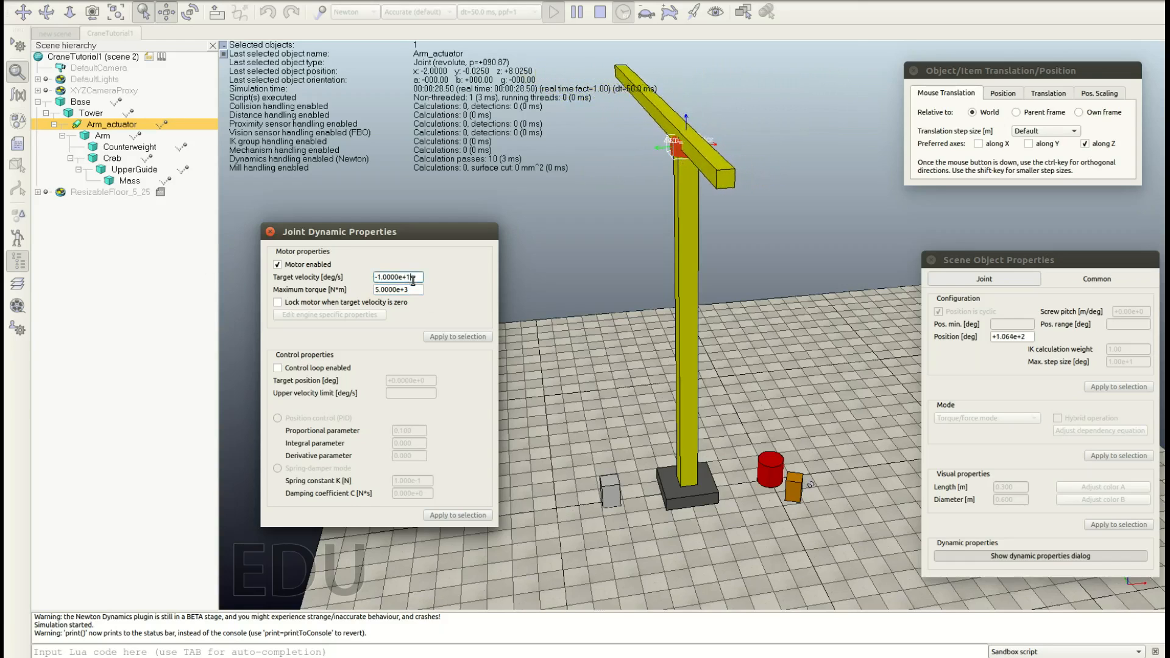
left_click_drag(413, 281, 377, 284)
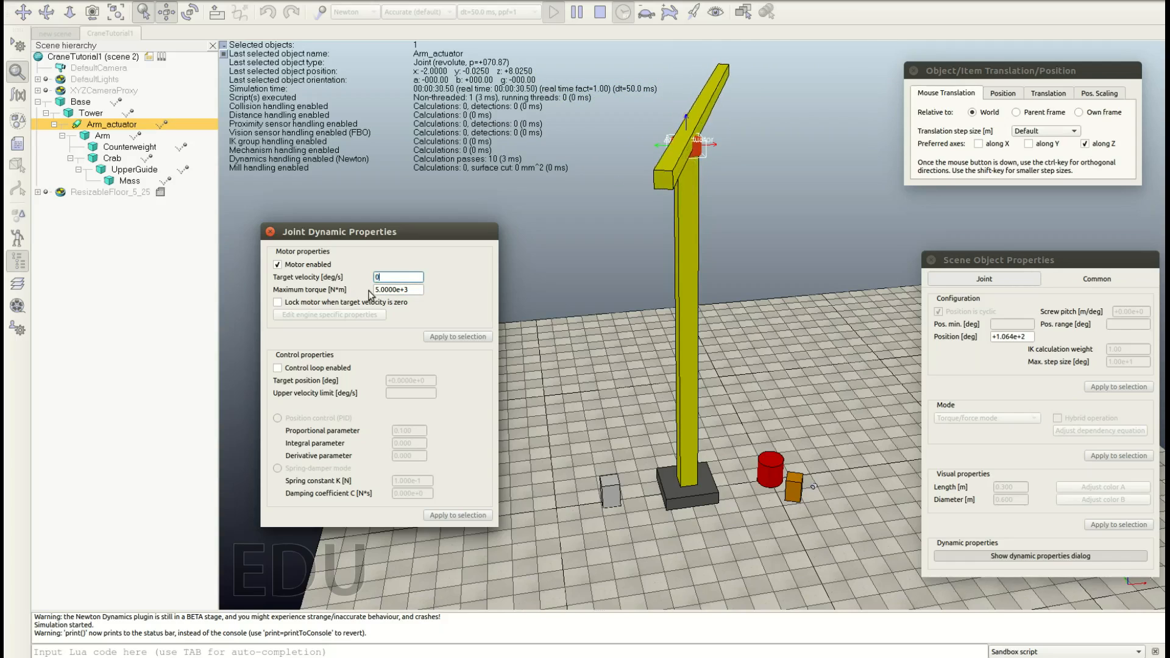
type("0")
key("Return")
left_click(600, 12)
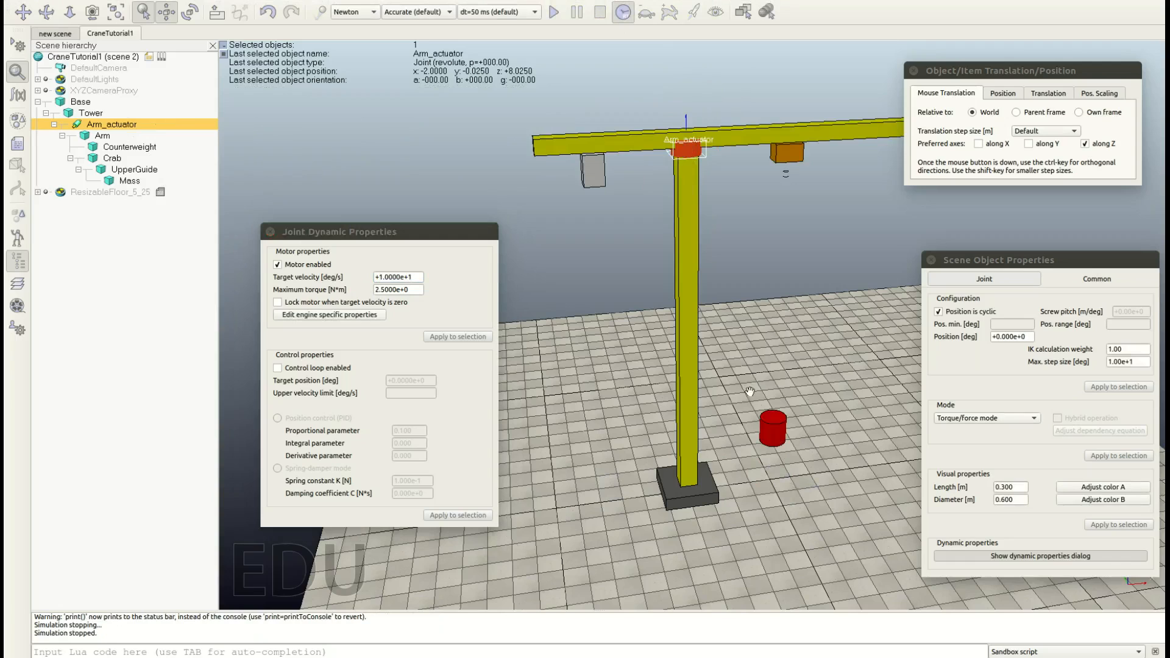
Step: Inspect the Counterweight's position and dynamic properties, and add a force sensor to the scene
left_click(797, 324)
left_click_drag(372, 233, 350, 275)
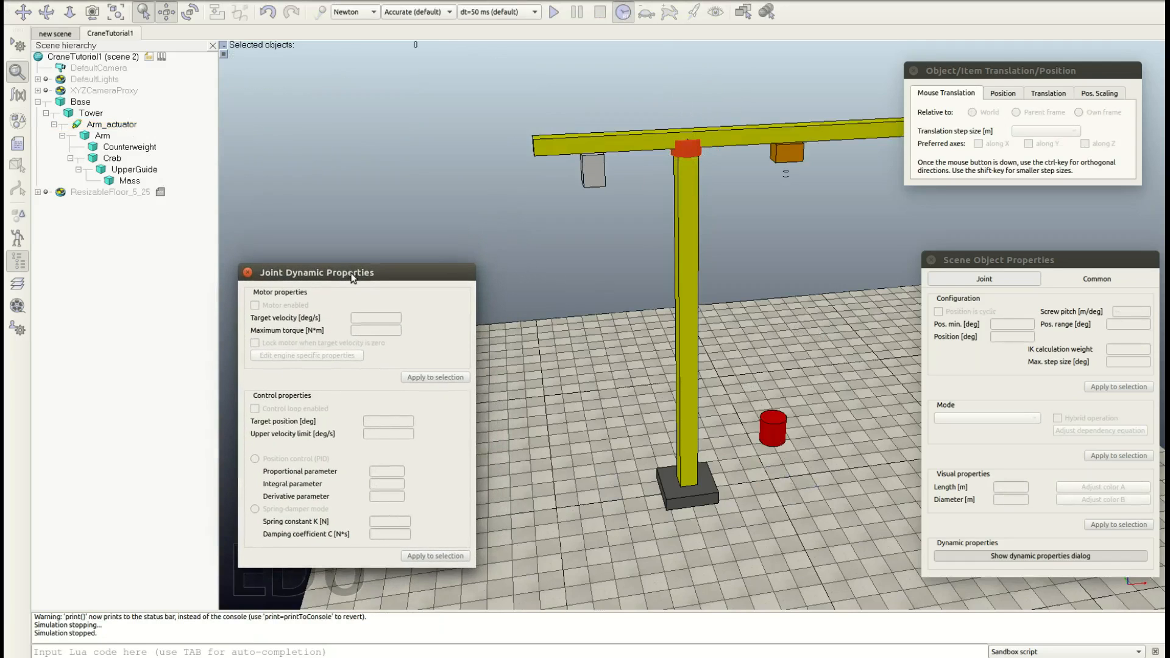
left_click(590, 165)
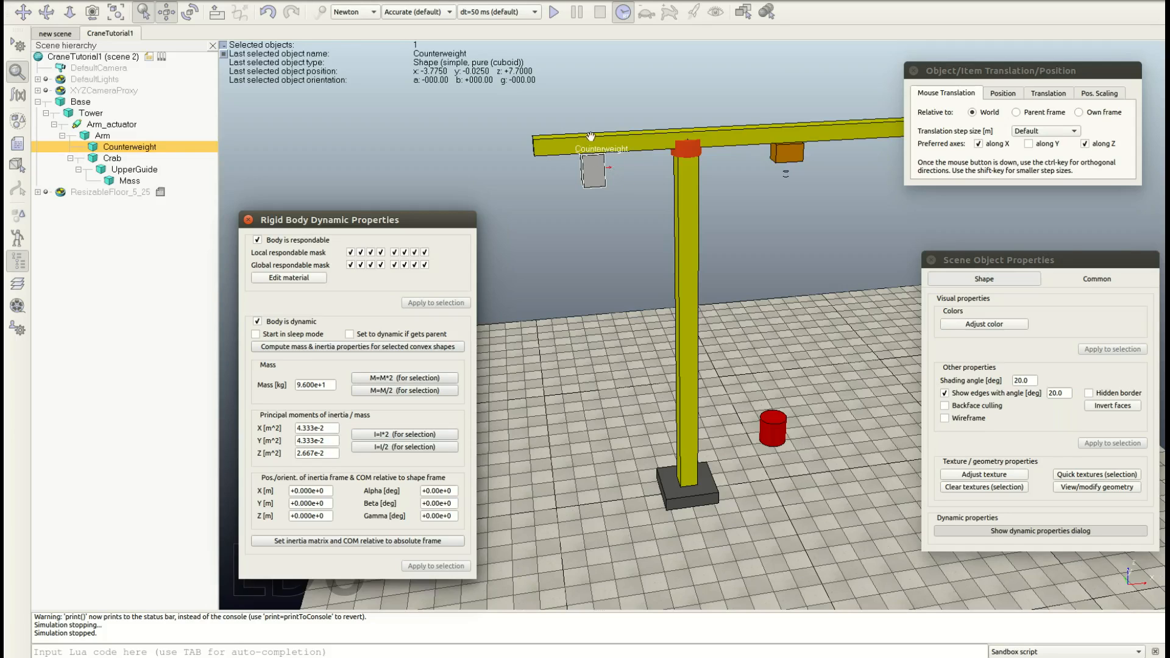
left_click(532, 255)
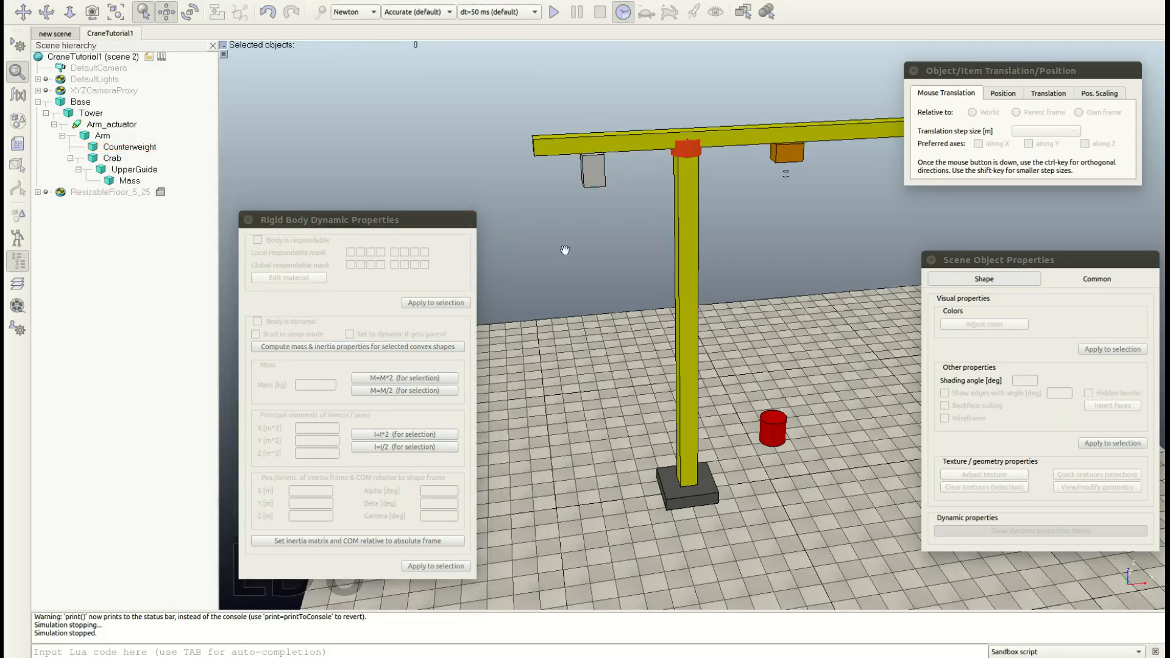
left_click(593, 170)
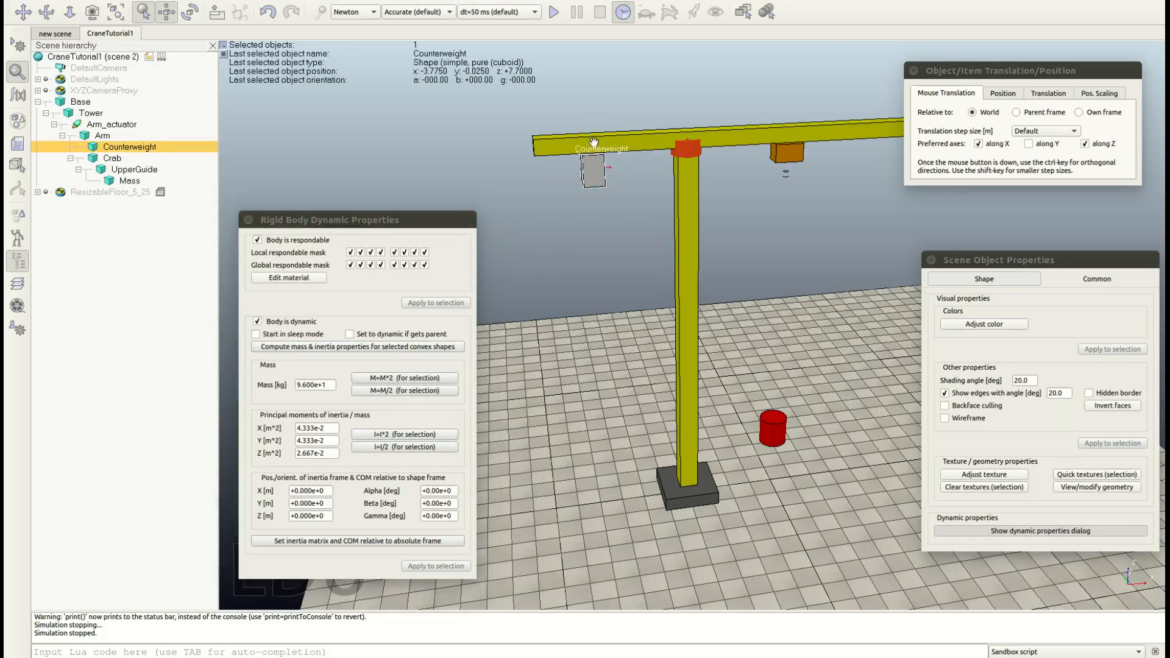
right_click(557, 355)
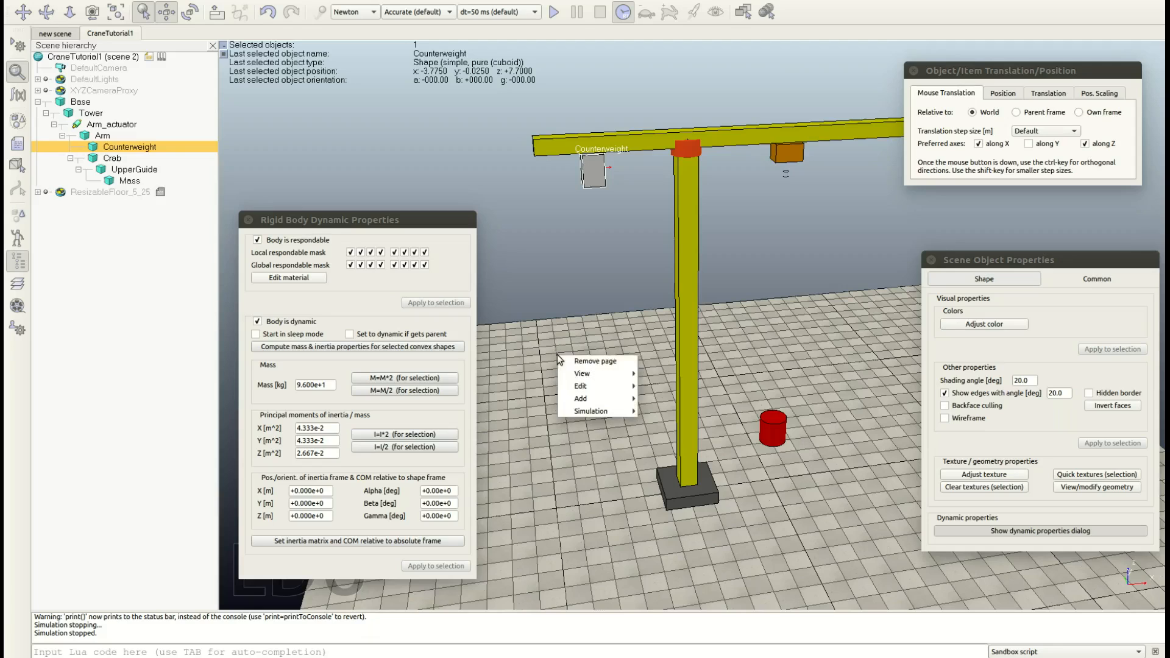
mouse_move(570, 388)
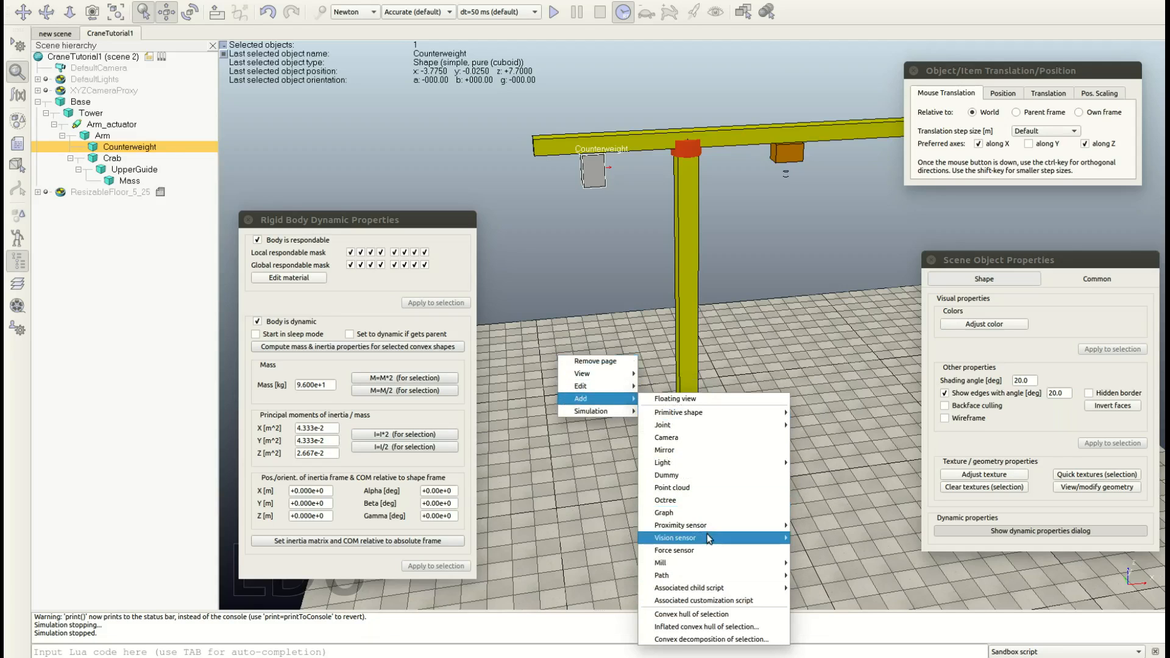
mouse_move(674, 553)
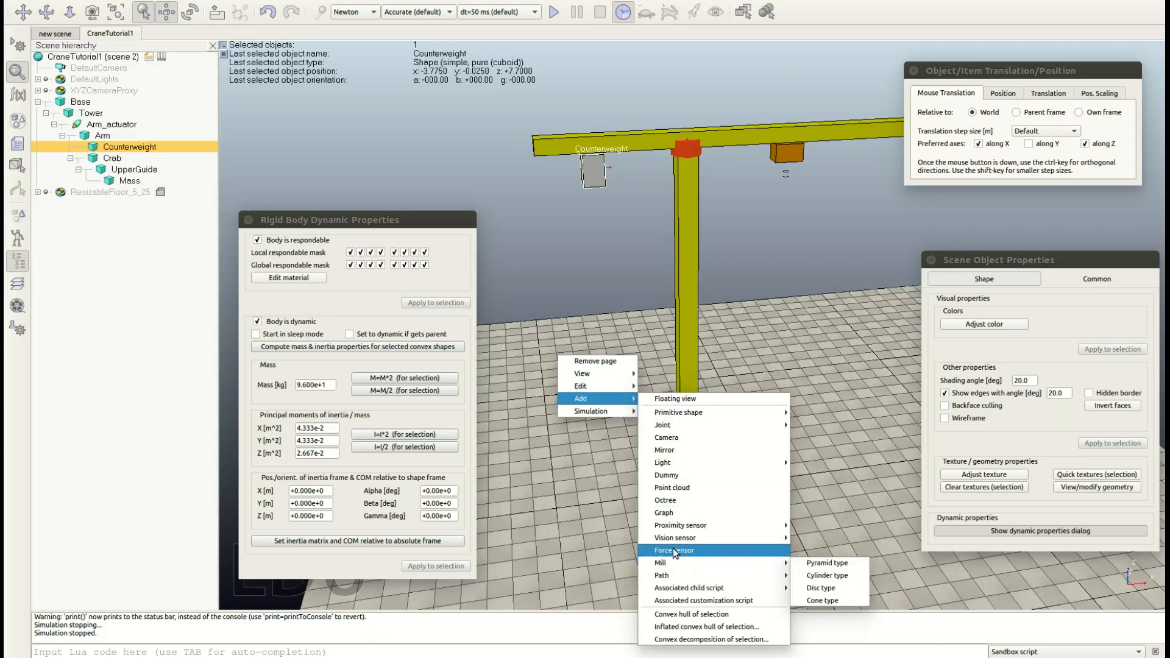
left_click(677, 551)
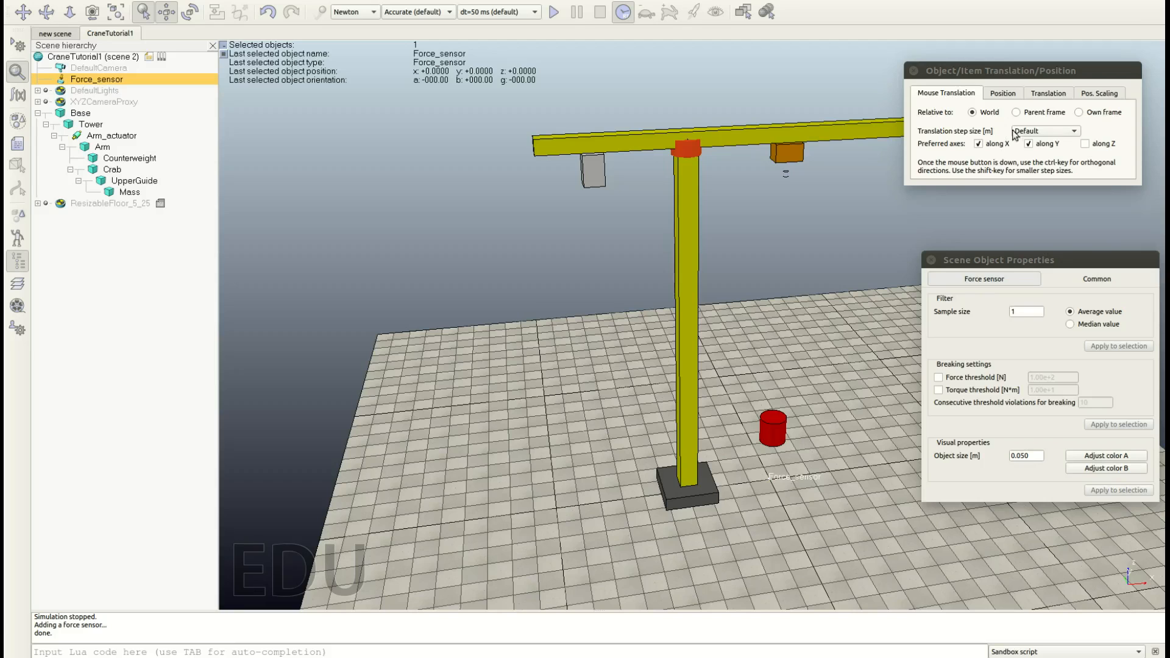
Step: Restrict the force sensor's movement to X and Z and move it above the counterweight, to x -3.775, z 8.0 m
left_click_drag(993, 74, 637, 523)
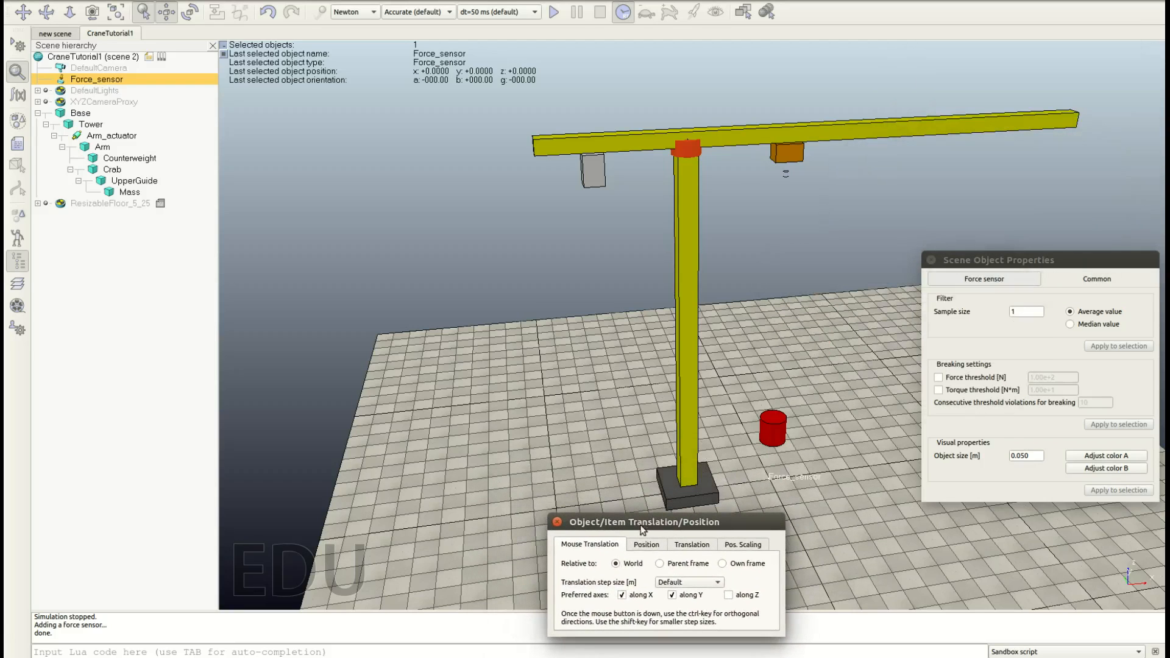
left_click(751, 599)
left_click_drag(787, 479, 633, 171)
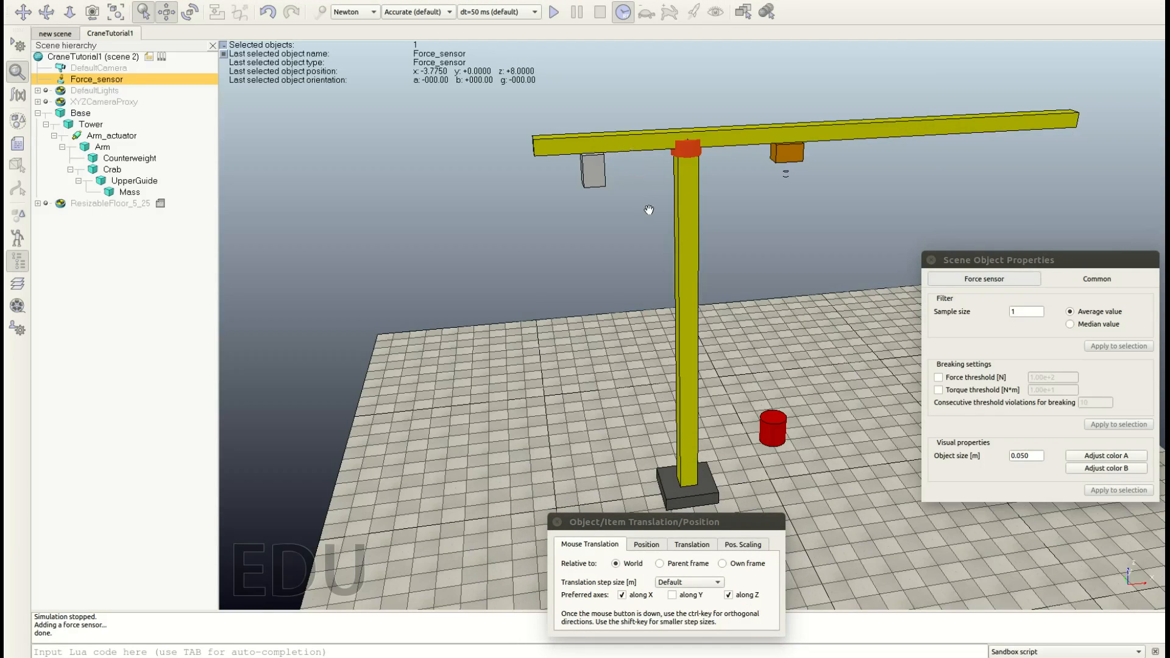
left_click(649, 210)
Step: Make the force sensor a child of the Arm and place the Counterweight under the force sensor
left_click(85, 80)
left_click_drag(96, 80, 119, 136)
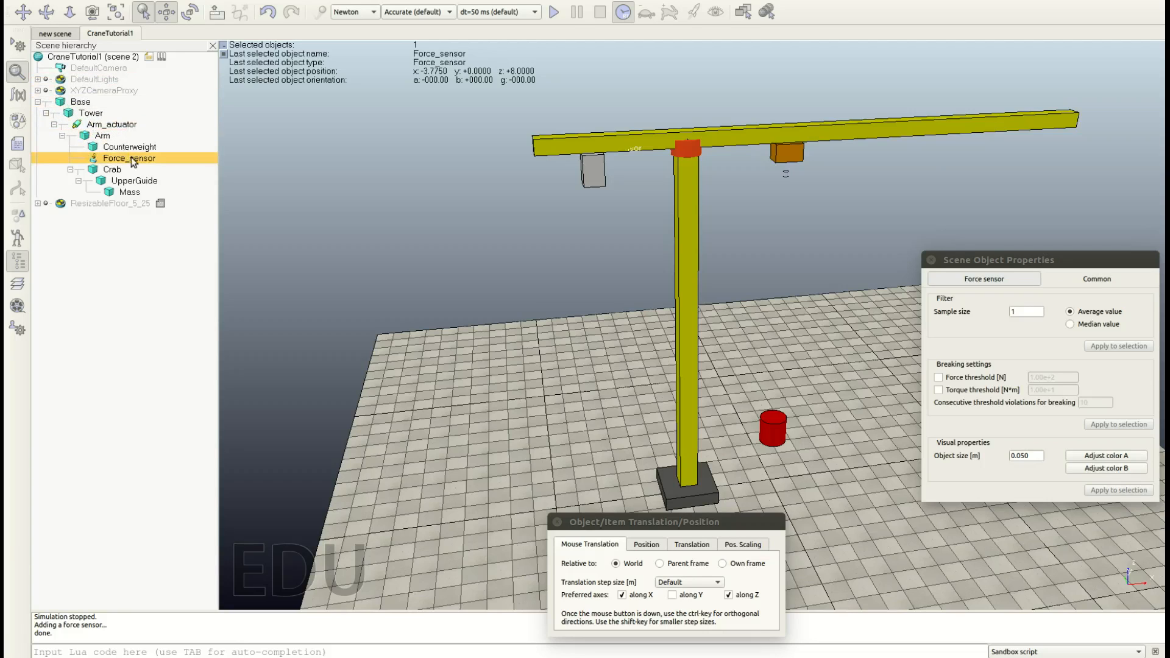
left_click_drag(122, 148, 127, 158)
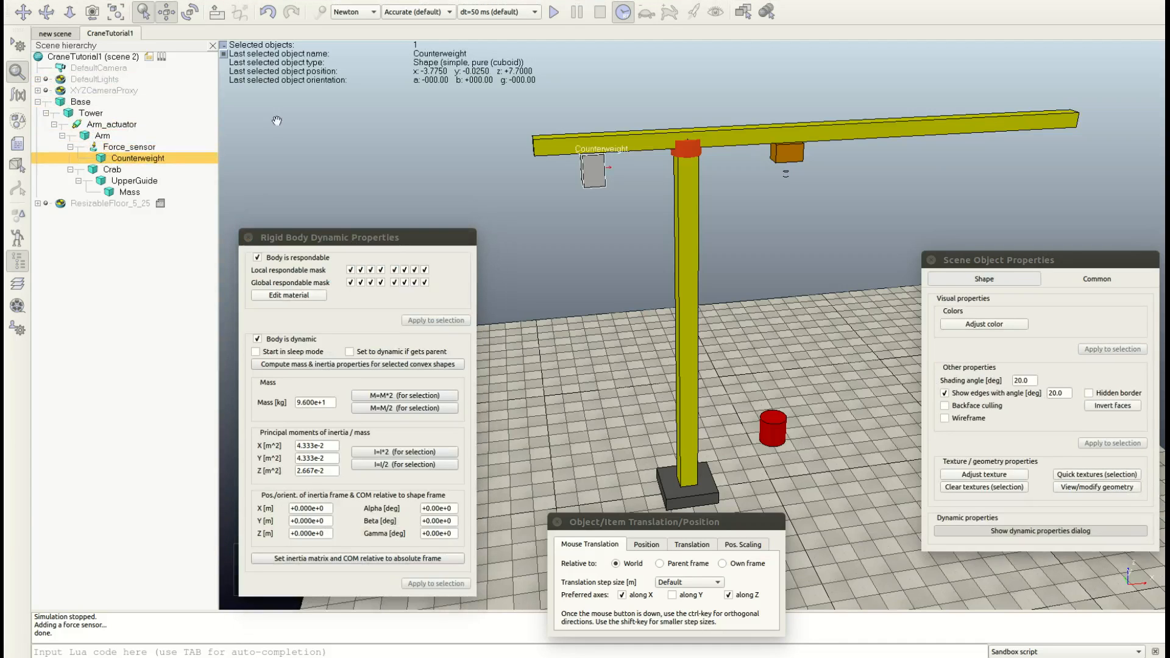
Step: Run the simulation to check whether the counterweight stays attached to the arm, dismiss the dynamics message, and stop it
left_click(557, 13)
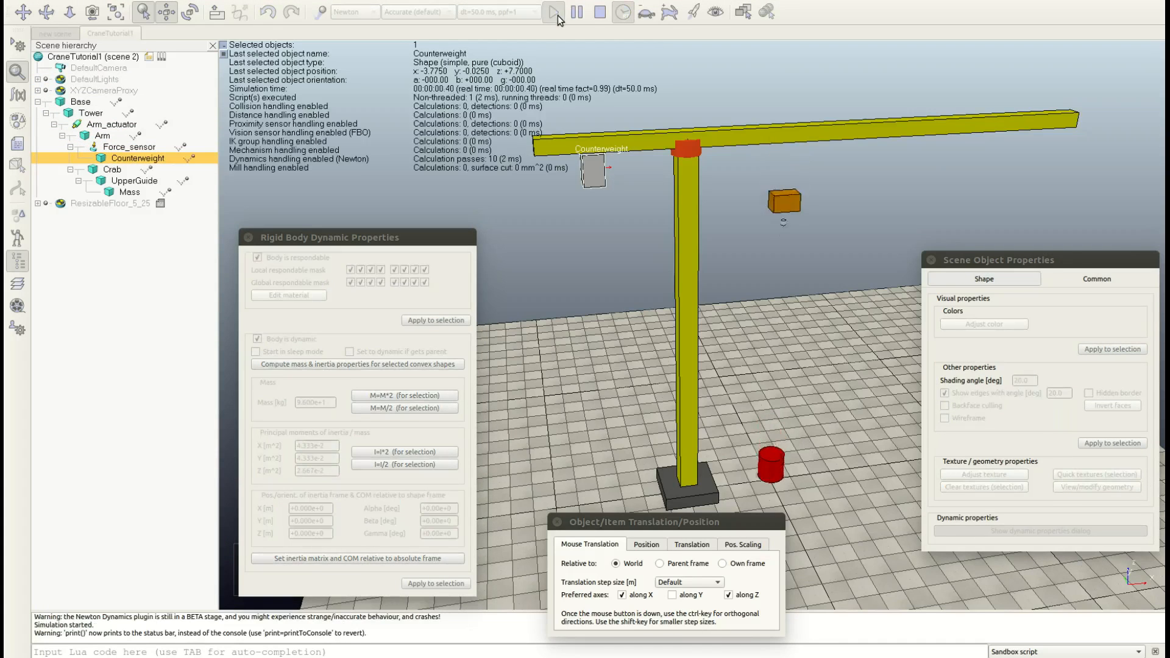
left_click(600, 159)
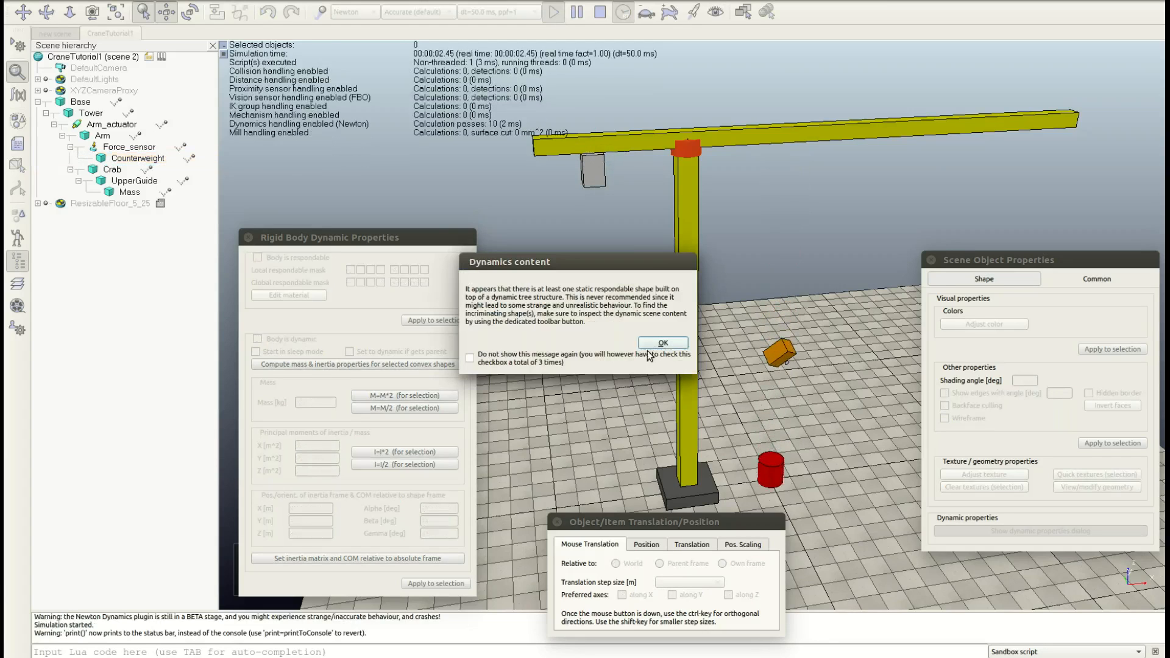
left_click(679, 343)
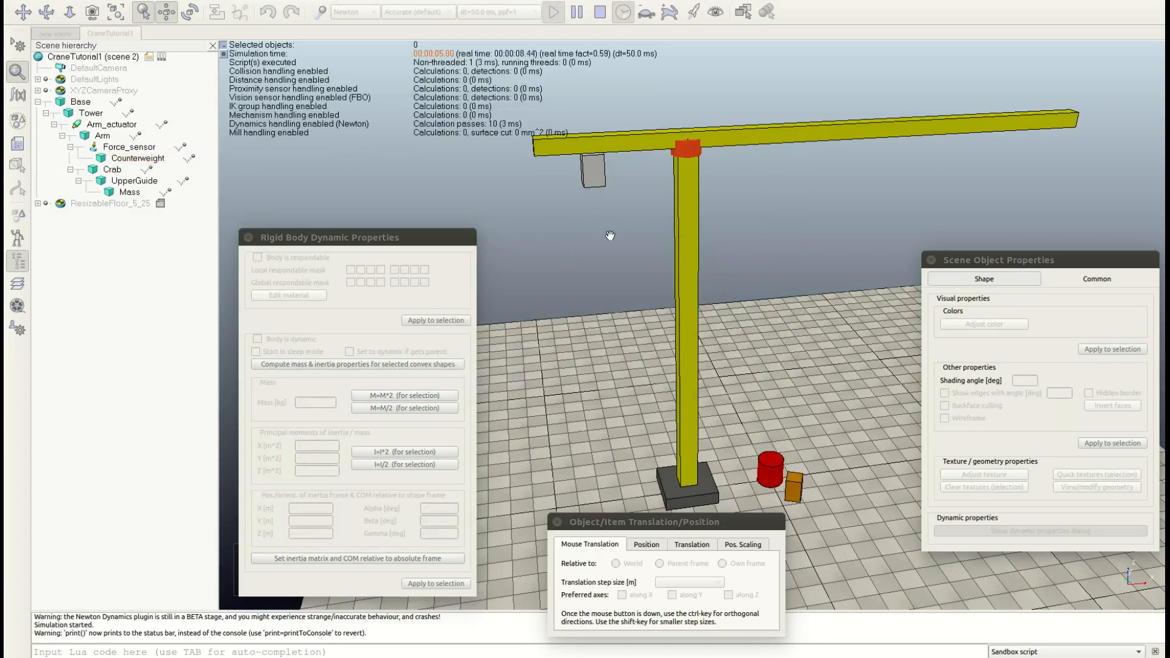
left_click(600, 13)
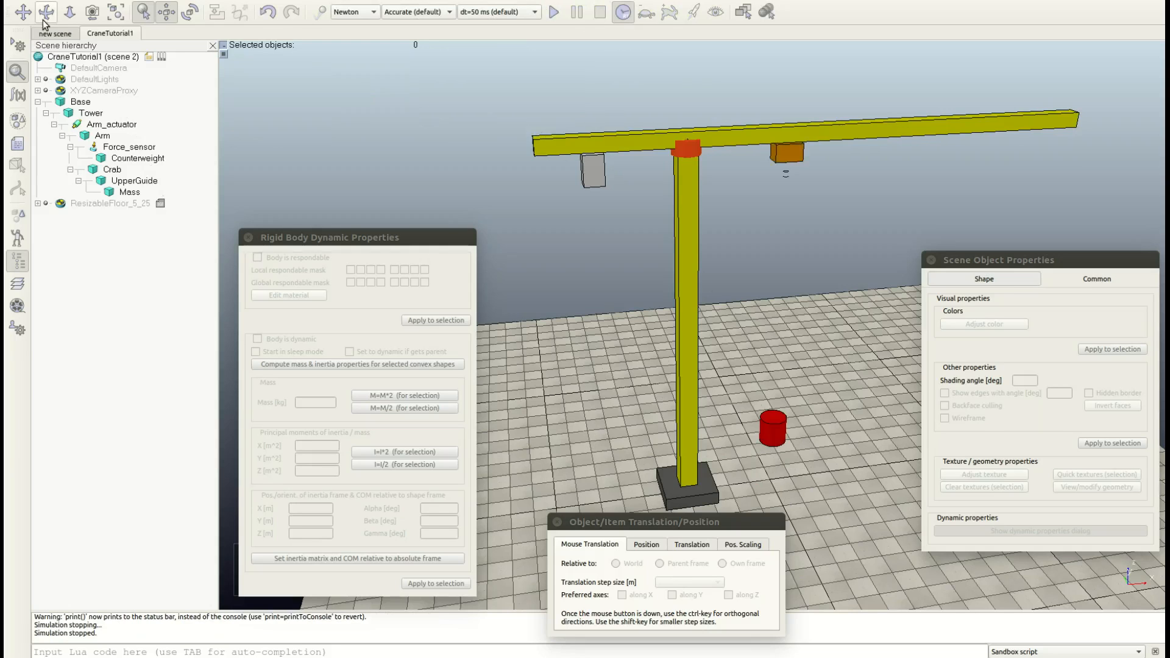
Step: Add a prismatic joint to the scene
left_click(23, 11)
left_click_drag(575, 398, 567, 360)
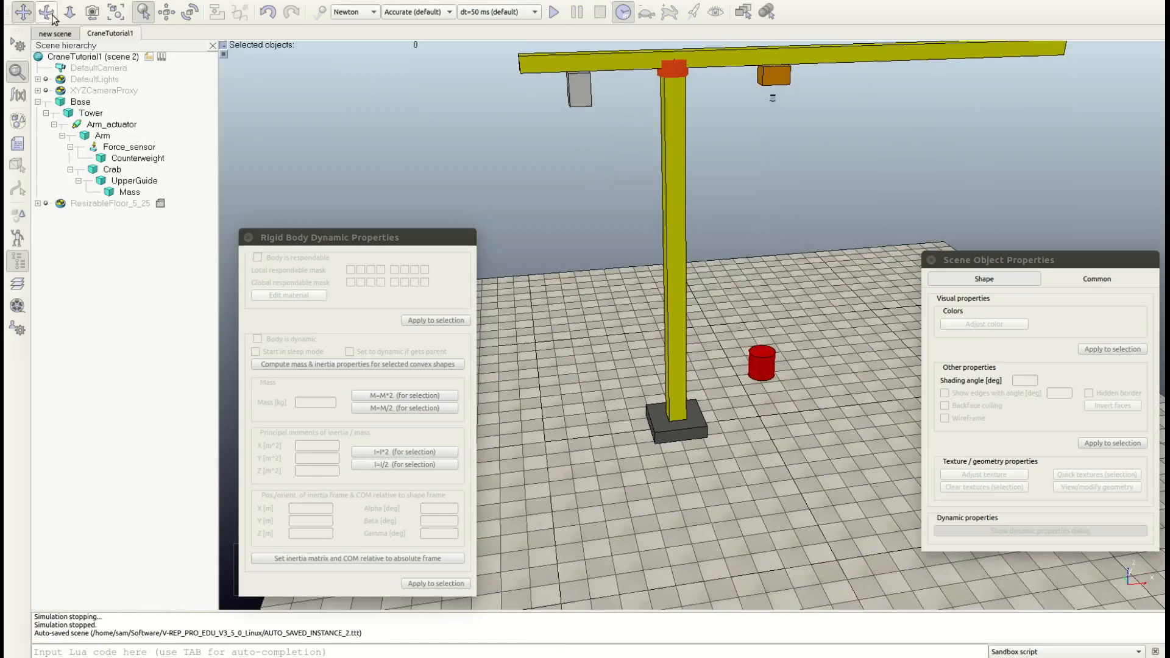
left_click(167, 11)
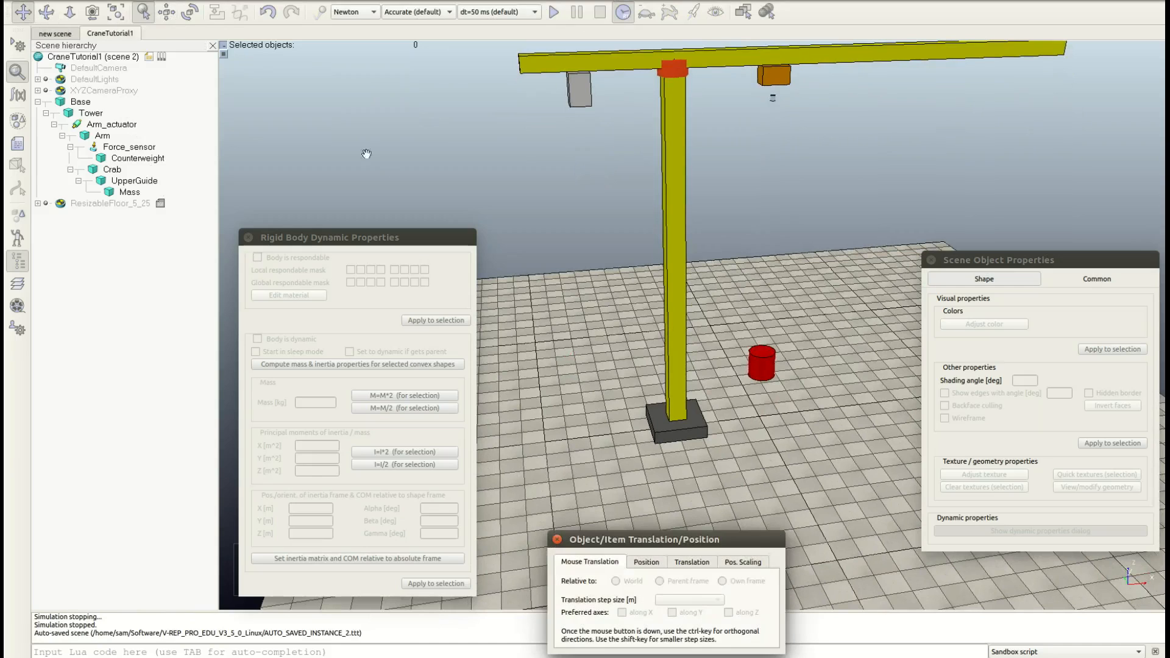
right_click(552, 336)
mouse_move(625, 380)
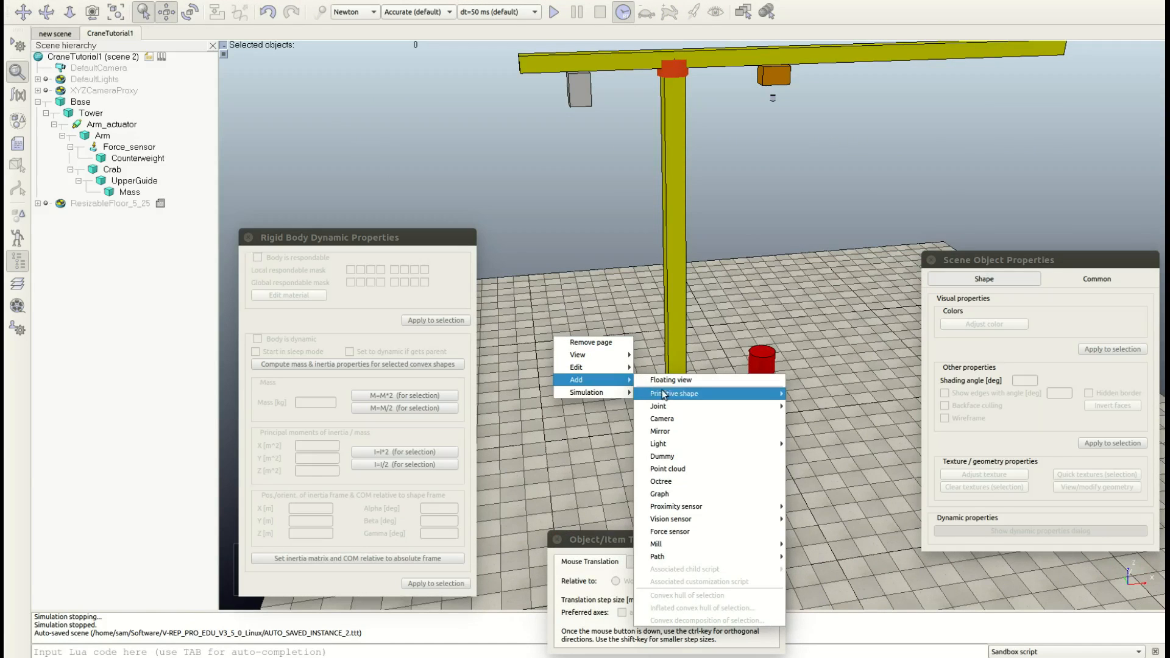
mouse_move(676, 406)
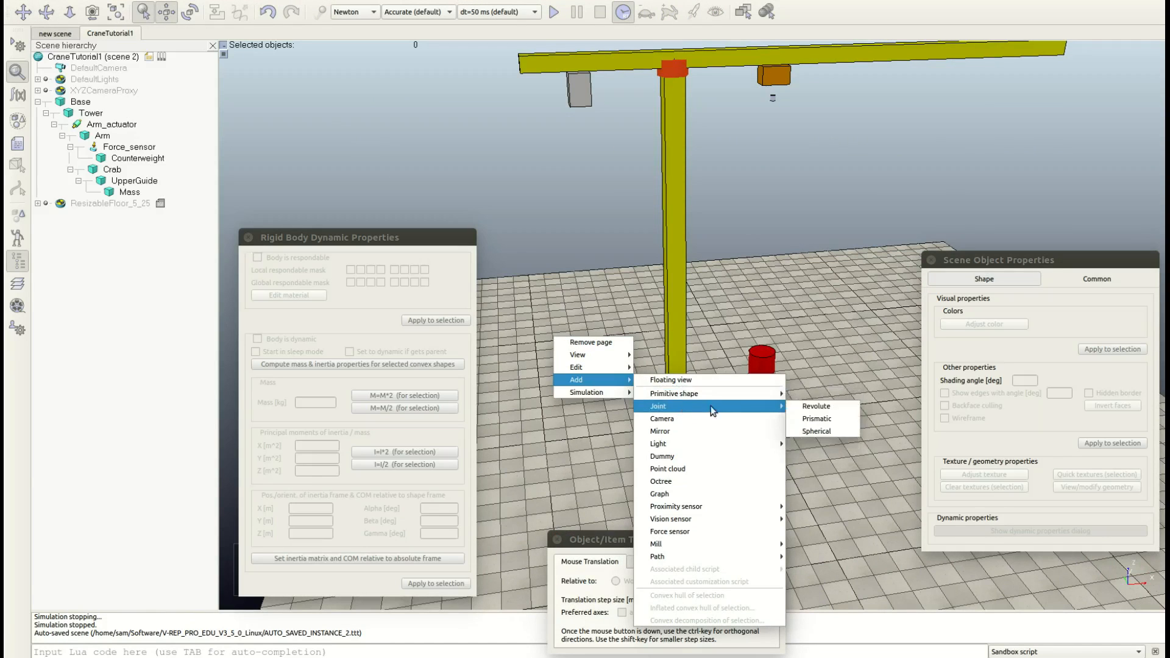
left_click(805, 419)
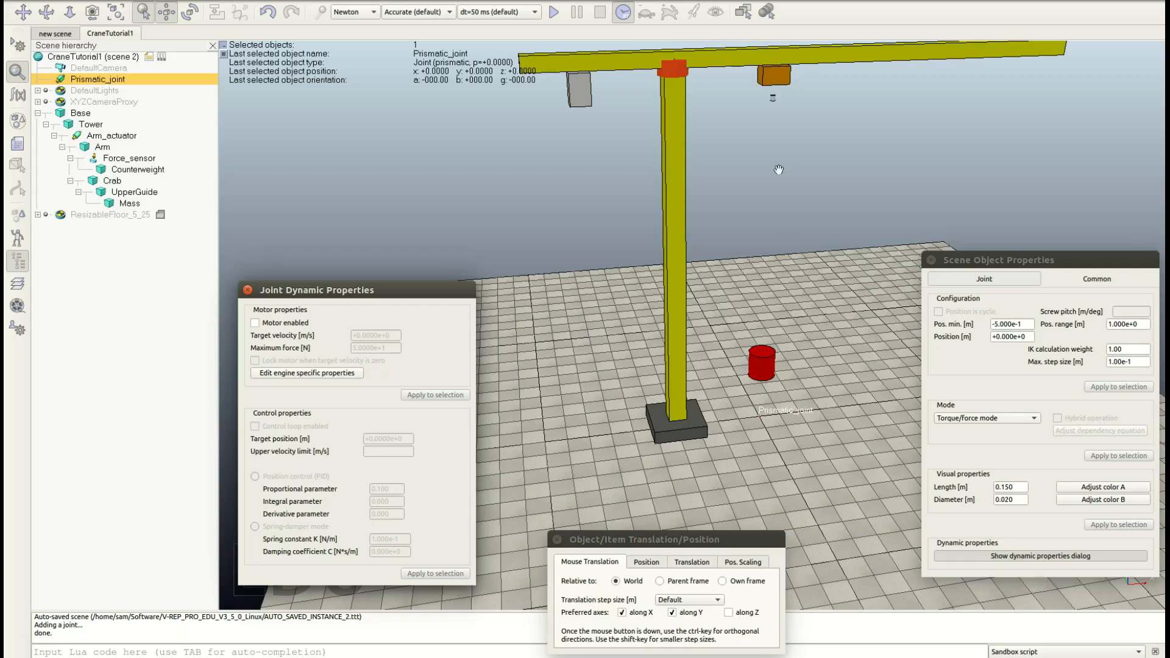
Step: Restrict the prismatic joint's movement to X and Z and move it beside the tower's upper end, to x -1.5, z 7.825 m
left_click(684, 613)
left_click(728, 613)
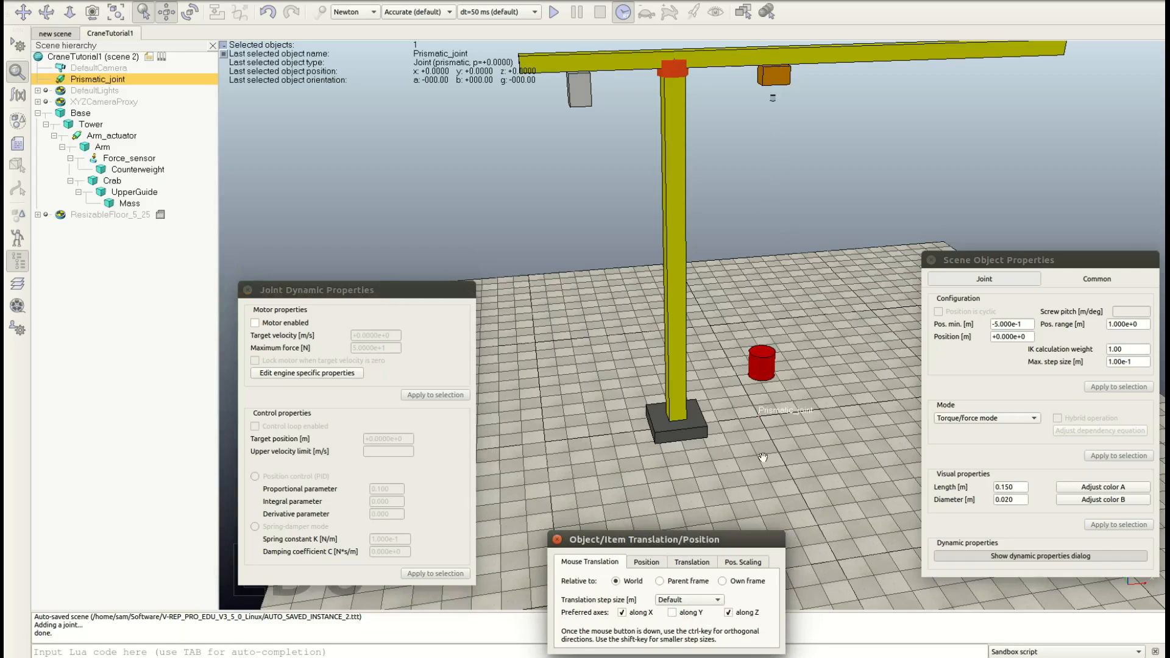
left_click_drag(785, 412, 698, 90)
left_click(699, 89)
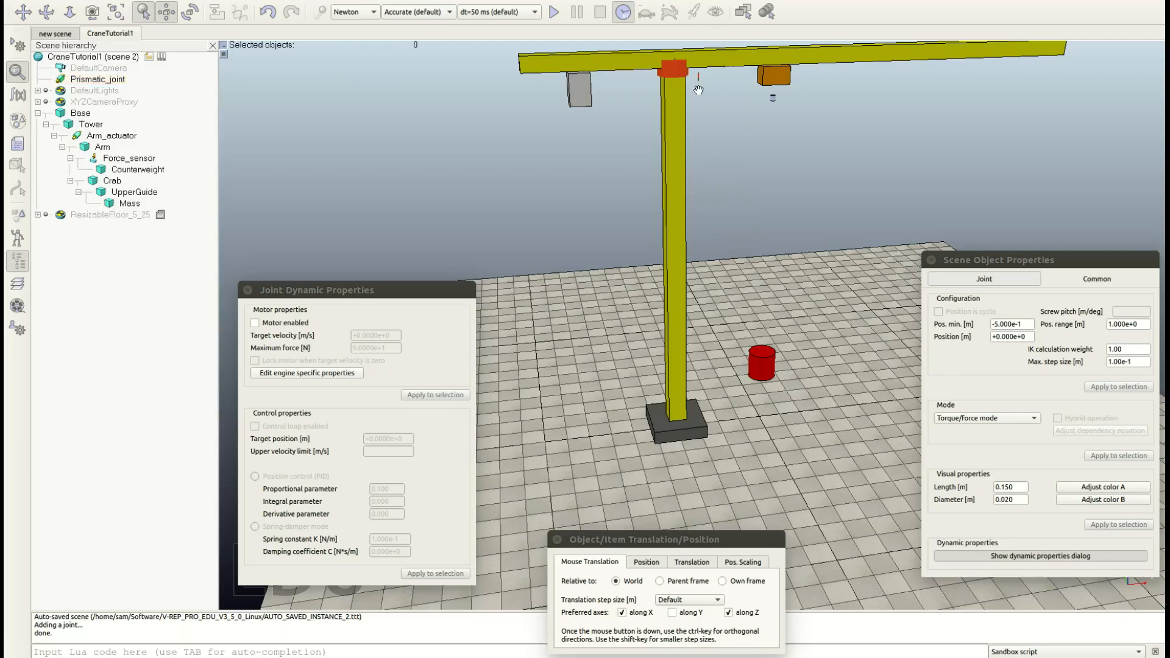
Step: Set the prismatic joint's visual length to 0.3 m and diameter to 0.05 m, and shift it to x -1.475, z 7.65 m
left_click(706, 87)
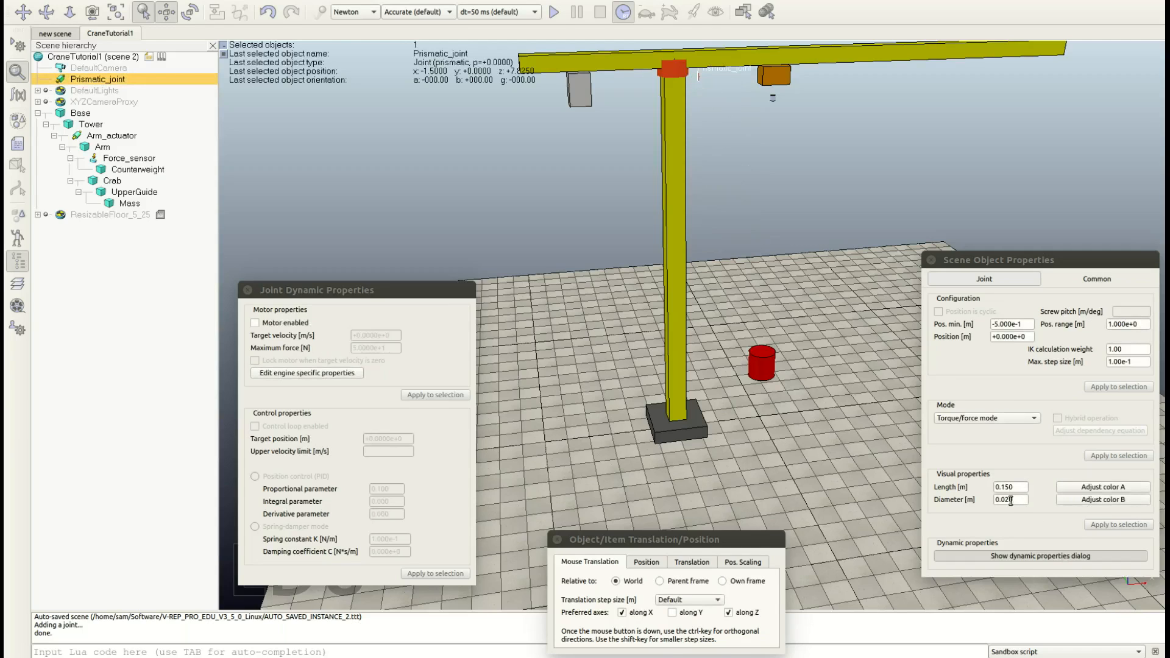
left_click(1015, 487)
key("BackSpace")
key("BackSpace")
key("BackSpace")
type("3")
key("Tab")
type("0.0")
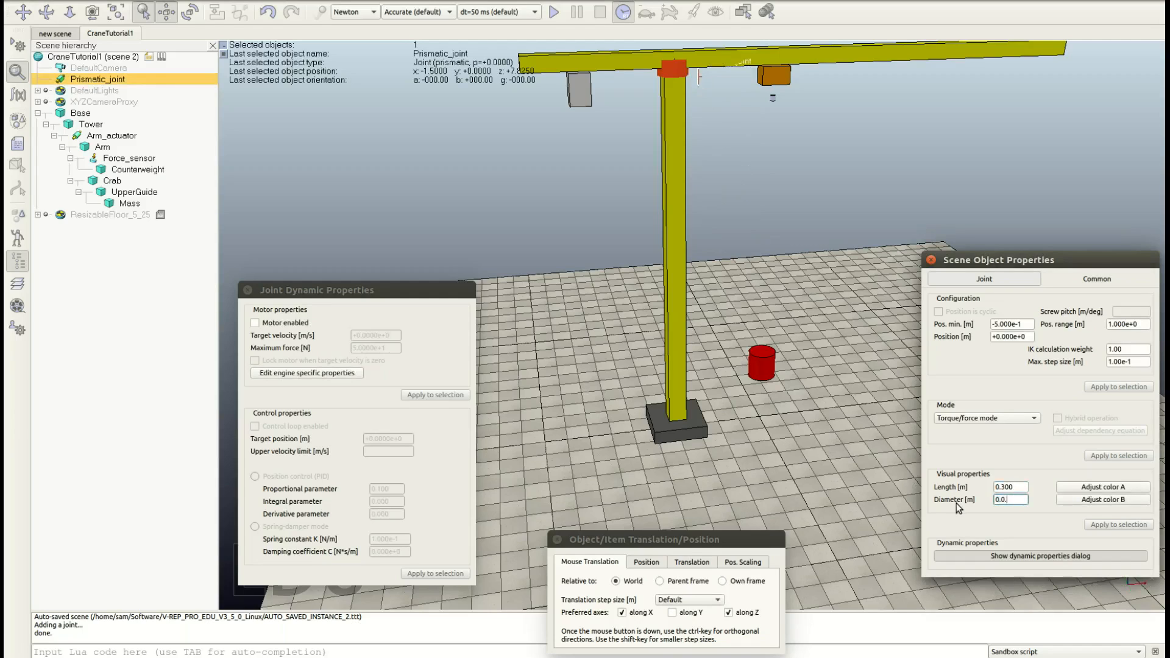
type("50")
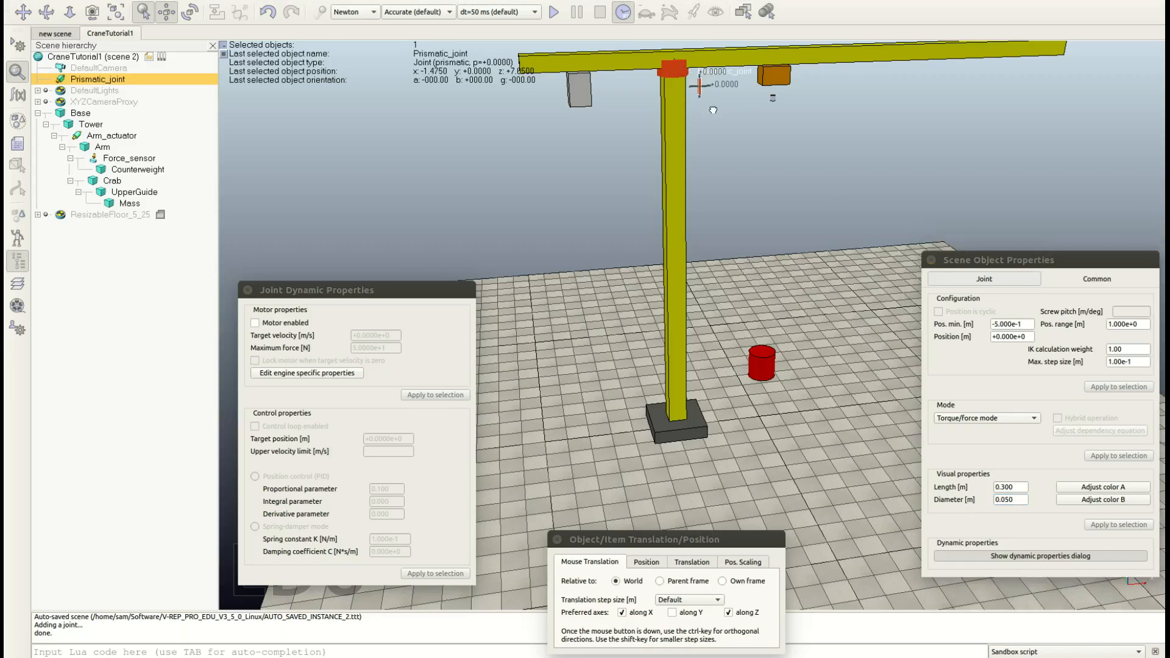
left_click(709, 88)
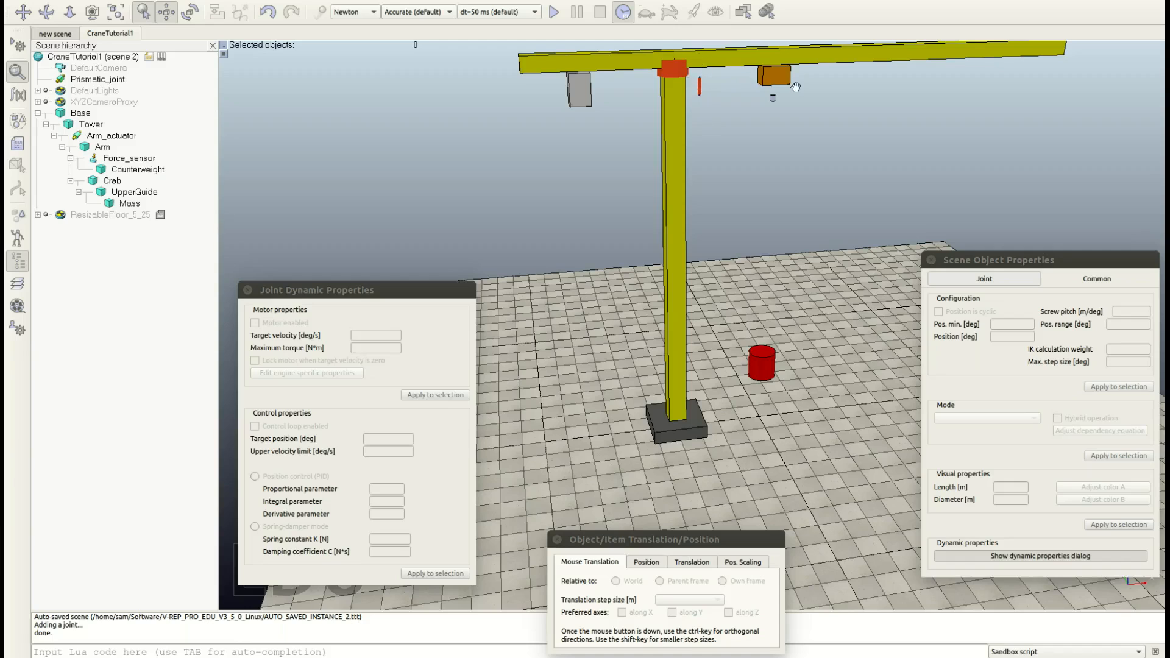
left_click(699, 85)
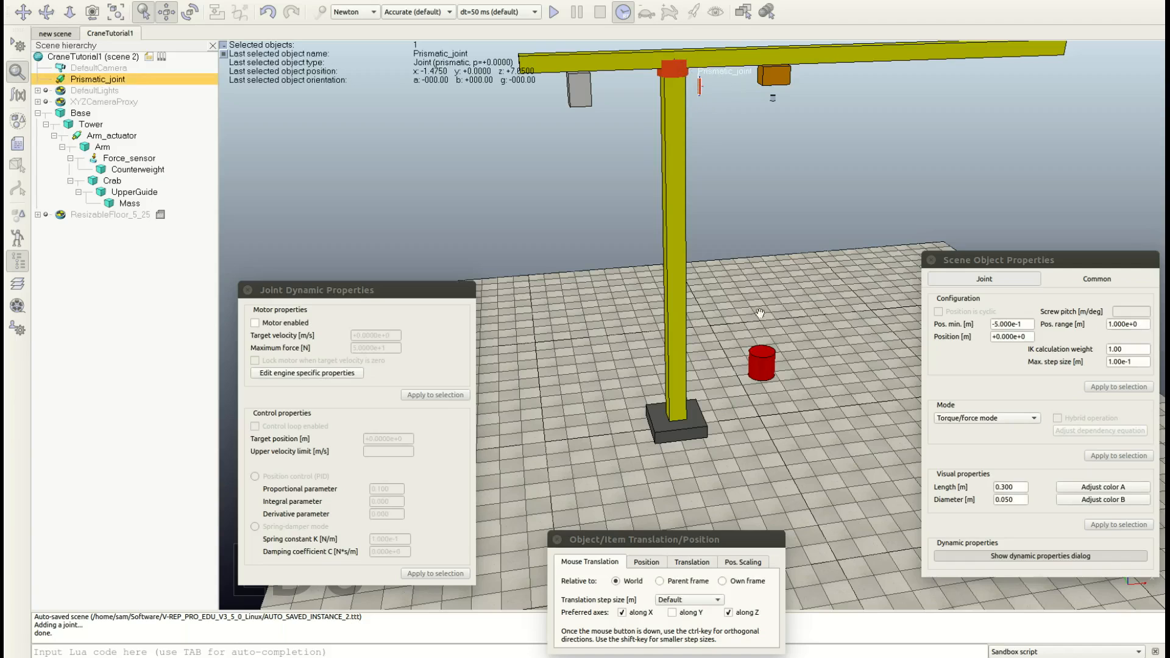
Step: Rotate the prismatic joint 90 degrees around the Y axis of its own frame
left_click_drag(985, 257, 982, 221)
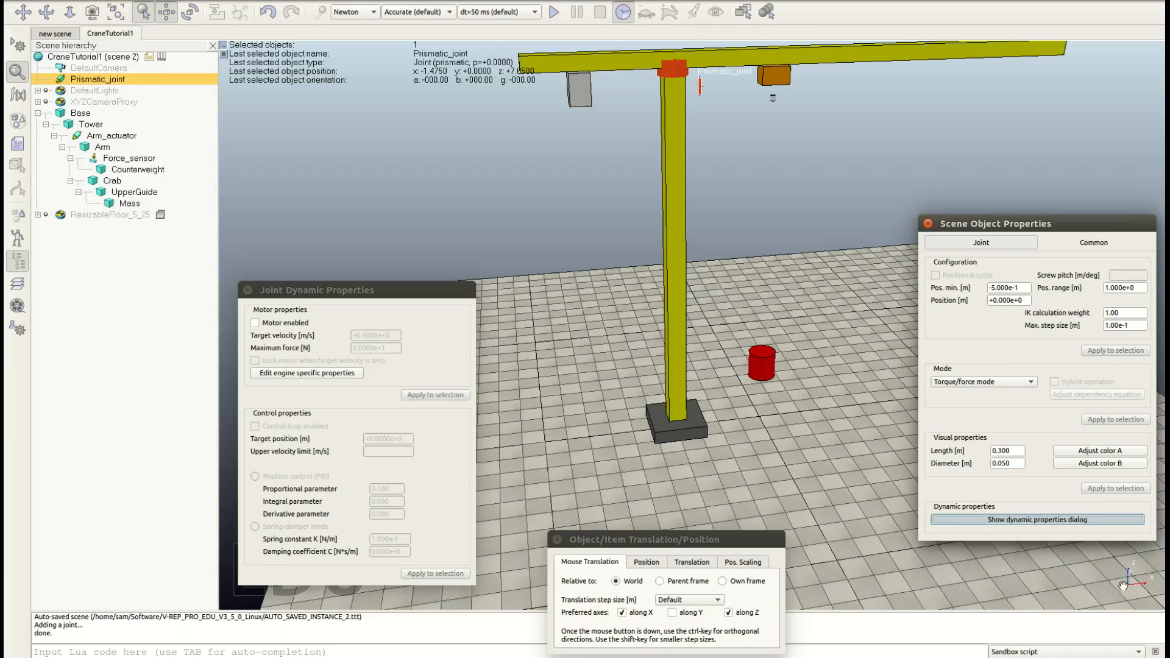
left_click(190, 13)
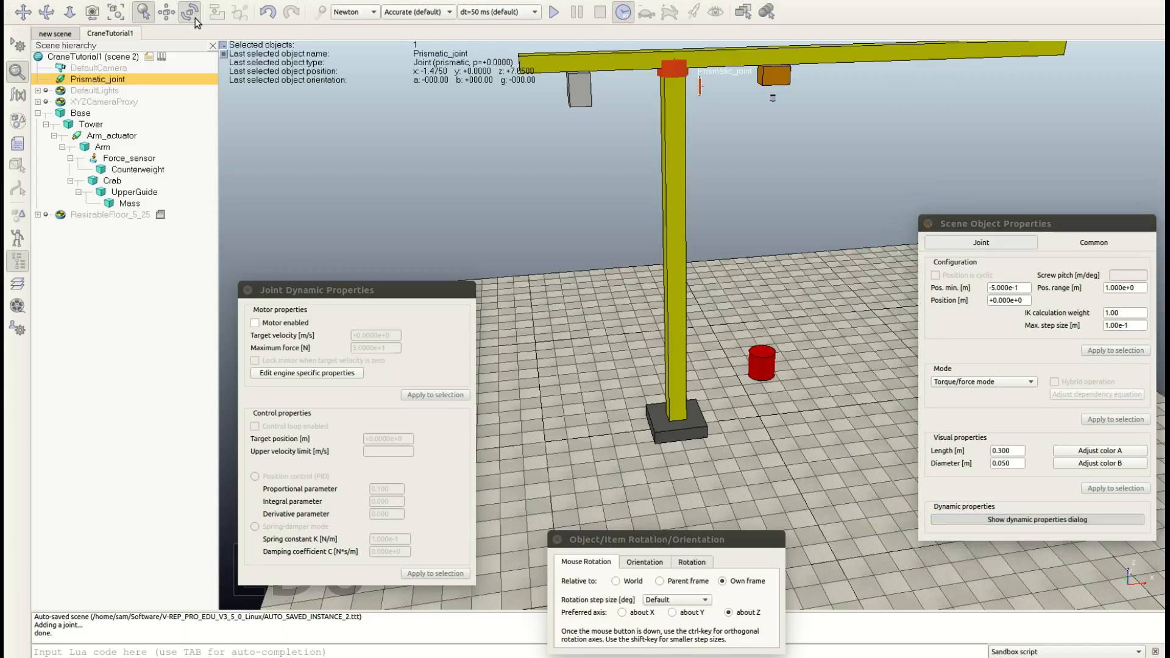
left_click_drag(673, 548, 658, 490)
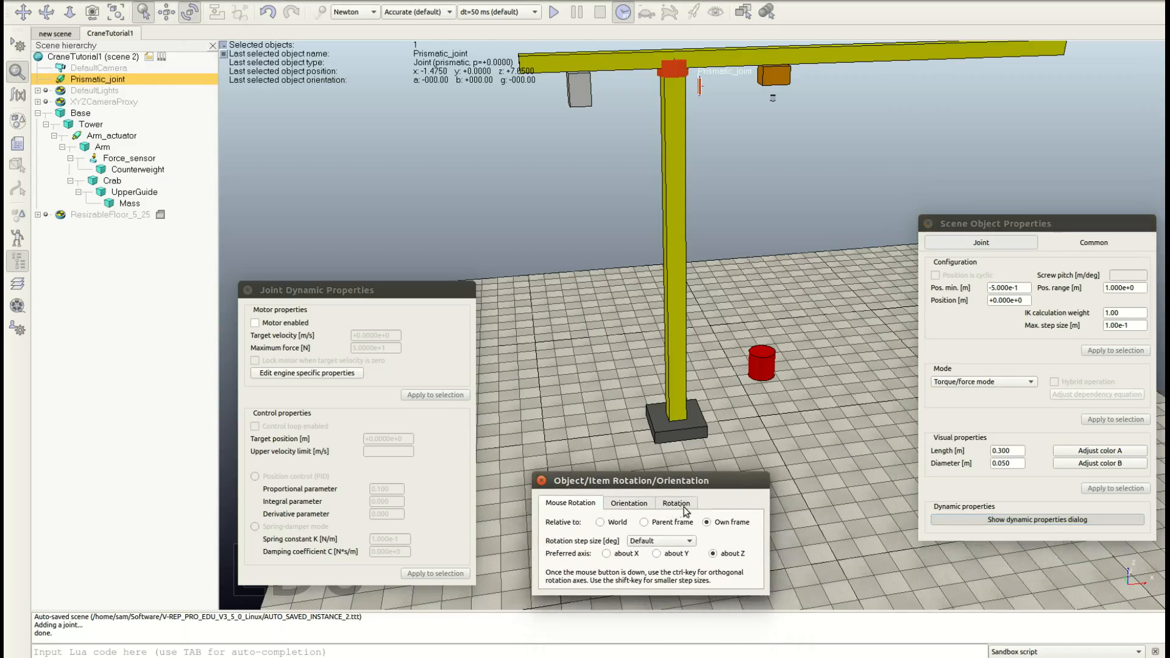
left_click(676, 504)
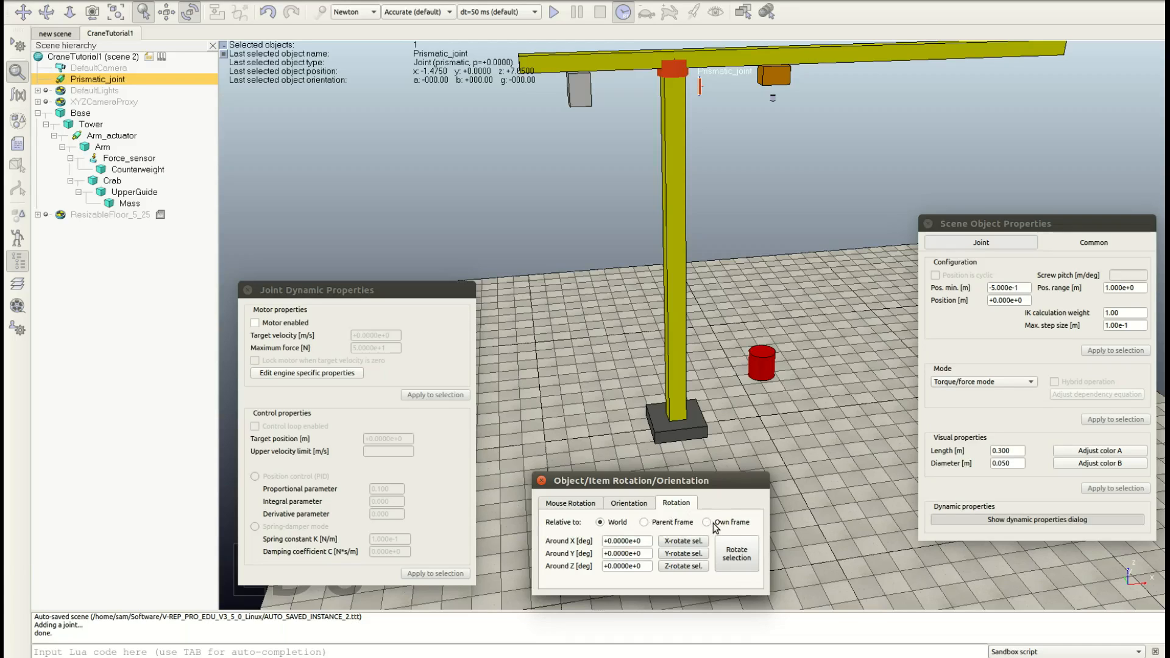
left_click_drag(650, 553, 599, 555)
type("90")
left_click(683, 554)
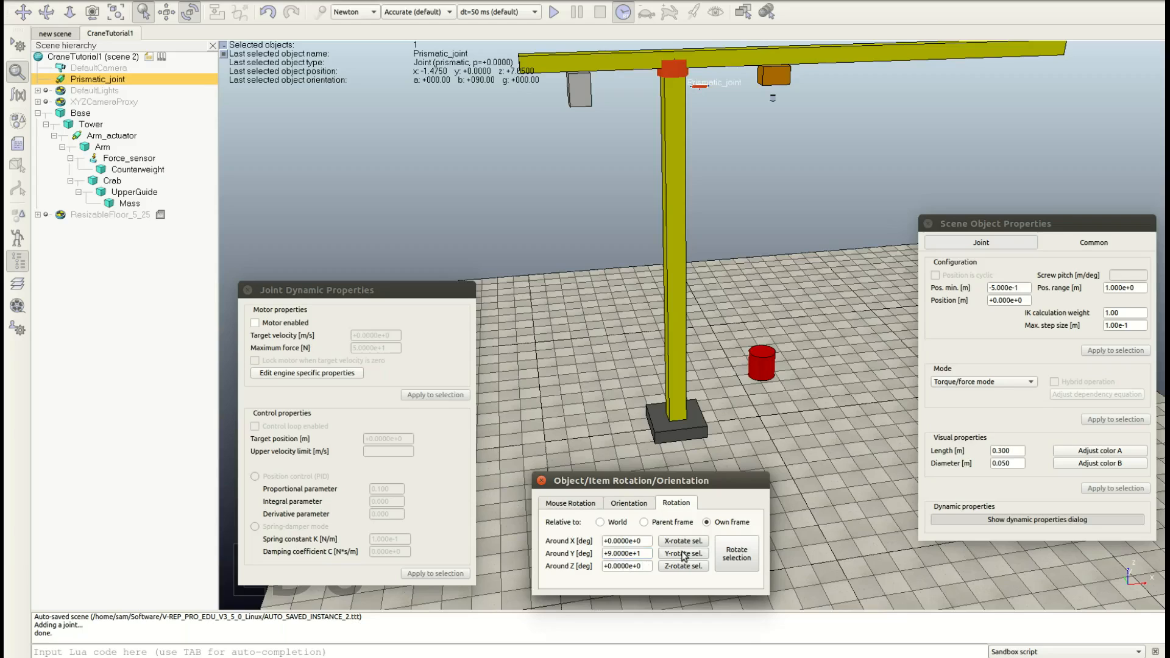
left_click(752, 119)
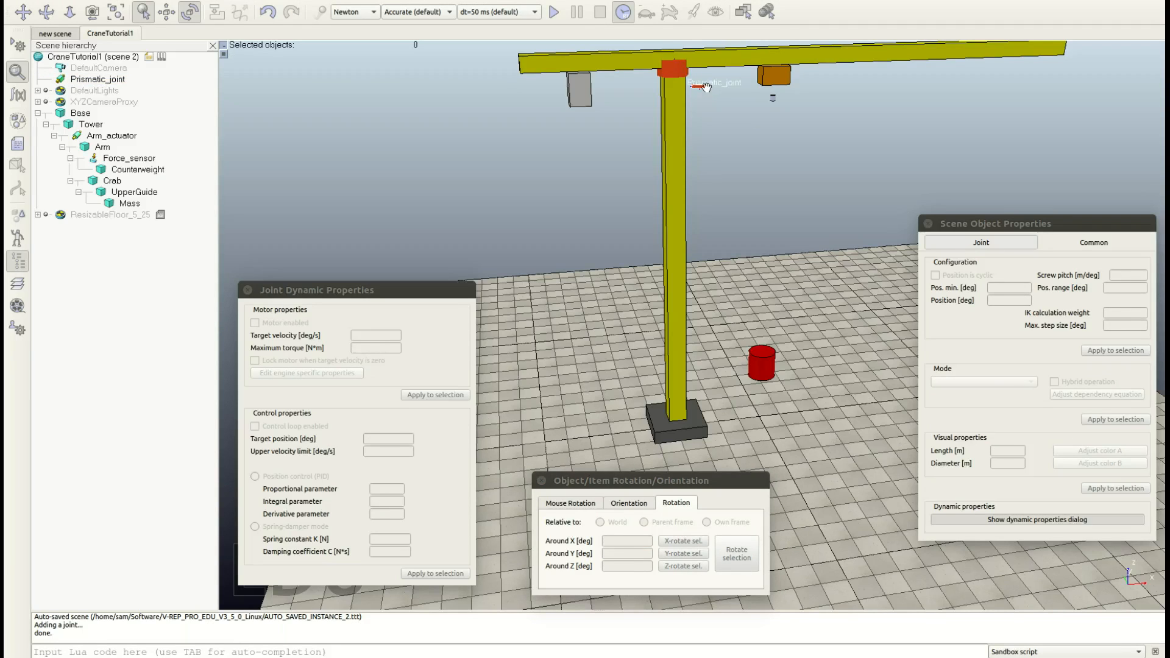
Step: Apply the Crab's world Z coordinate of 7.825 m to the prismatic joint
left_click(704, 87)
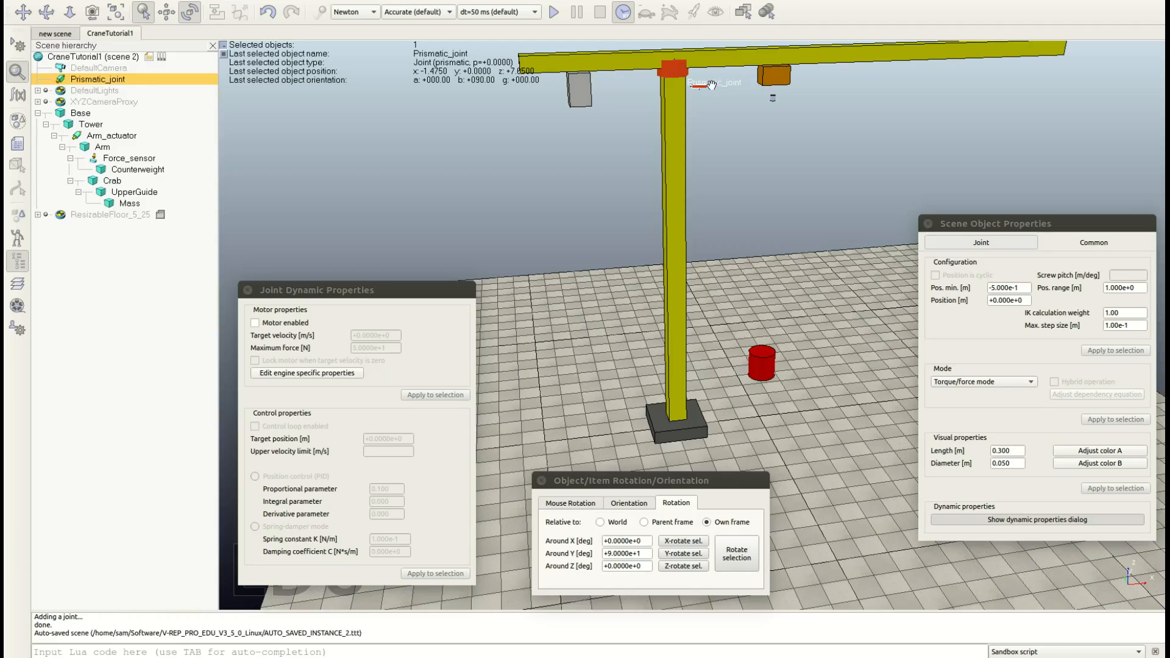
left_click(774, 75, "ctrl")
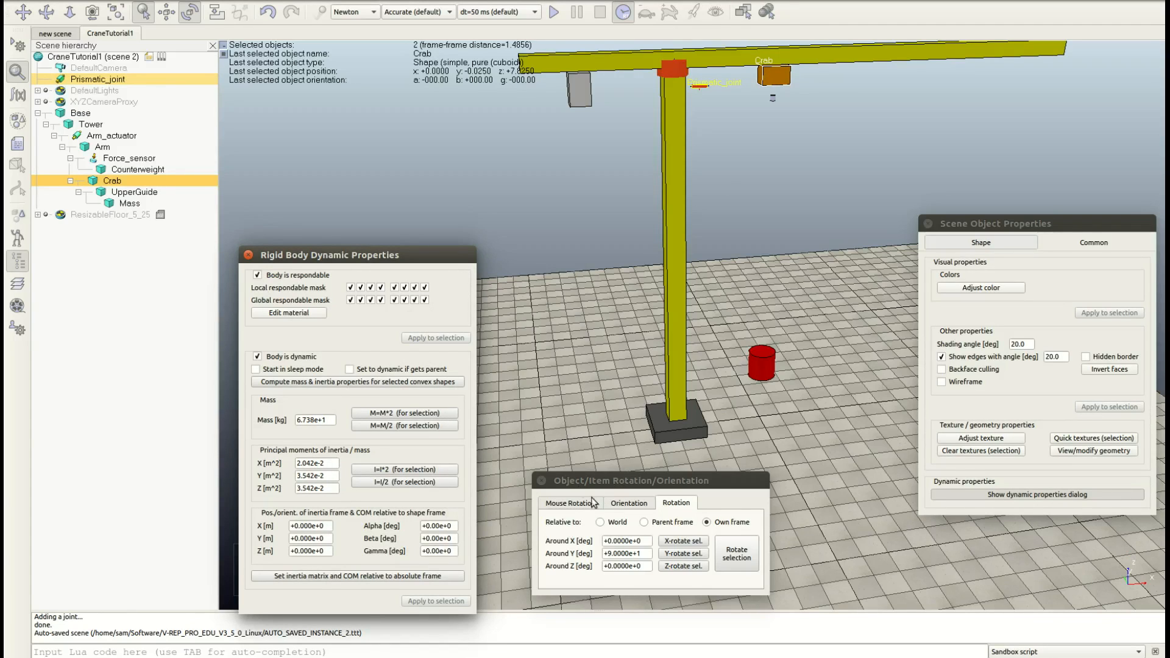
left_click(172, 12)
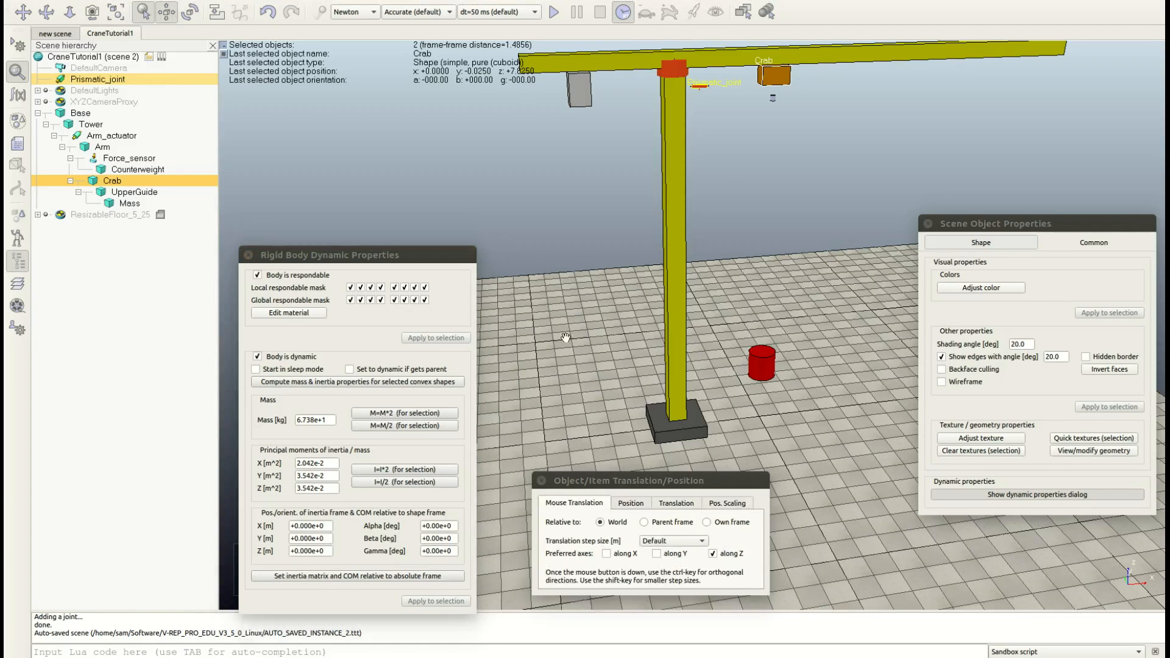
left_click(631, 503)
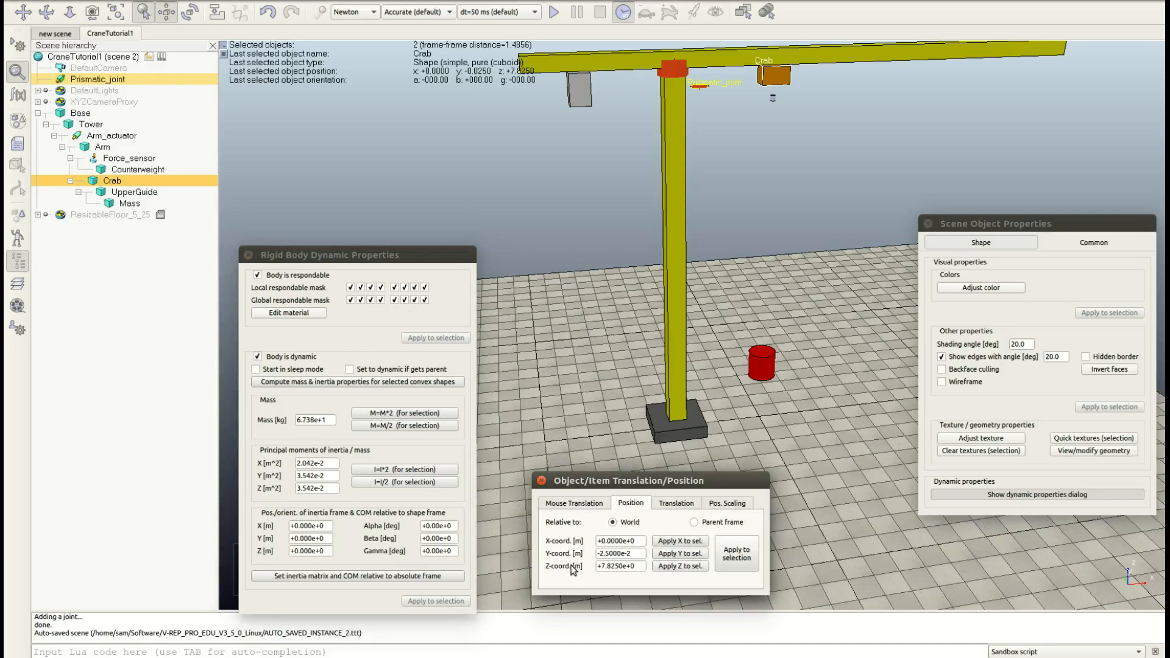
left_click(663, 567)
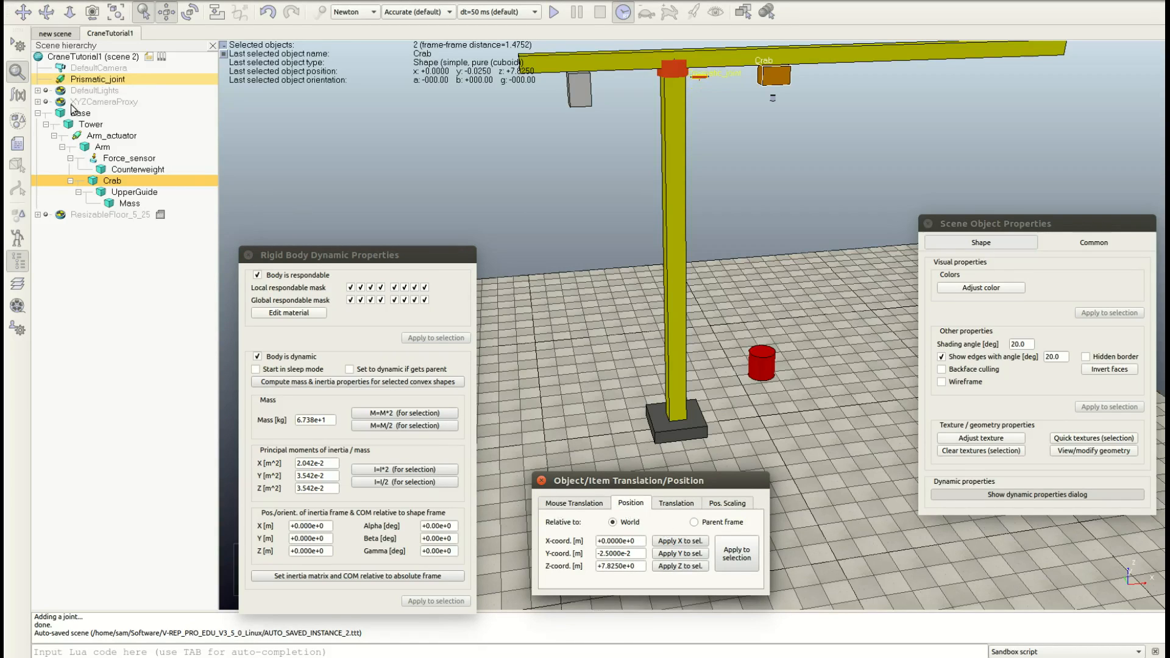
Step: Rename the prismatic joint as Crab_actuator
left_click(100, 79)
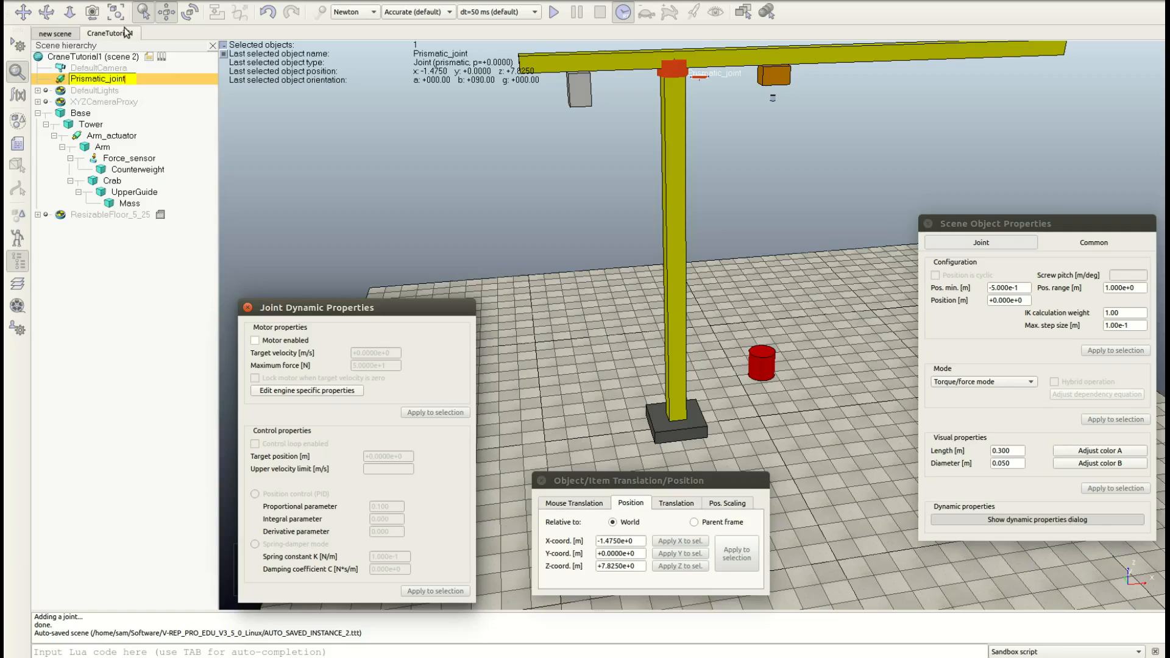
left_click(126, 84)
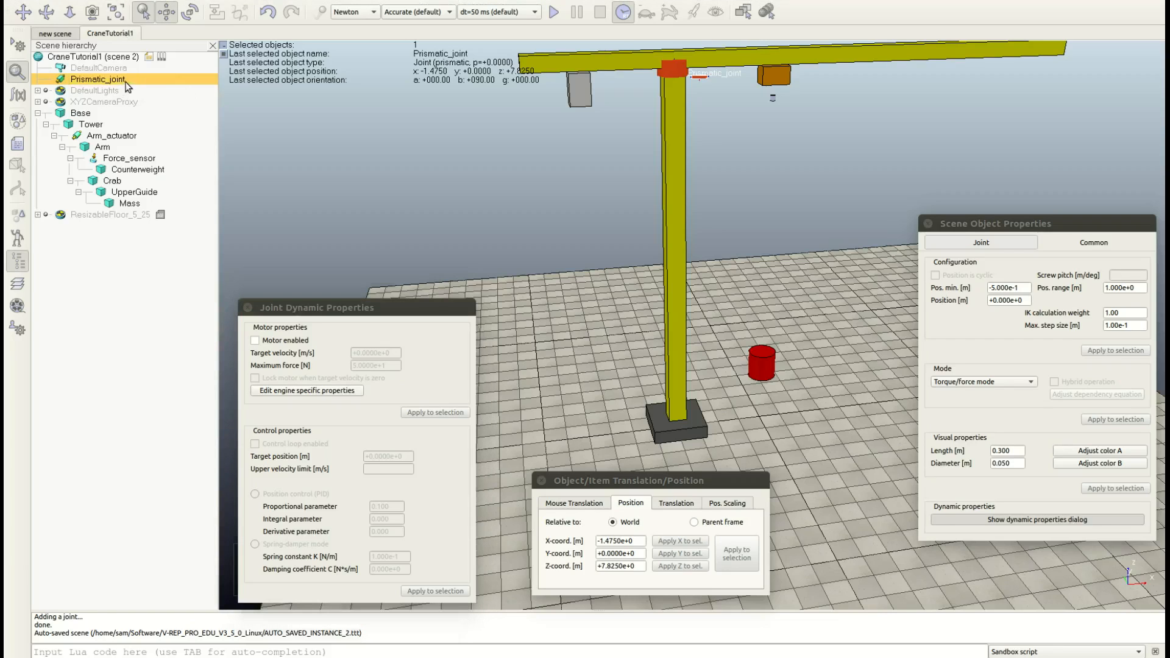
double_click(124, 80)
key("BackSpace")
key("BackSpace")
key("BackSpace")
key("BackSpace")
key("BackSpace")
key("BackSpace")
key("BackSpace")
key("BackSpace")
key("BackSpace")
key("BackSpace")
key("BackSpace")
key("BackSpace")
key("BackSpace")
key("BackSpace")
key("BackSpace")
type("Crab")
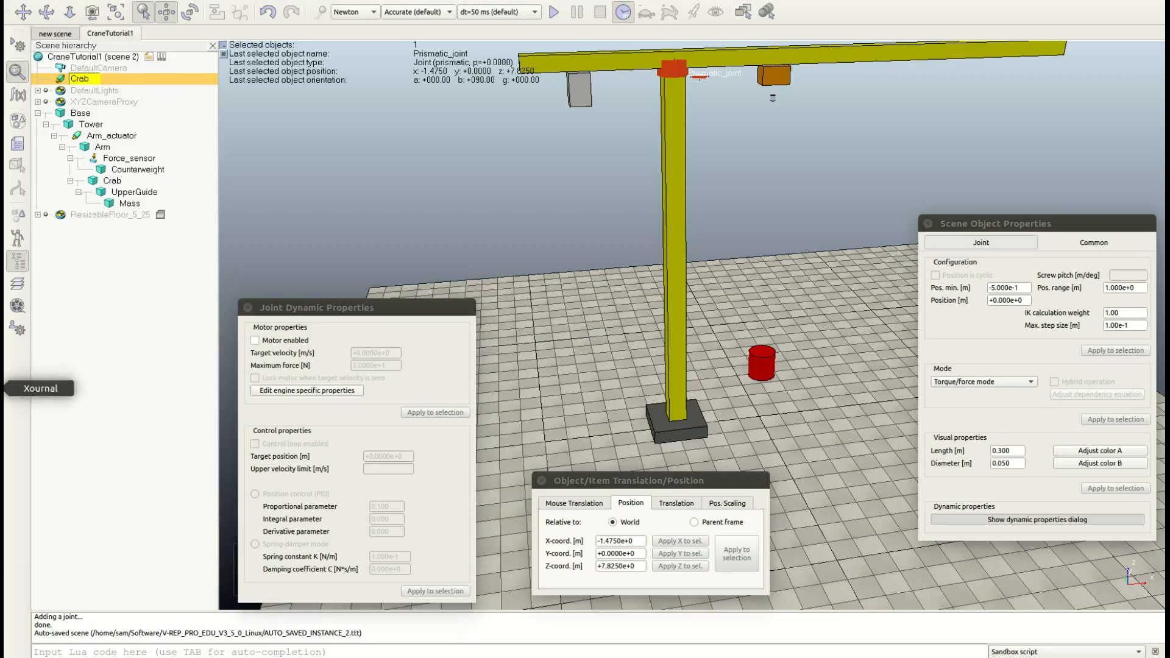
type("_actuator")
key("Return")
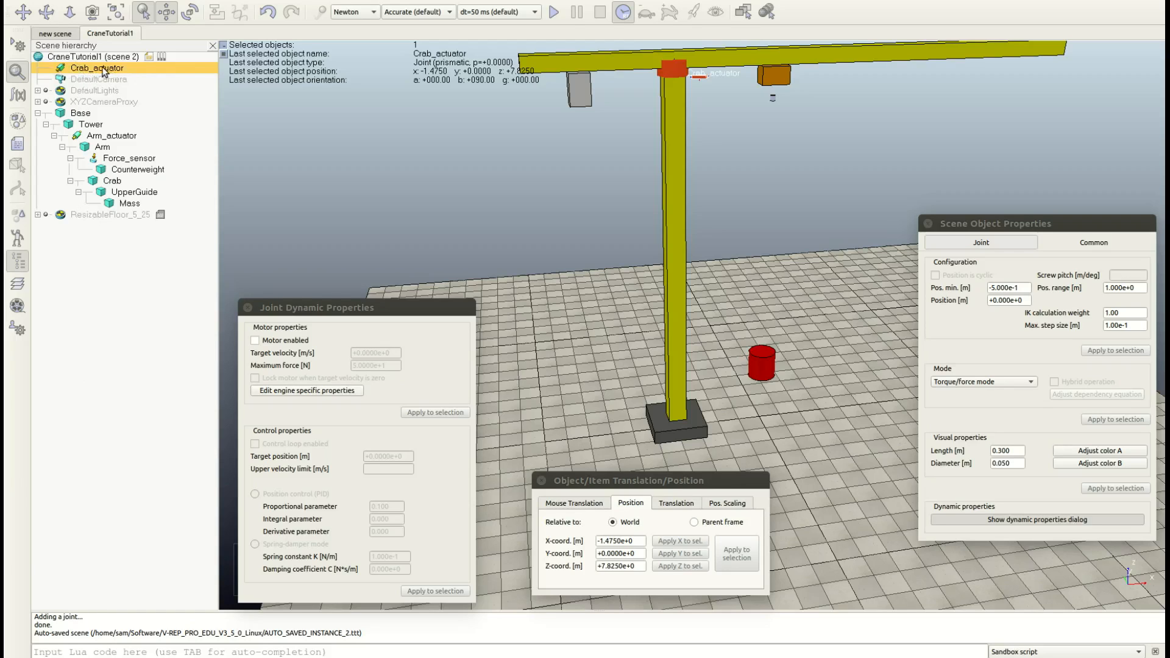
Step: Make Crab_actuator a child of the Arm, place the Crab under it, and select Crab_actuator
left_click_drag(103, 72, 113, 147)
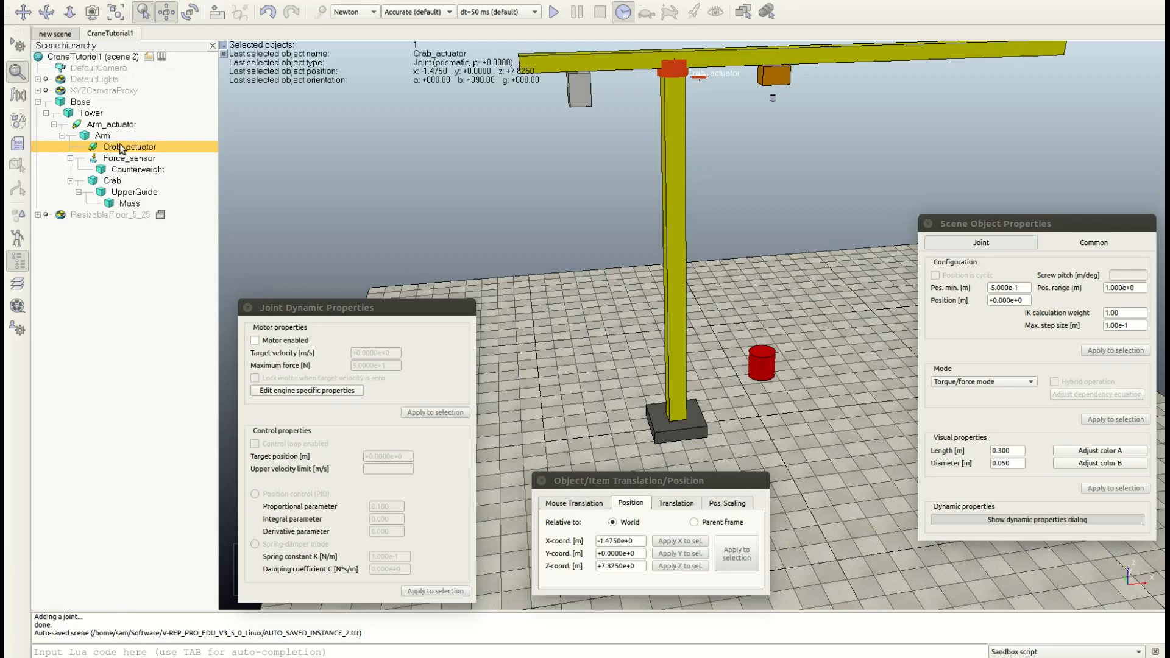
left_click(109, 182)
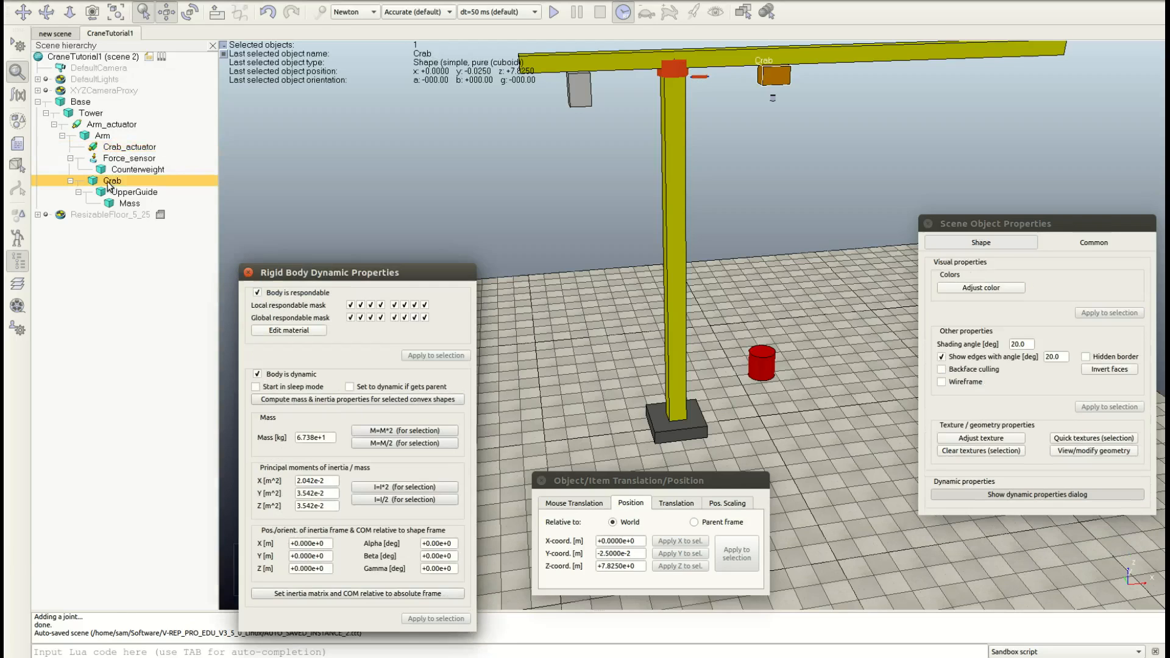
left_click_drag(111, 182, 130, 148)
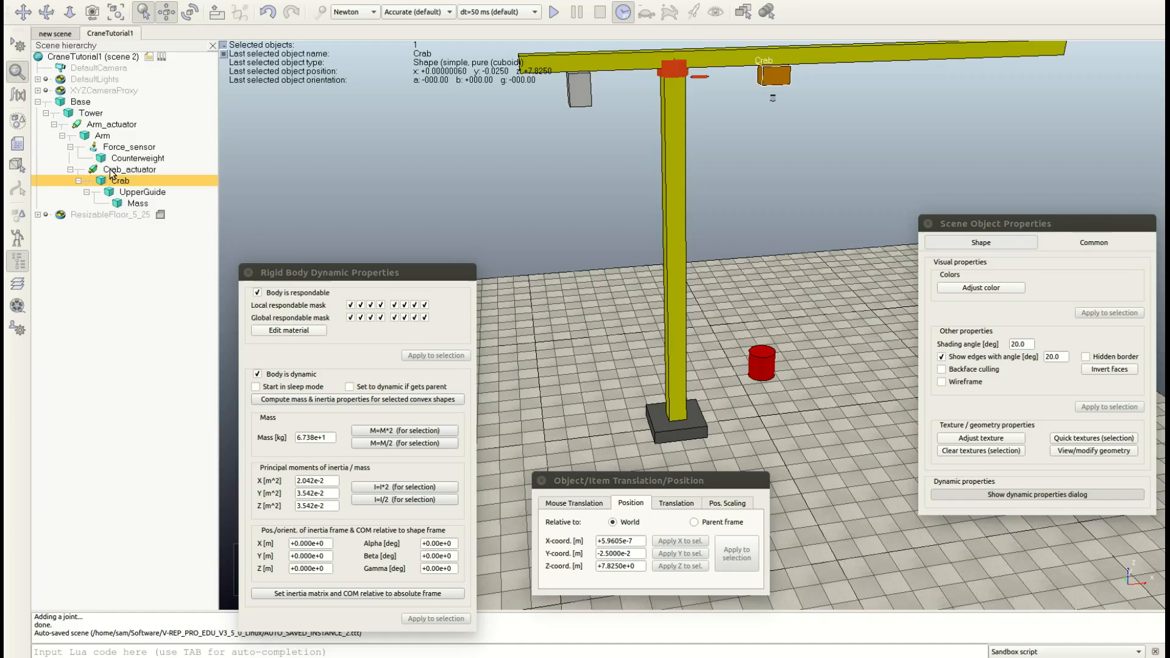
left_click(112, 172)
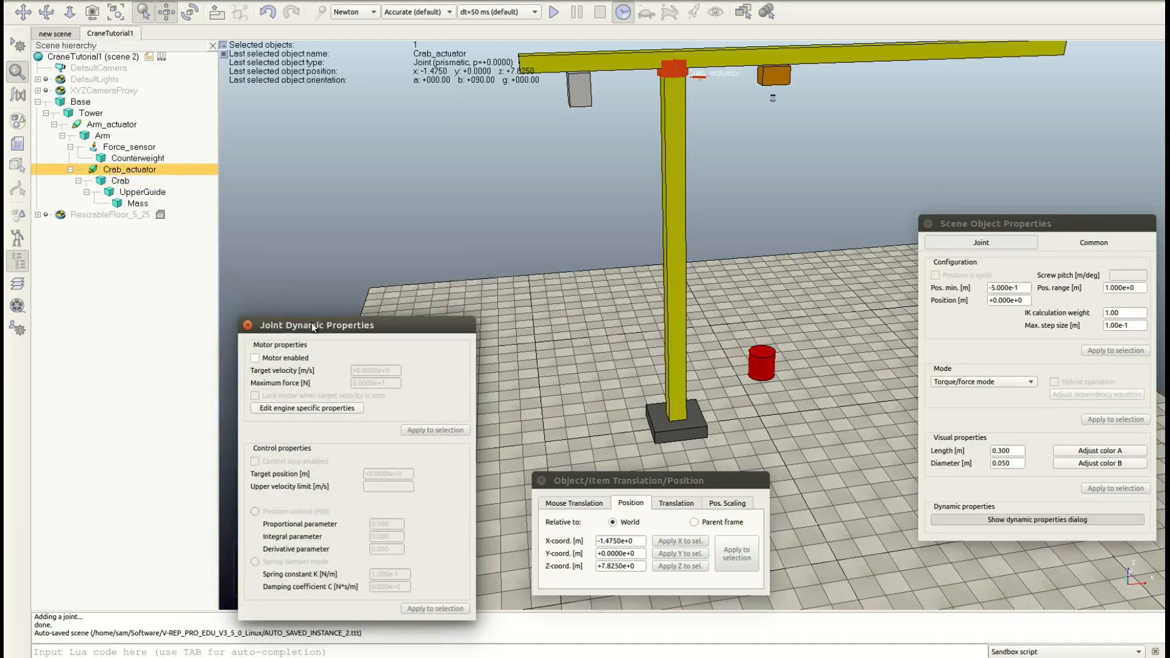
Step: Enable Crab_actuator's motor with 1 m/s target velocity, 1e3 N maximum force and locking at zero velocity, and test it in a simulation run
left_click_drag(299, 327, 311, 299)
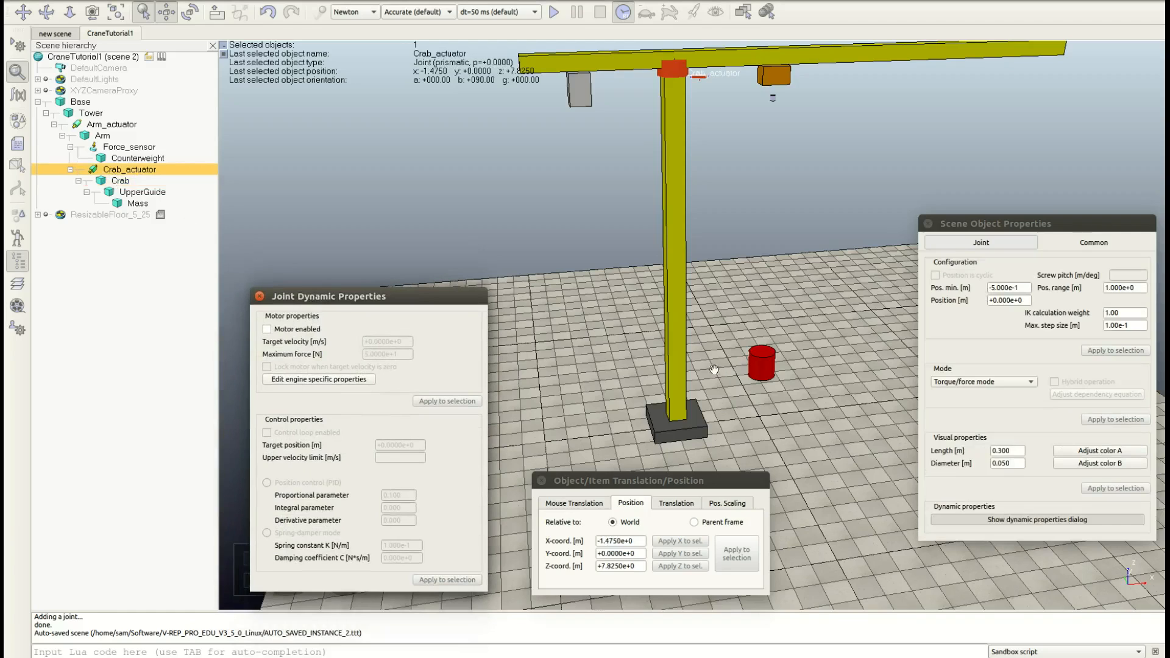
mouse_move(311, 303)
left_mouse_down()
mouse_move(297, 296)
mouse_move(286, 311)
mouse_move(317, 300)
left_mouse_up()
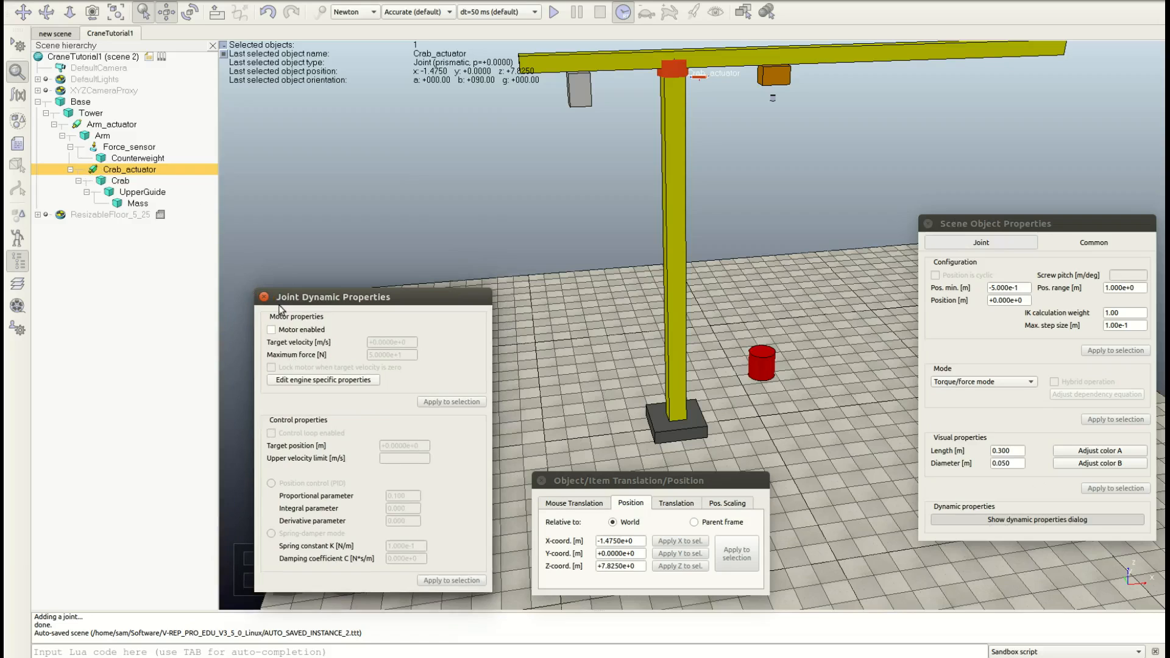
left_click(273, 329)
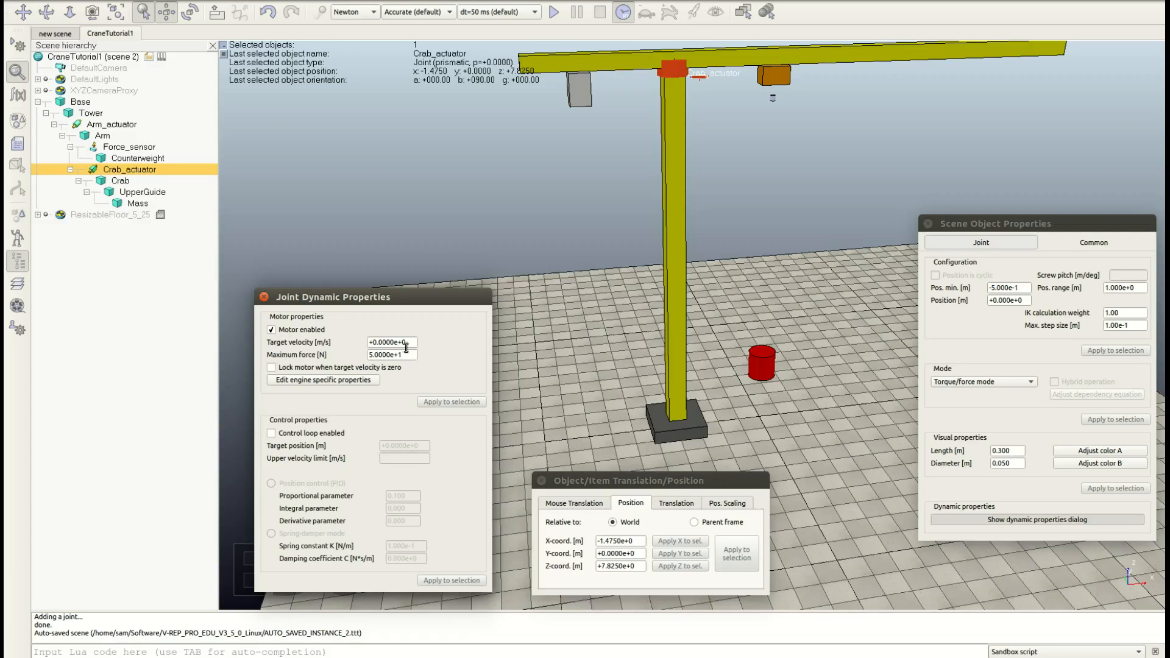
left_click_drag(409, 354, 324, 352)
type("1e3")
key("Return")
left_click(272, 368)
double_click(417, 342)
type("1")
key("Return")
left_click(552, 13)
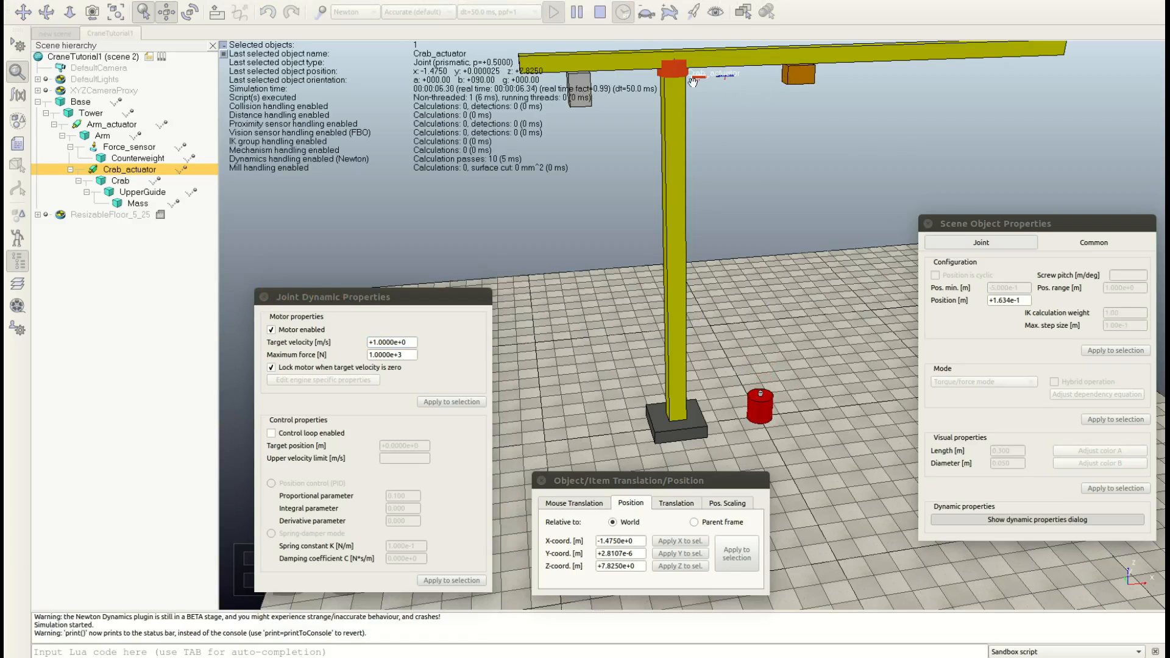
left_click(601, 13)
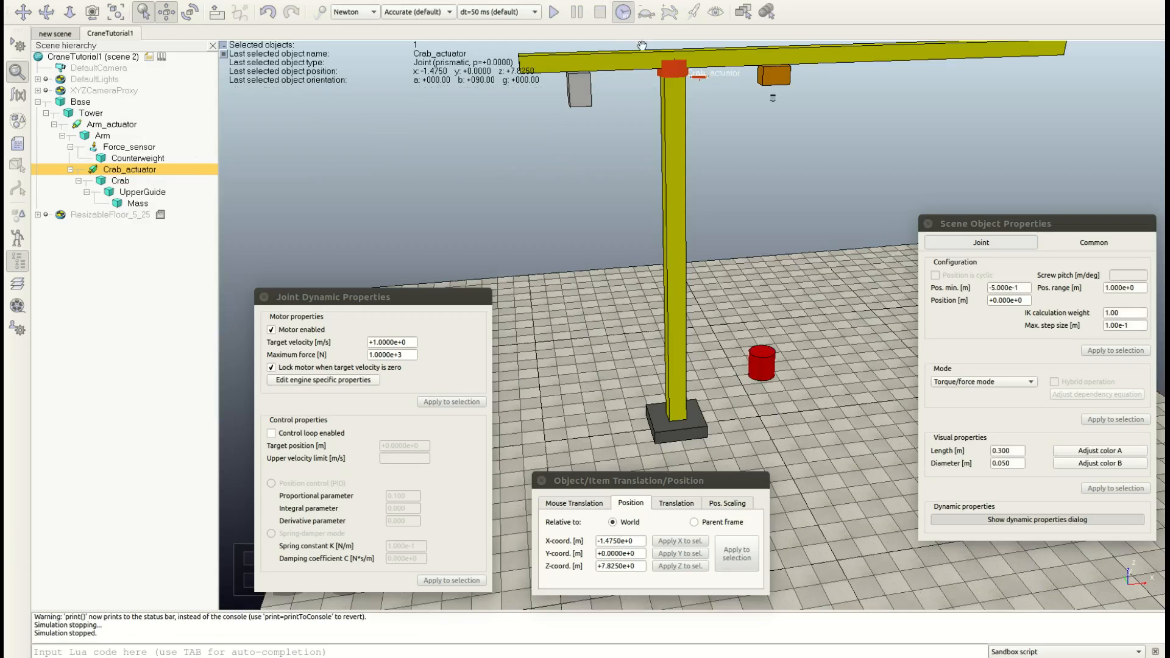
Step: Detach Crab_actuator from the Arm, put the Crab directly under the Arm, and set the joint's minimum position to 0 m
mouse_move(146, 173)
left_mouse_down()
mouse_move(91, 57)
mouse_move(88, 93)
mouse_move(113, 171)
mouse_move(143, 181)
mouse_move(142, 170)
left_mouse_up()
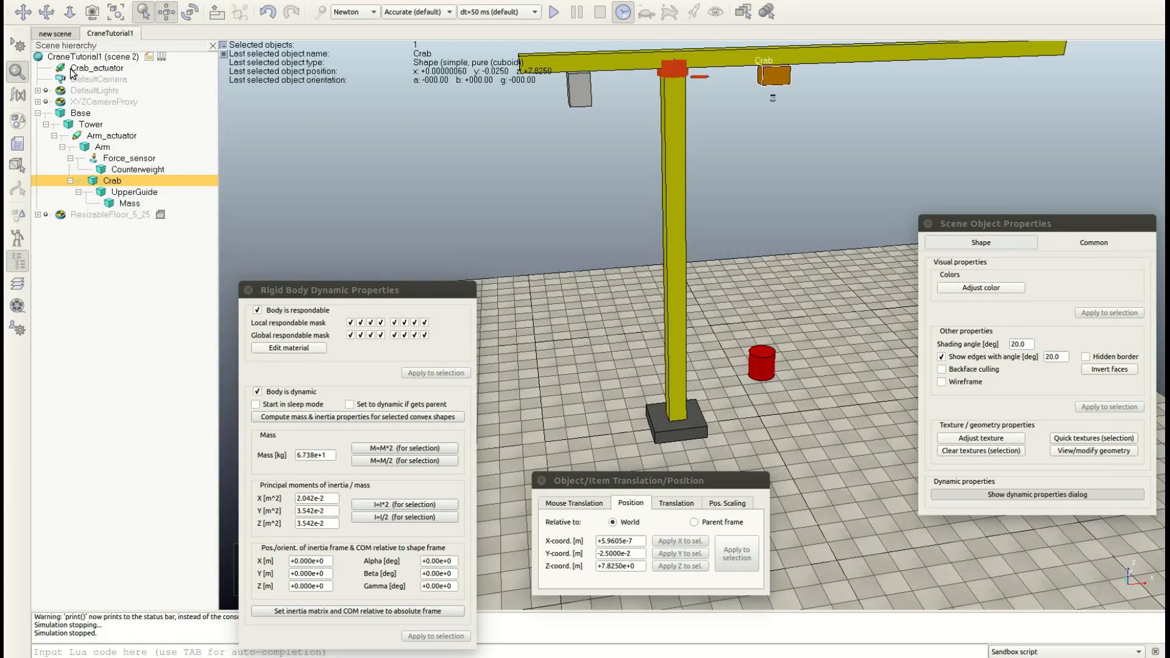
left_click(104, 70)
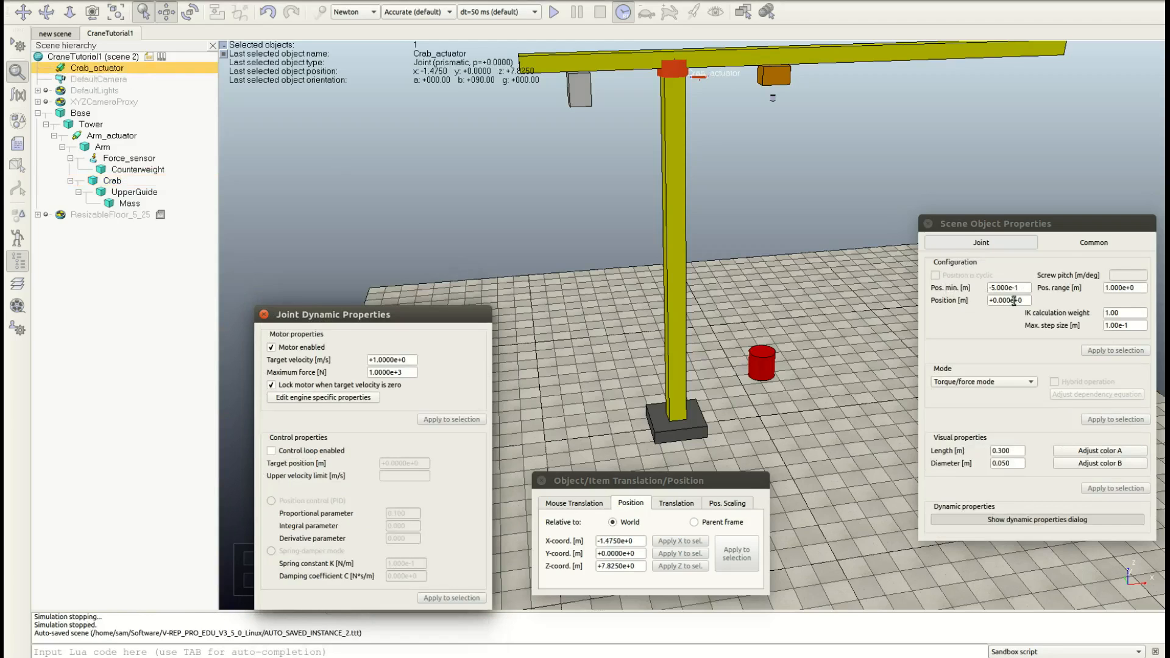
left_click_drag(1024, 289, 984, 292)
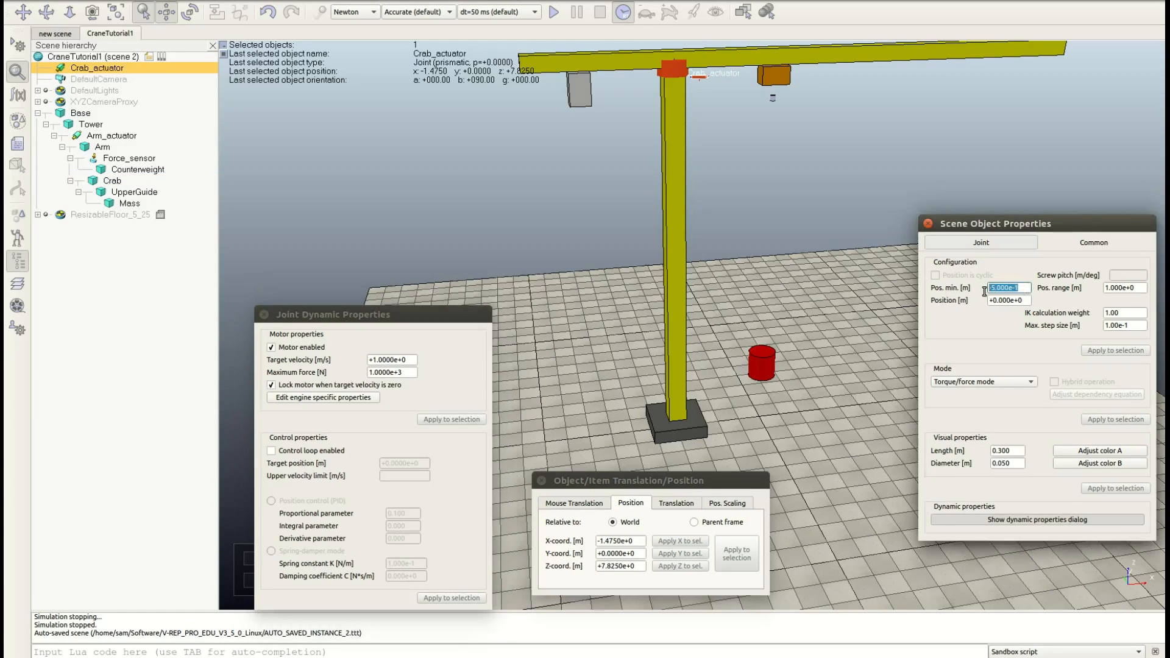
type("0")
key("Return")
left_click_drag(1031, 300, 988, 300)
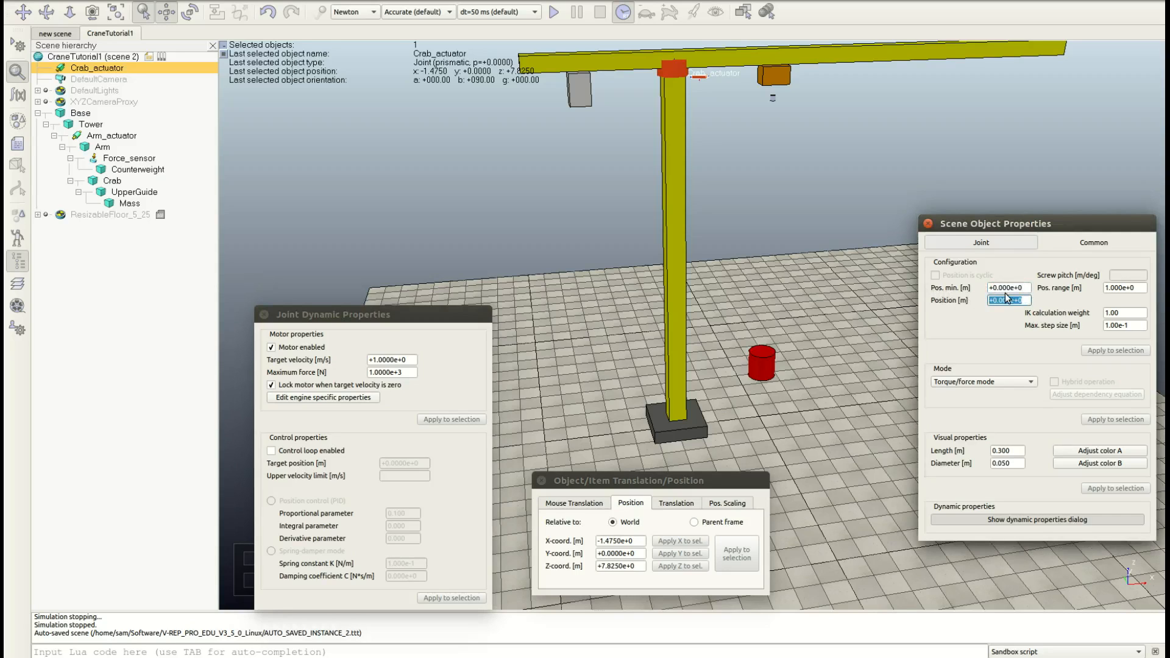
Step: Restrict the Crab's mouse translation to the world X axis and move it toward the tower to about x = -0.95 m
left_click(773, 76)
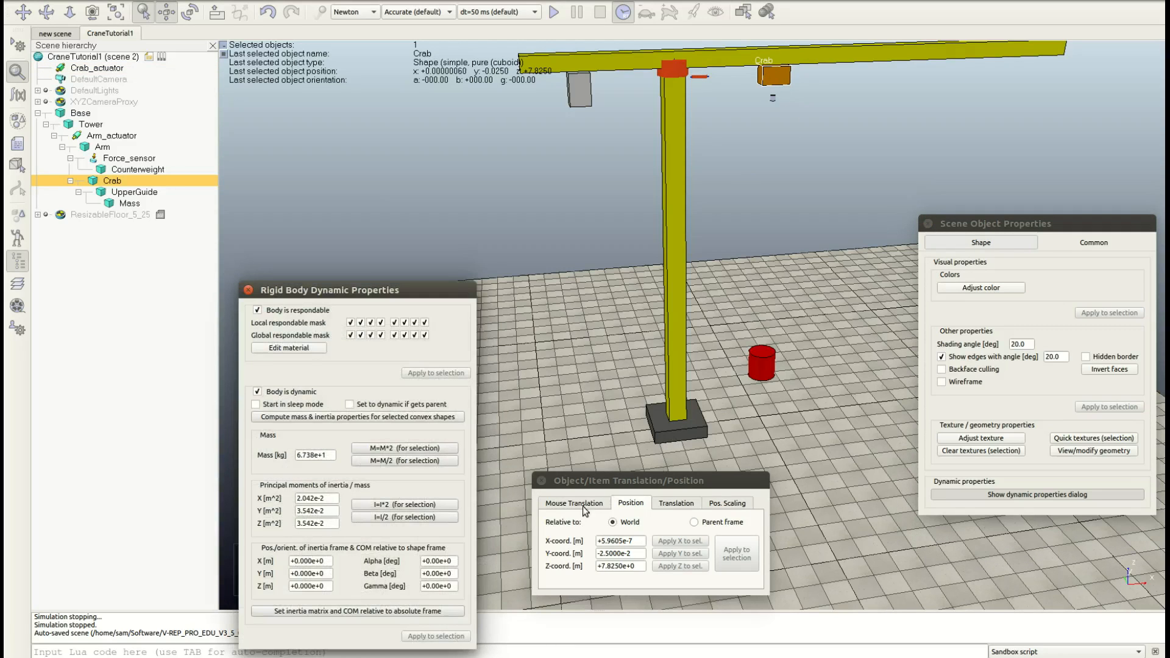
left_click(584, 506)
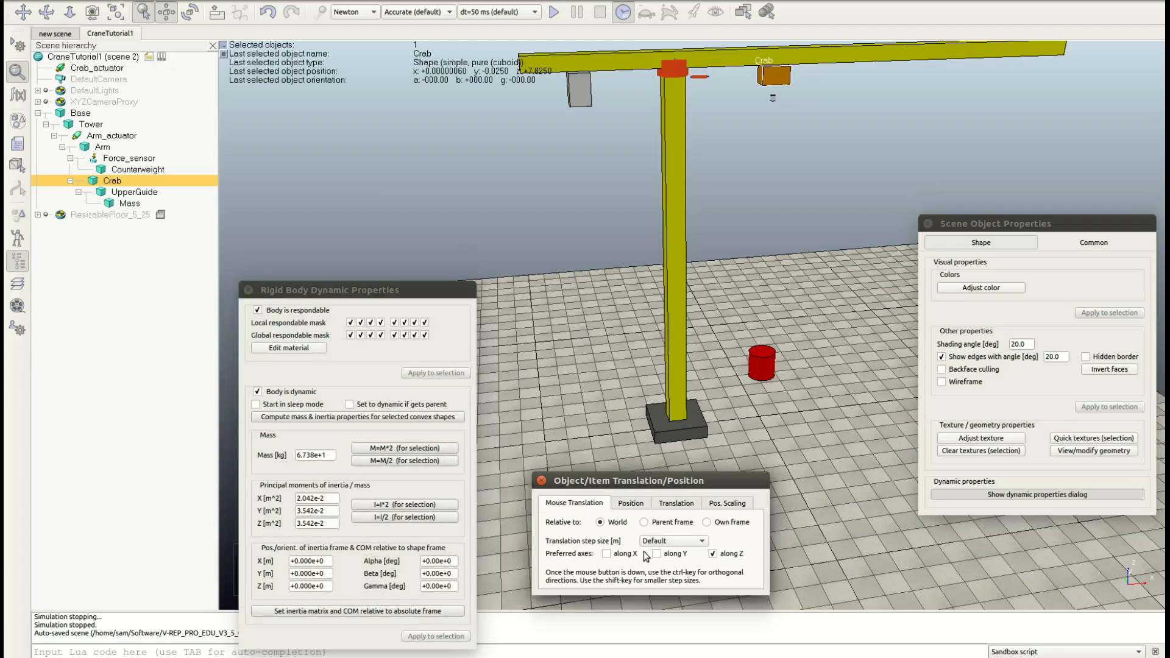
left_click(712, 554)
left_click_drag(781, 76, 689, 81)
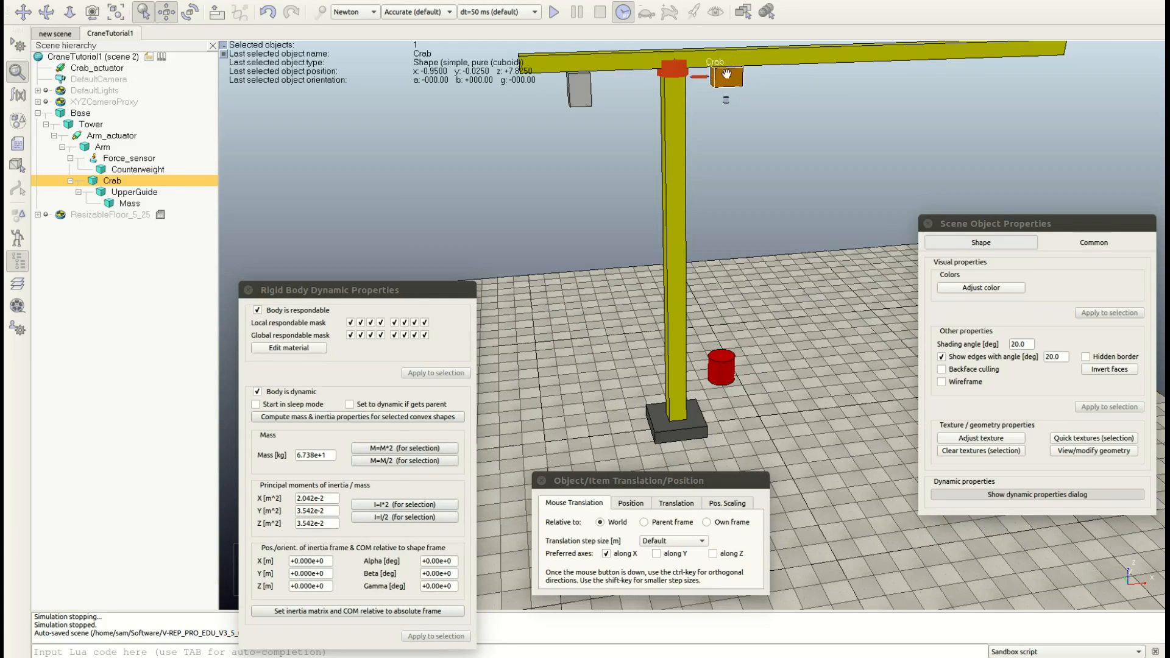
left_click(701, 76)
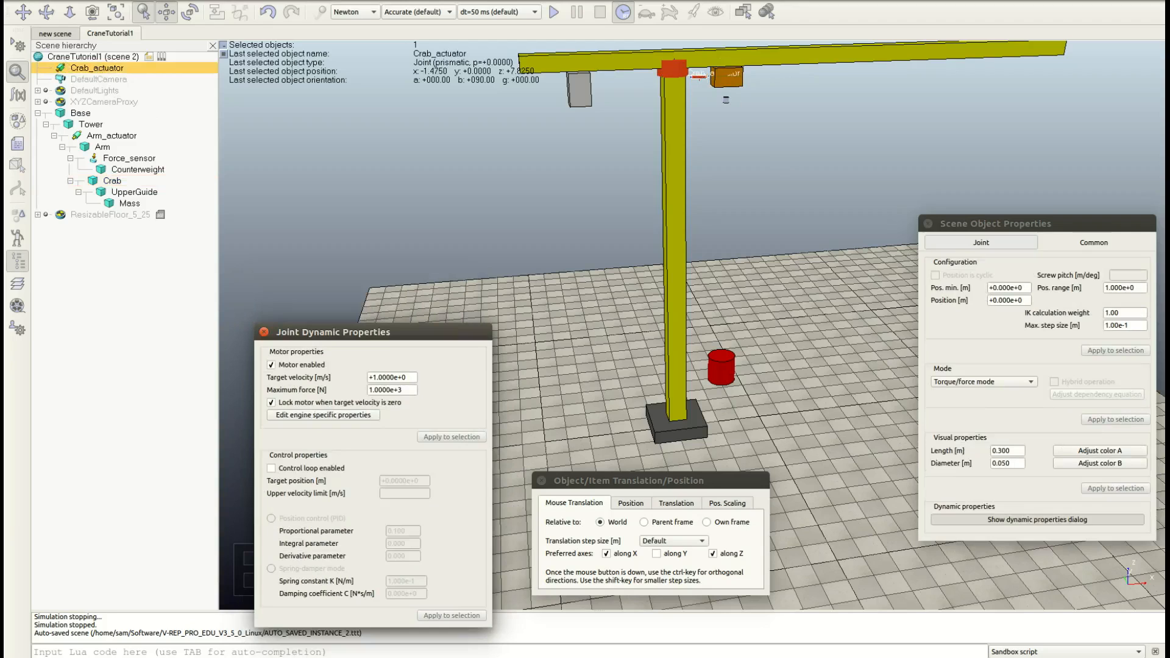
left_click_drag(1025, 302, 978, 301)
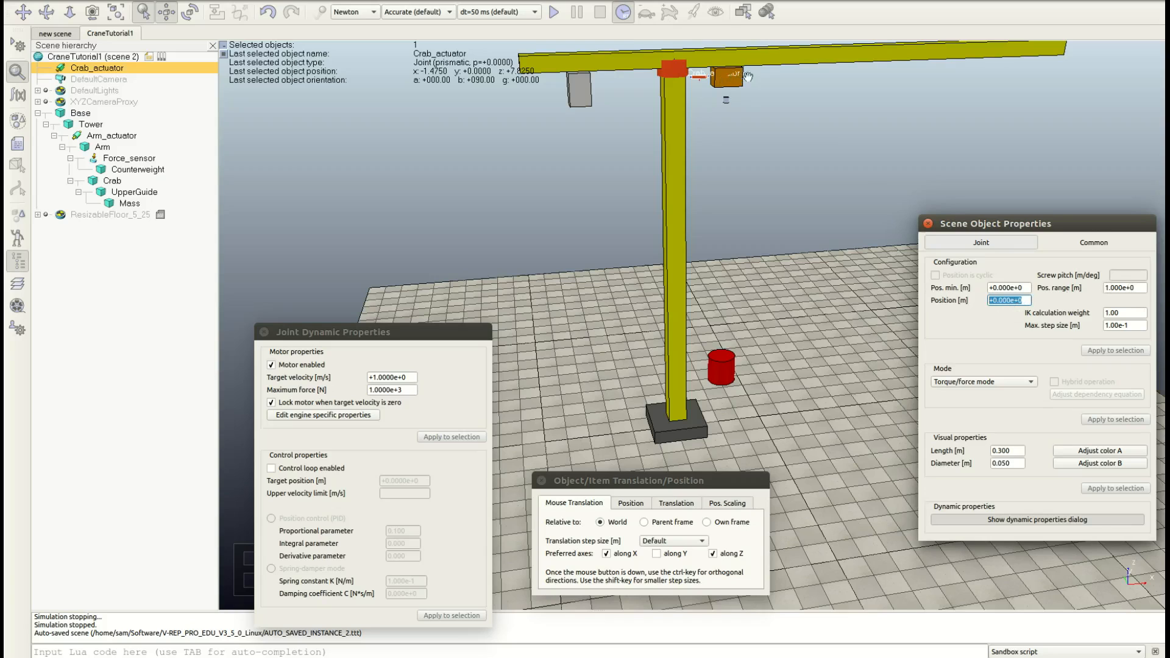
Step: Measure the Crab's available travel by moving it along X to the far end of the arm, and undo the move
left_click(725, 77)
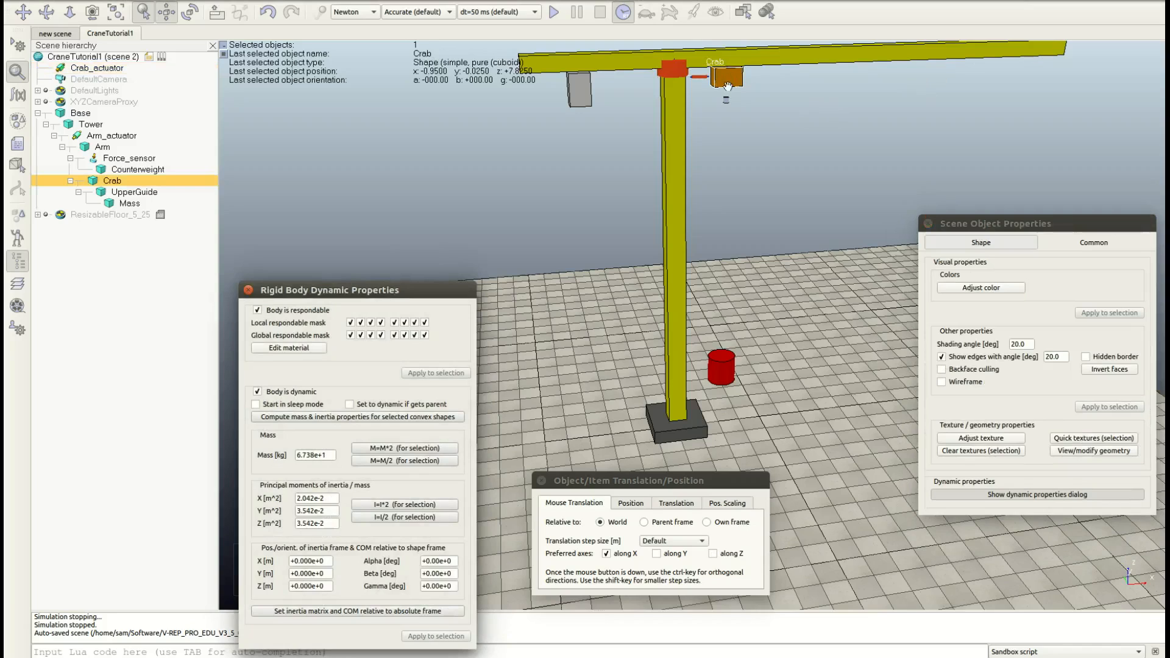
left_click_drag(725, 76, 726, 78)
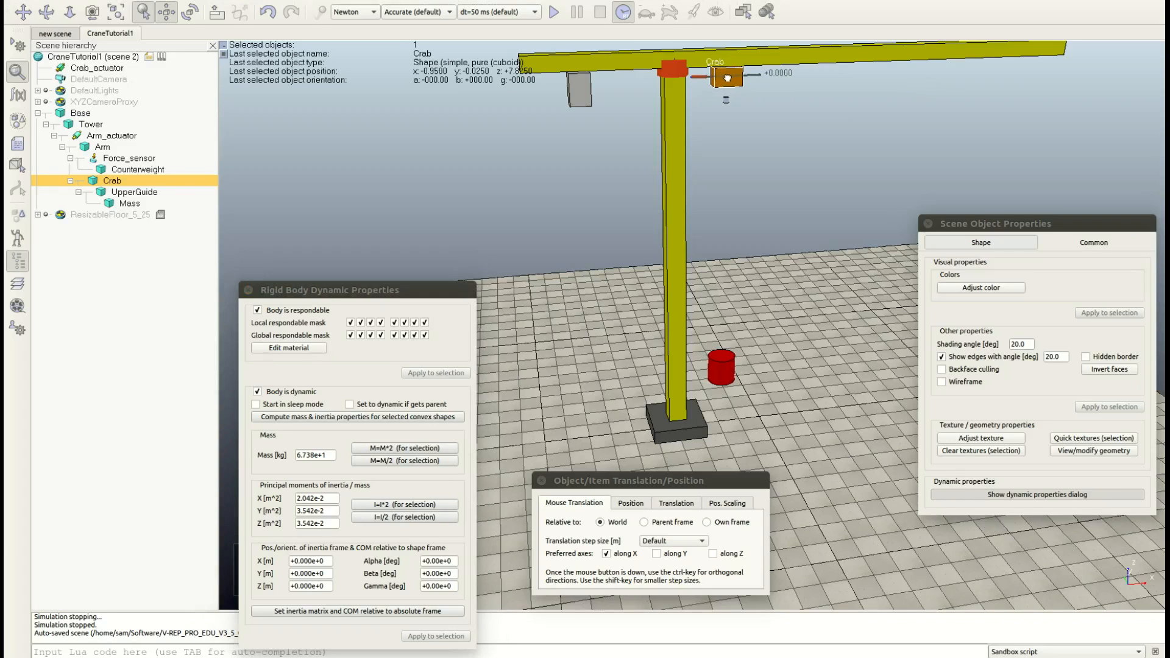
left_click_drag(727, 78, 1031, 65)
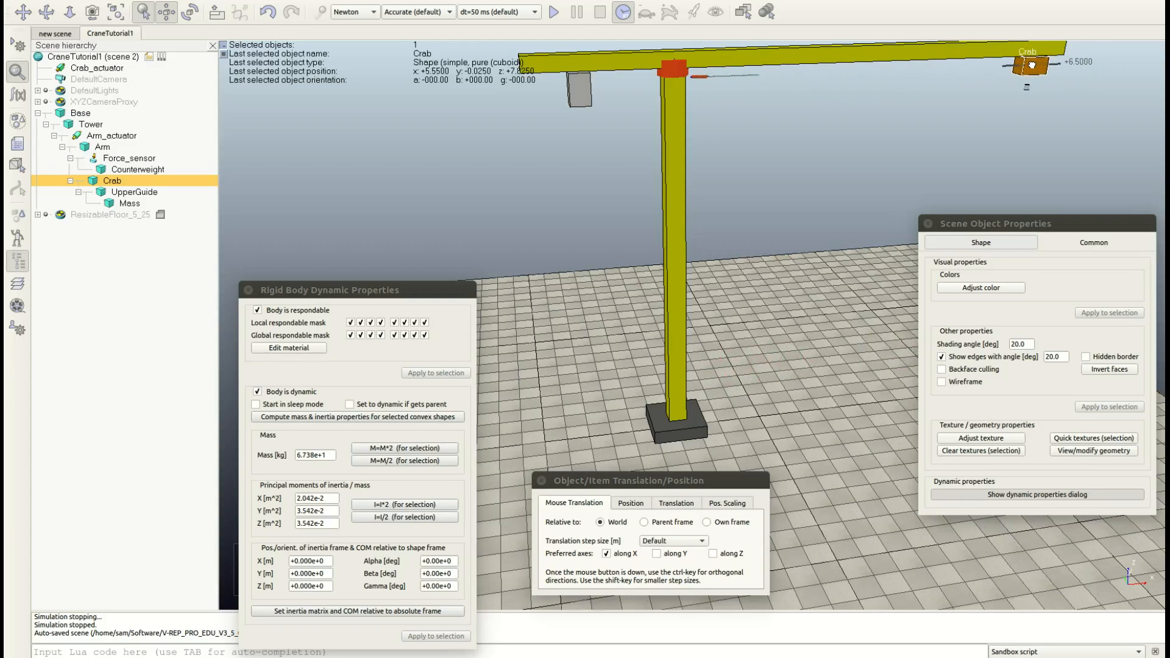
left_click_drag(1031, 64, 1031, 65)
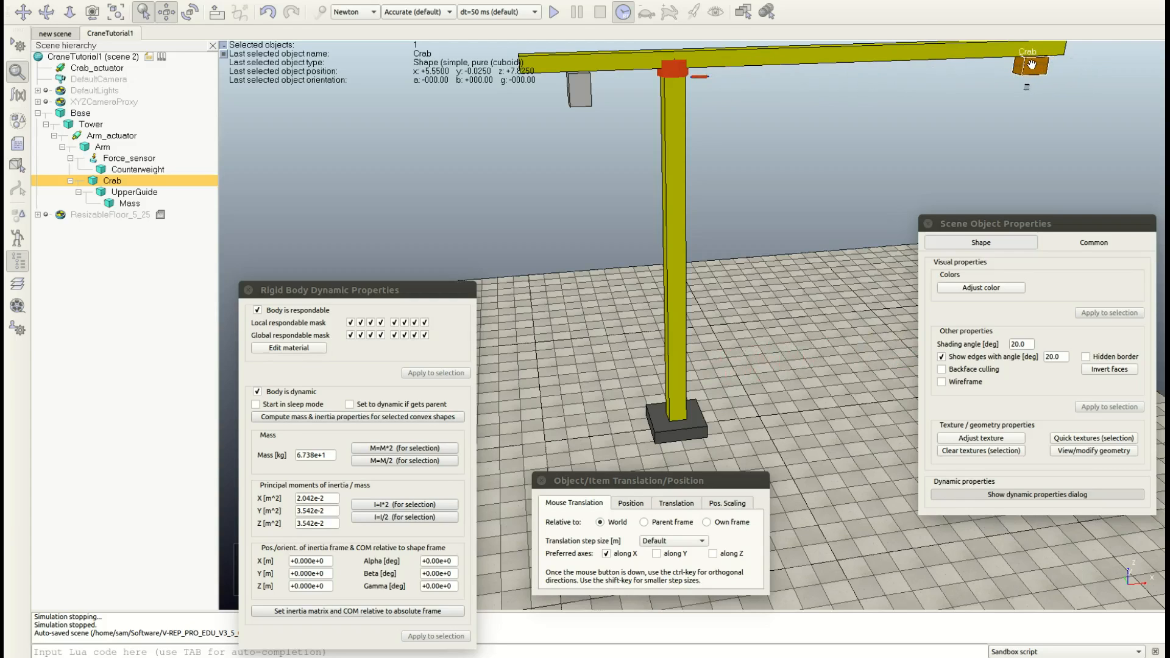
left_click(1036, 114)
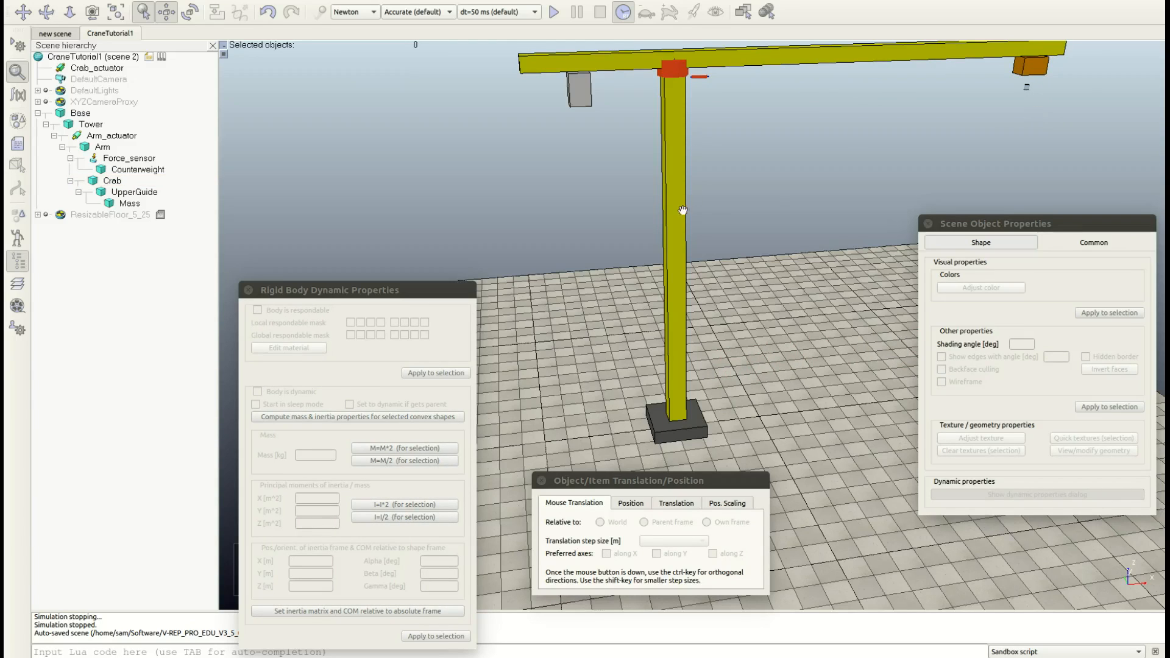
key("ctrl+z")
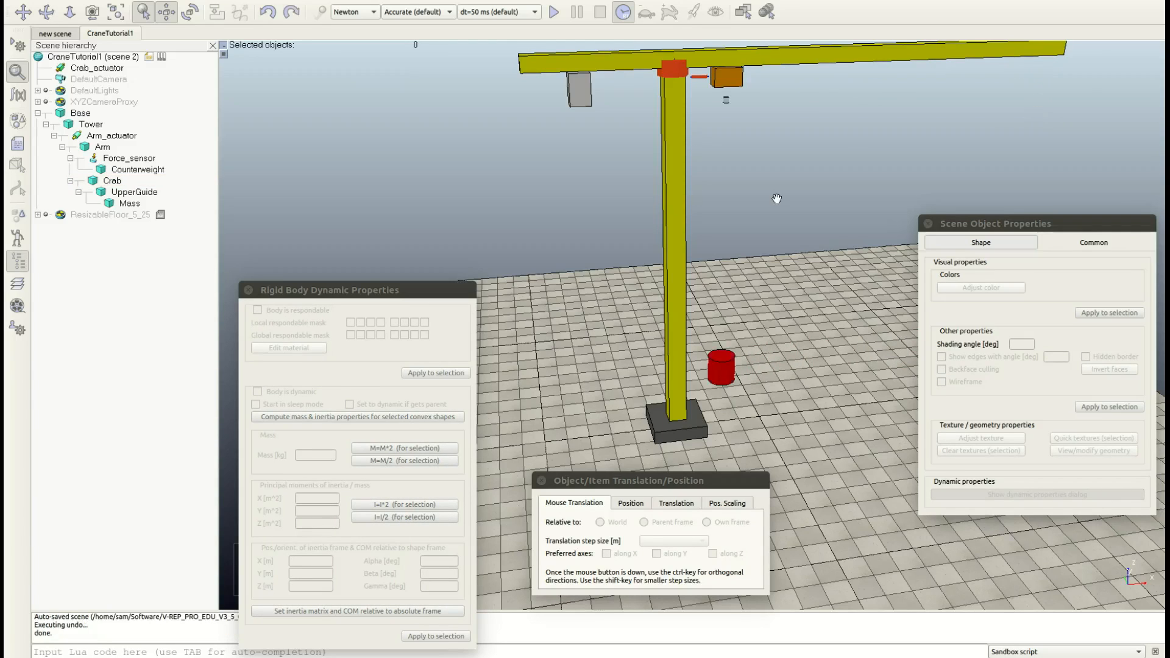
Step: Set Crab_actuator's position range to 6.5 m
left_click(699, 77)
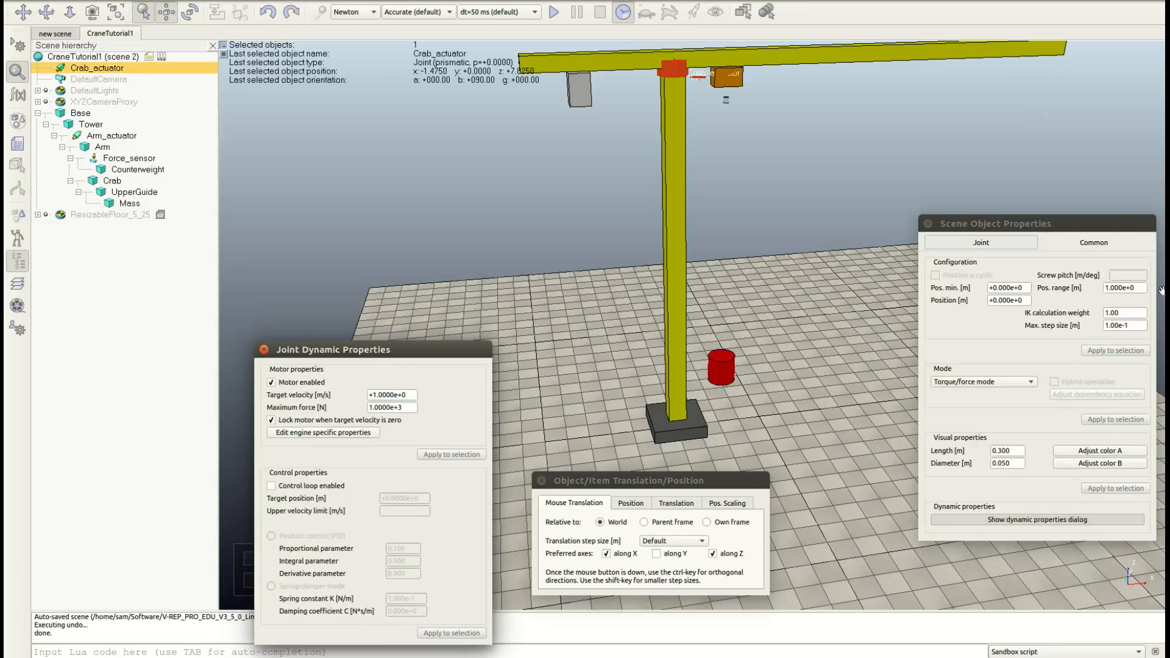
triple_click(1141, 290)
type("6.")
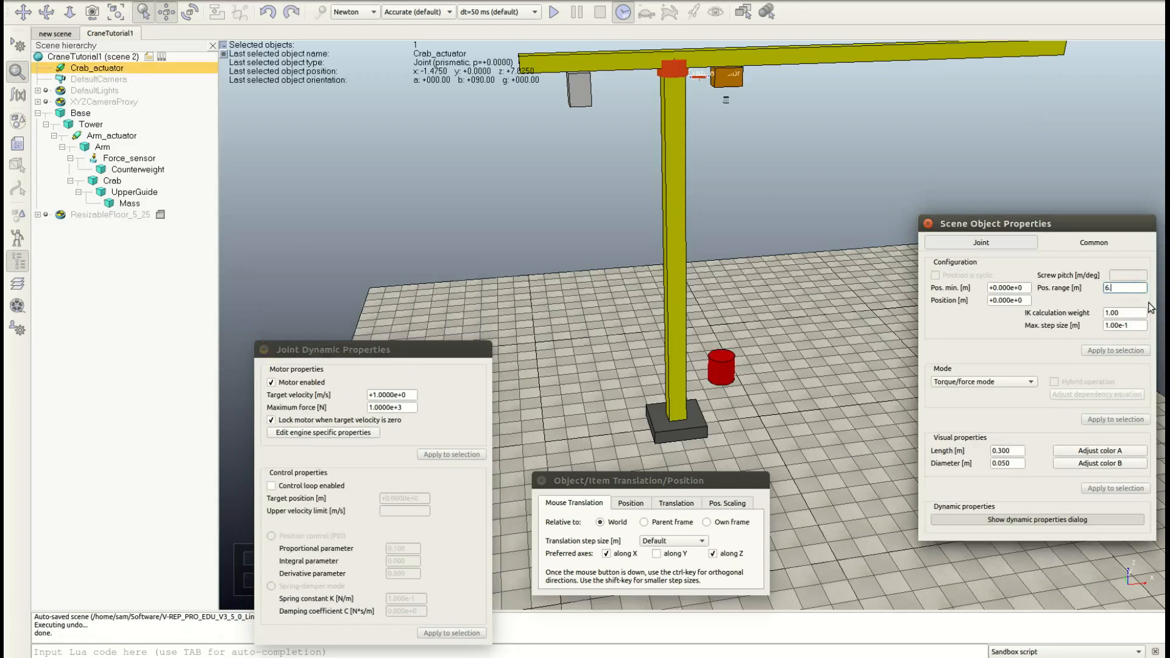
type("5")
key("Return")
Step: Make Crab_actuator a child of the Arm again and place the Crab under Crab_actuator
left_click(554, 11)
left_click(599, 12)
left_click_drag(118, 72, 173, 144)
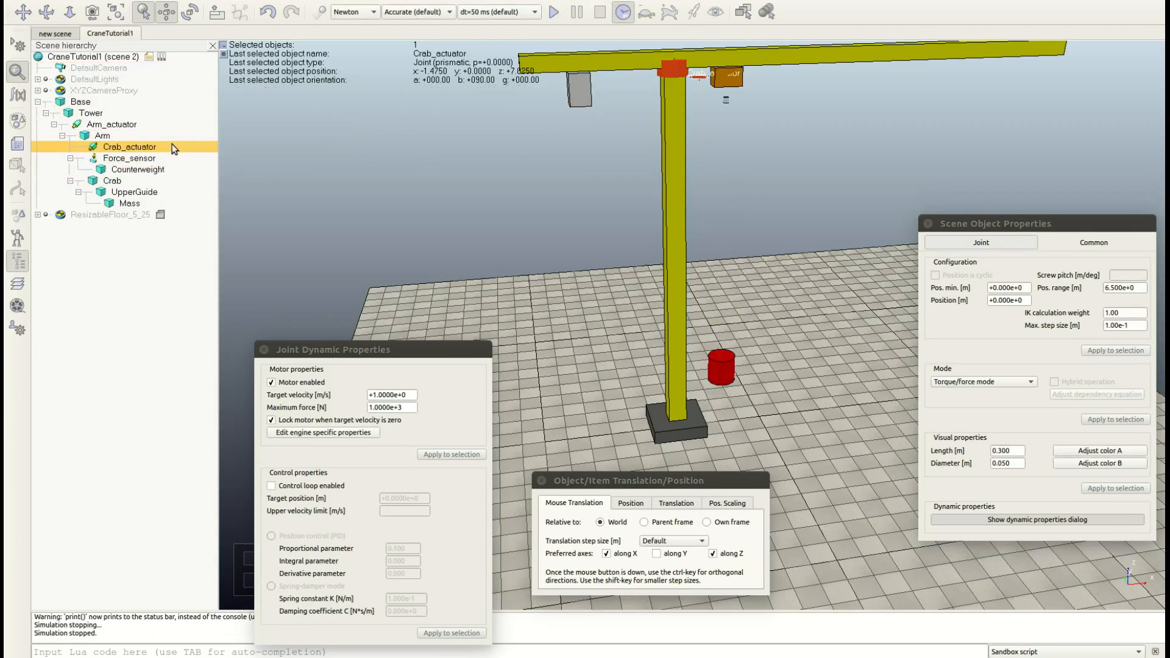
left_click(117, 181)
left_click_drag(117, 181, 128, 150)
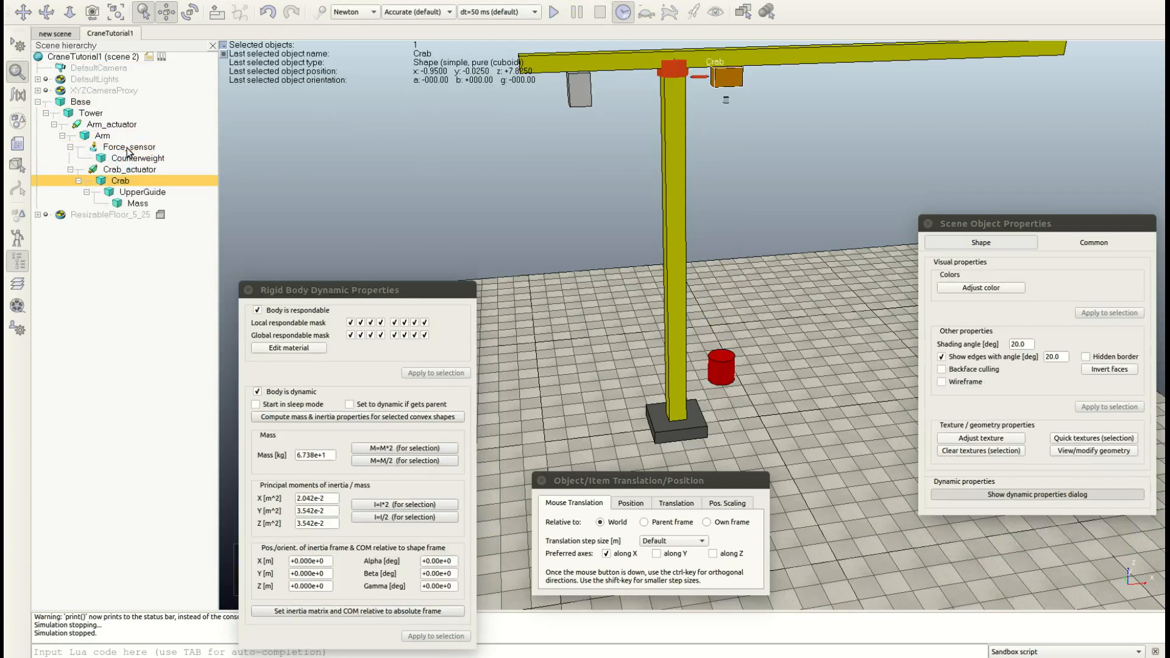
Step: Run the simulation to check the Crab's travel along the arm, stop it, and clear the selection
left_click(536, 13)
left_click(552, 15)
left_click(553, 15)
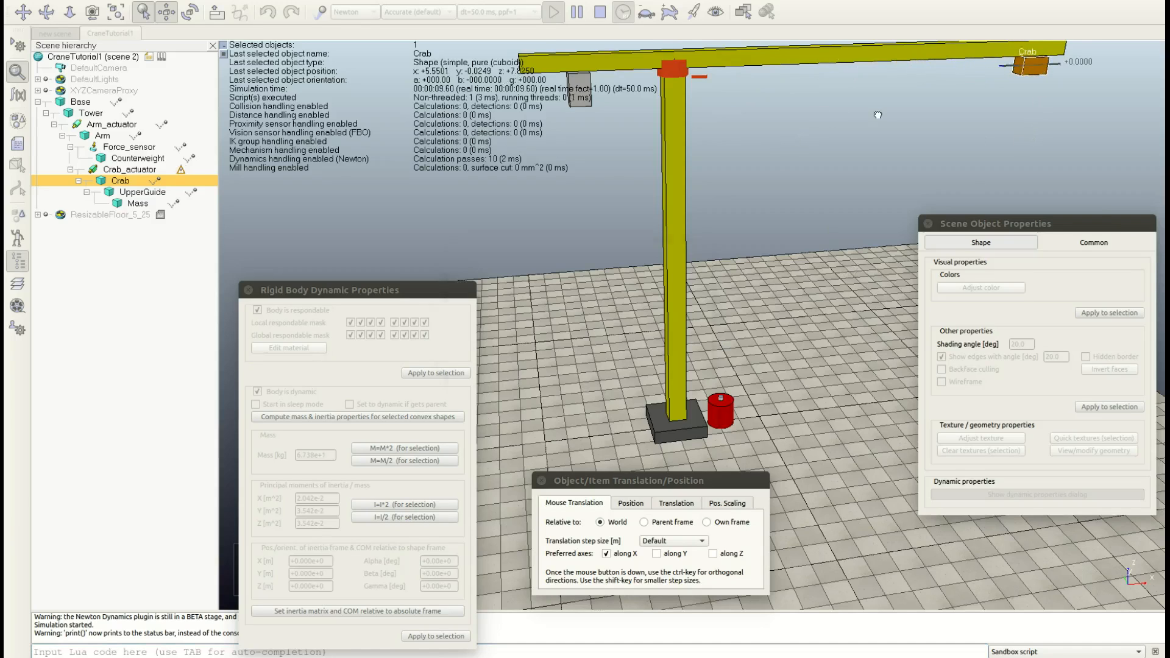
left_click(663, 343)
left_click(600, 11)
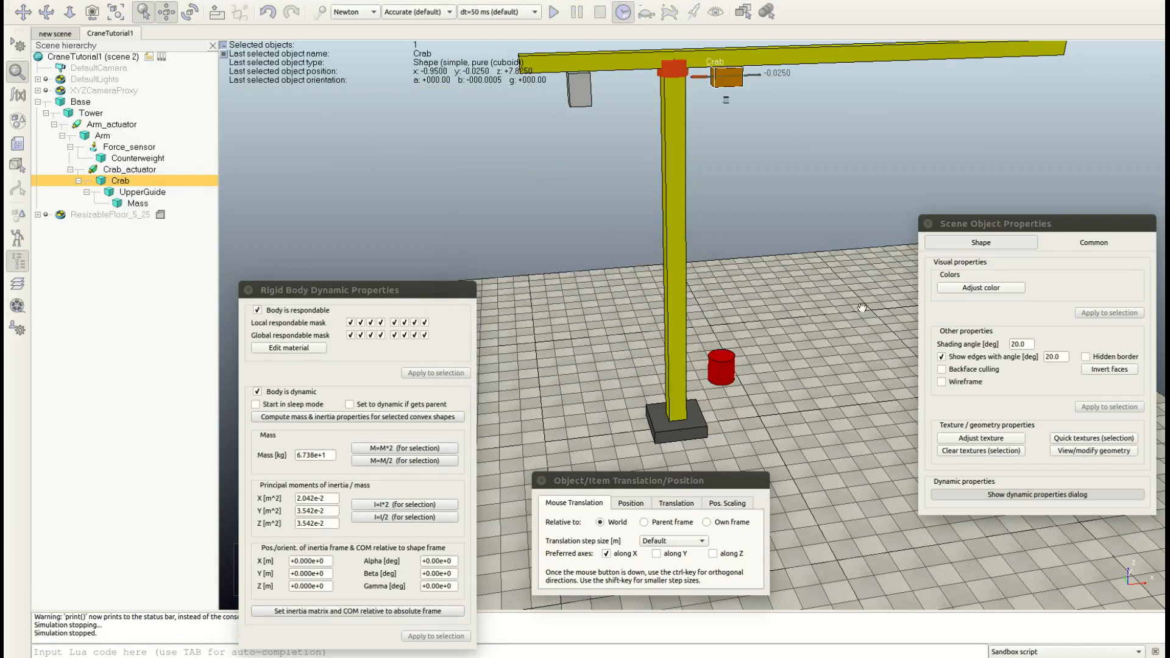
left_click(806, 183)
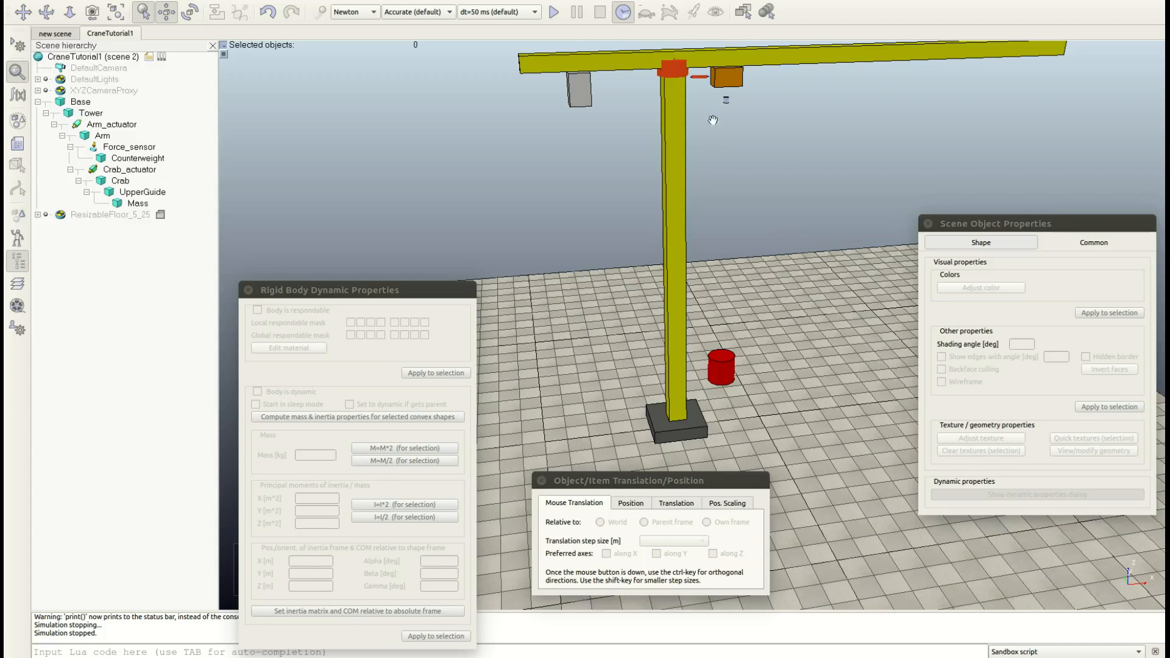
Step: Add a new prismatic joint to the scene with no other object selected
left_click(700, 76)
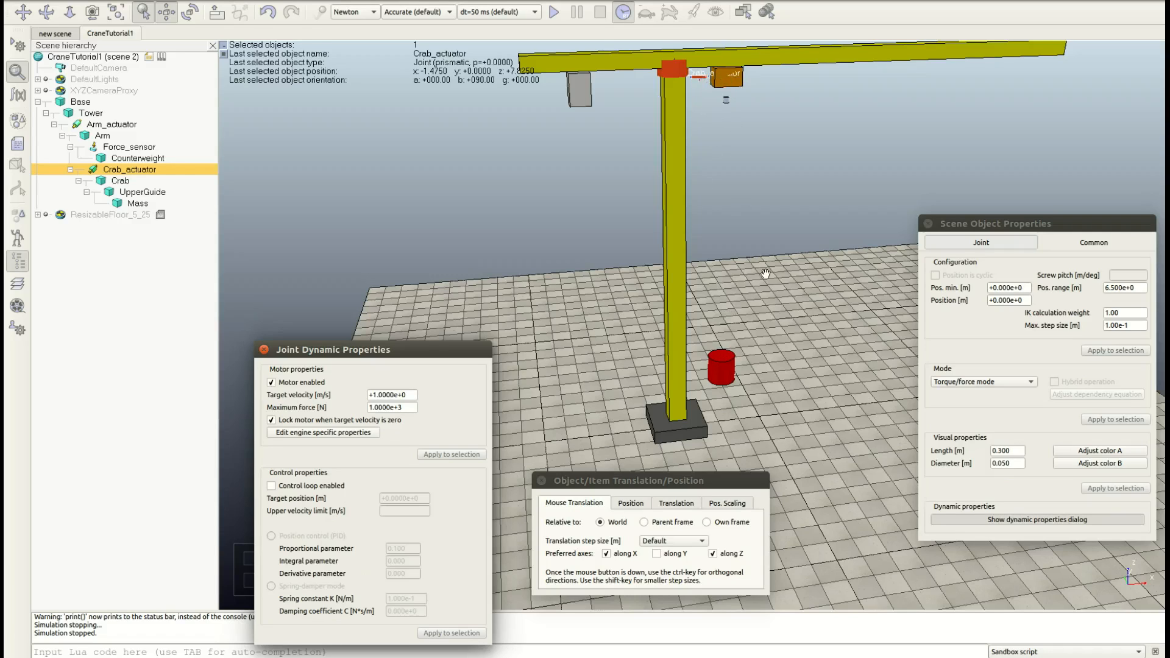
left_click(577, 284)
right_click(543, 284)
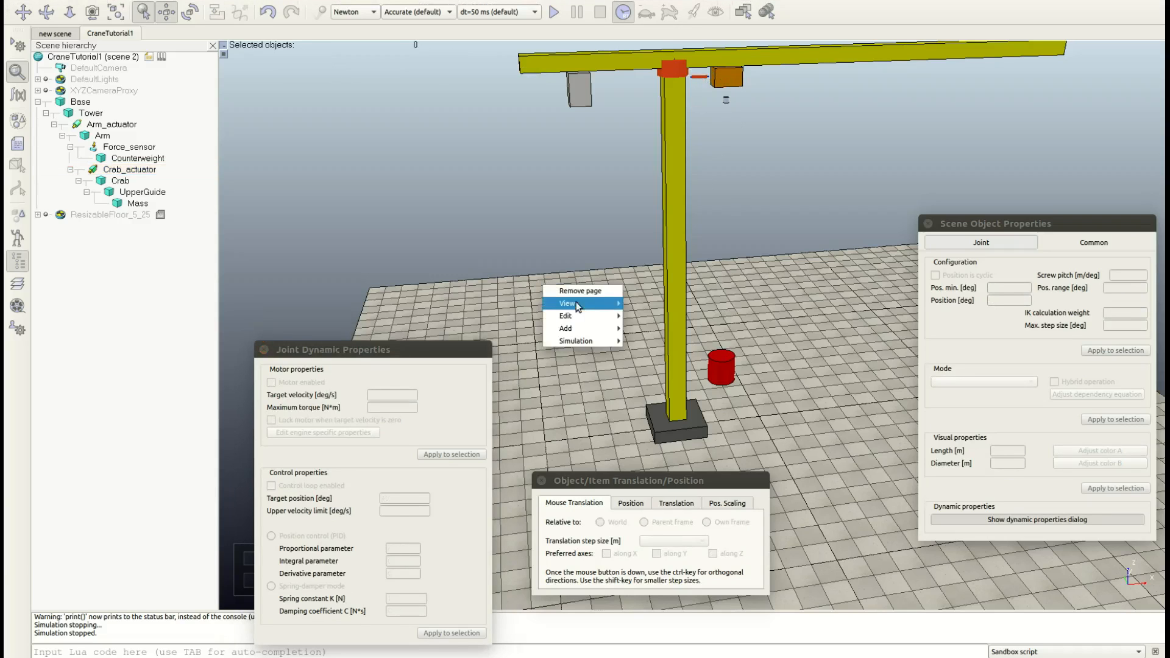
mouse_move(590, 307)
mouse_move(588, 328)
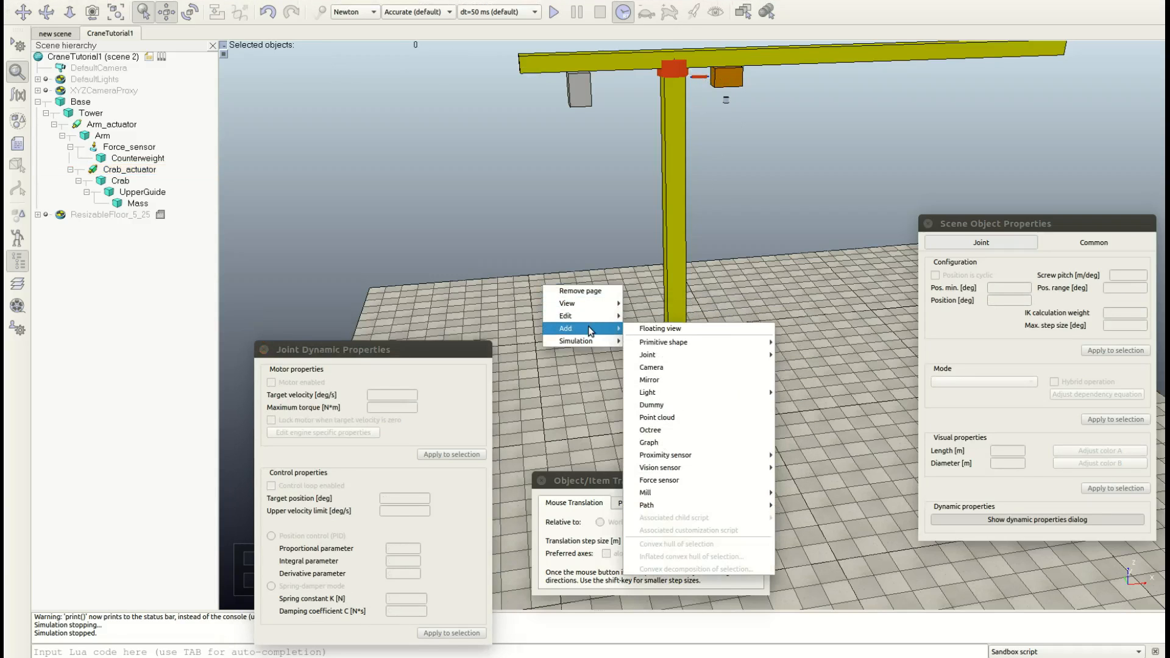
mouse_move(713, 355)
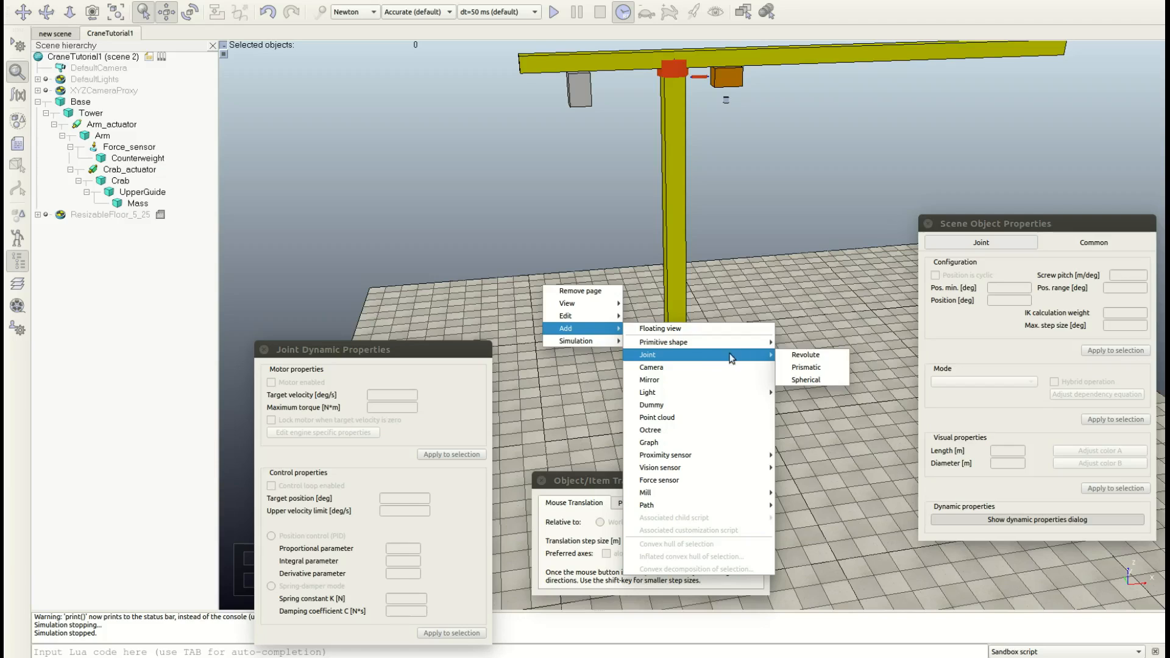
left_click(802, 365)
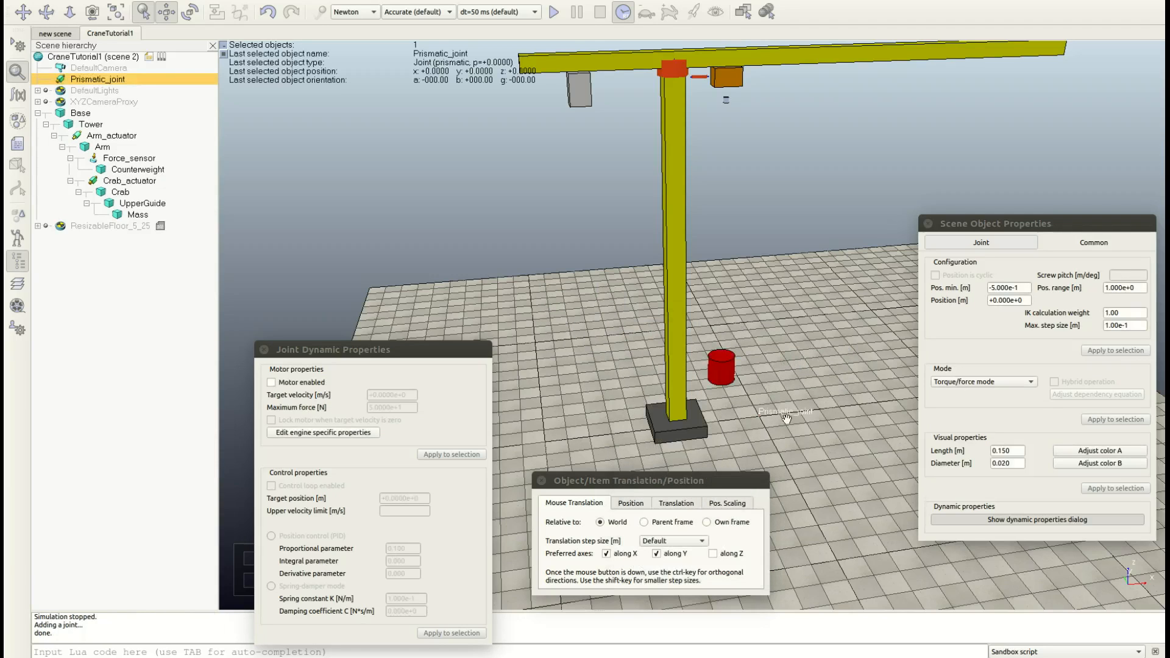
Step: Rename the new prismatic joint as Hoist_actuator
double_click(118, 79)
key("BackSpace")
key("BackSpace")
key("BackSpace")
key("BackSpace")
key("BackSpace")
key("BackSpace")
key("BackSpace")
key("BackSpace")
key("BackSpace")
key("BackSpace")
key("BackSpace")
key("BackSpace")
key("BackSpace")
key("BackSpace")
type("Hoist_actuator")
key("Return")
Step: Set Hoist_actuator's visual length to 0.5 m and its diameter to 0.050 m
double_click(1022, 450)
type("0.5")
key("Tab")
type("0.050")
key("Return")
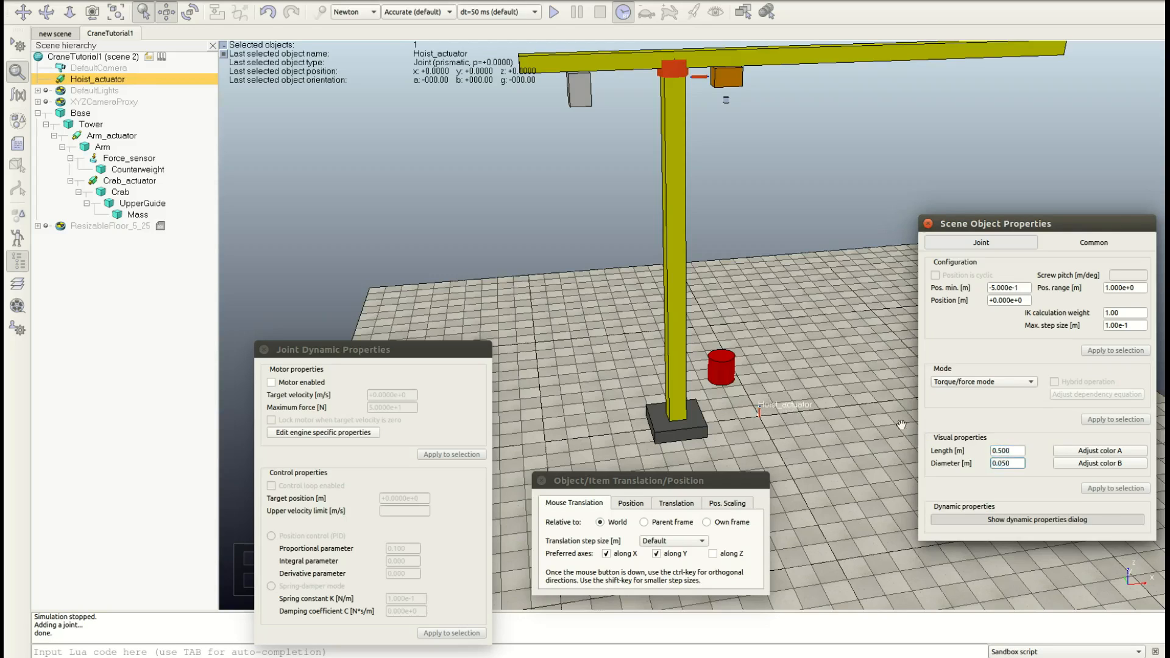
Step: Move Hoist_actuator along the world X and Z axes to about x = -0.925 m, z = 4.8 m
left_click(672, 561)
left_click(738, 554)
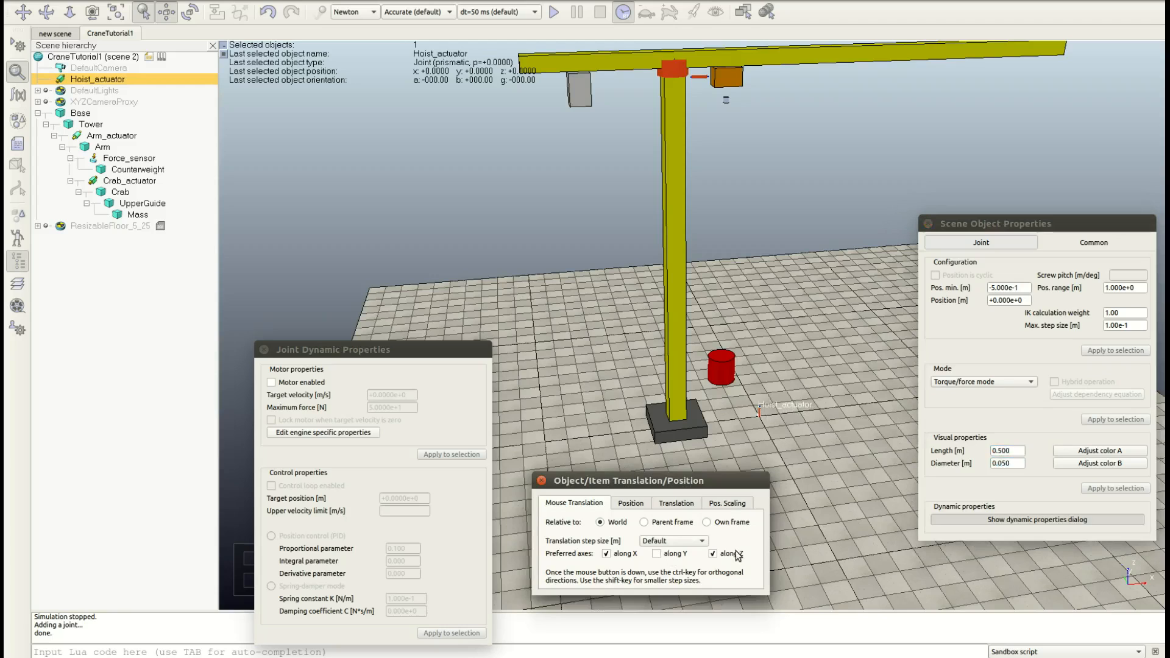
left_click_drag(783, 413, 750, 221)
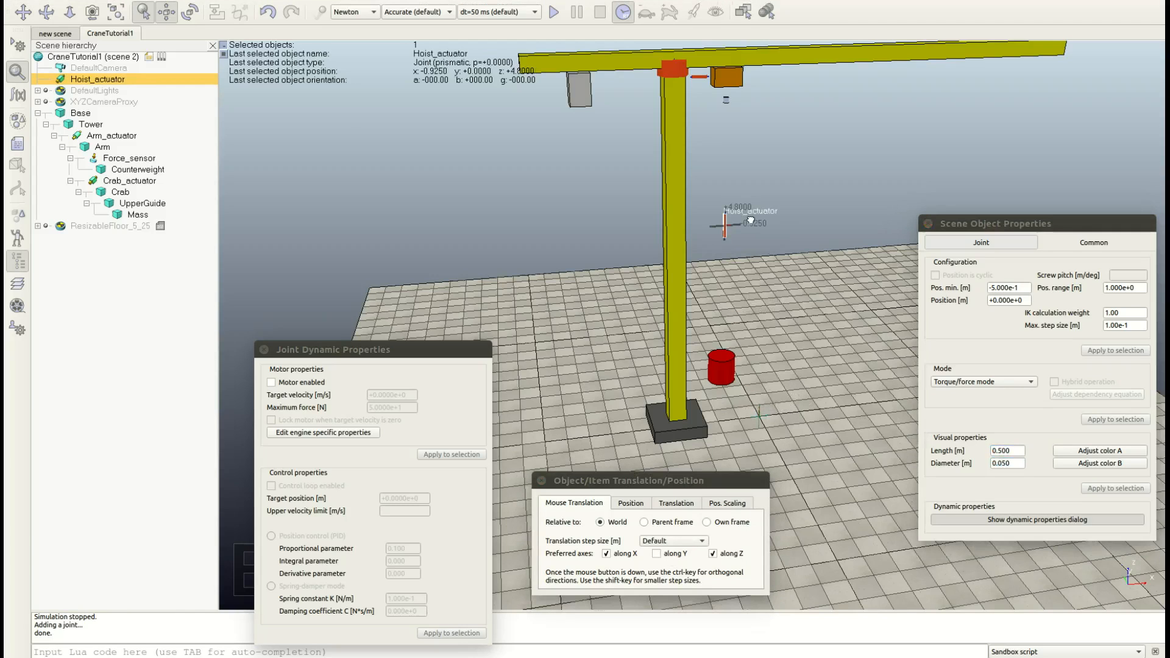
left_click(794, 170)
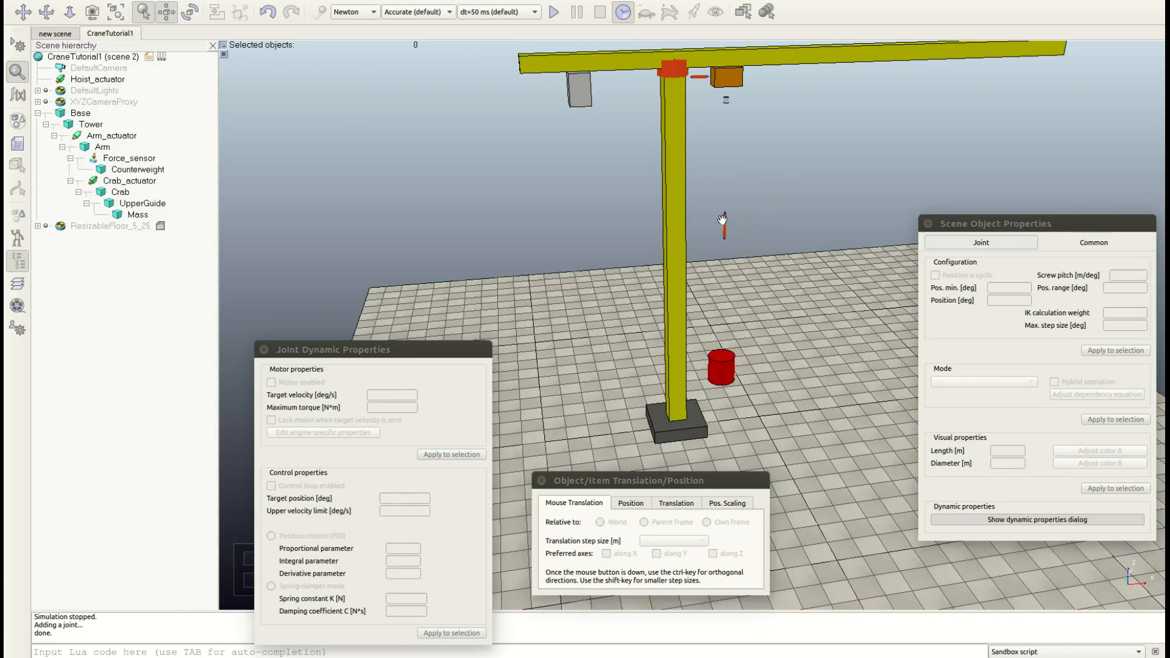
Step: Raise Hoist_actuator to just below the UpperGuide, at about x = -0.95 m, and clear the selection
left_click(723, 220)
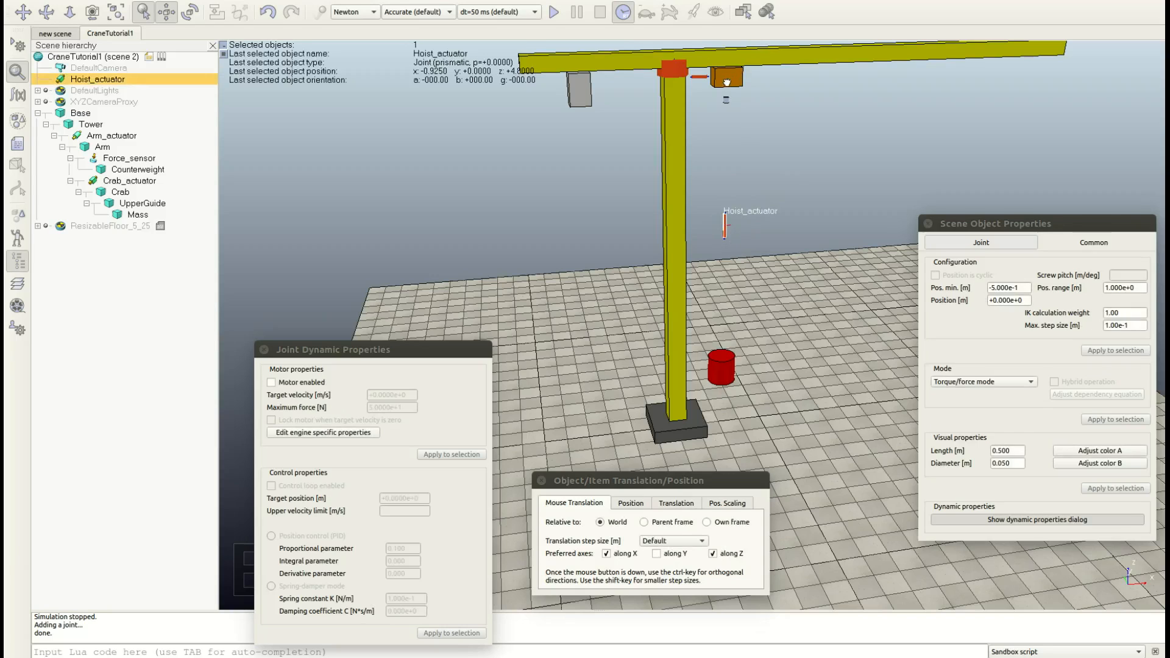
left_click(727, 83, "ctrl")
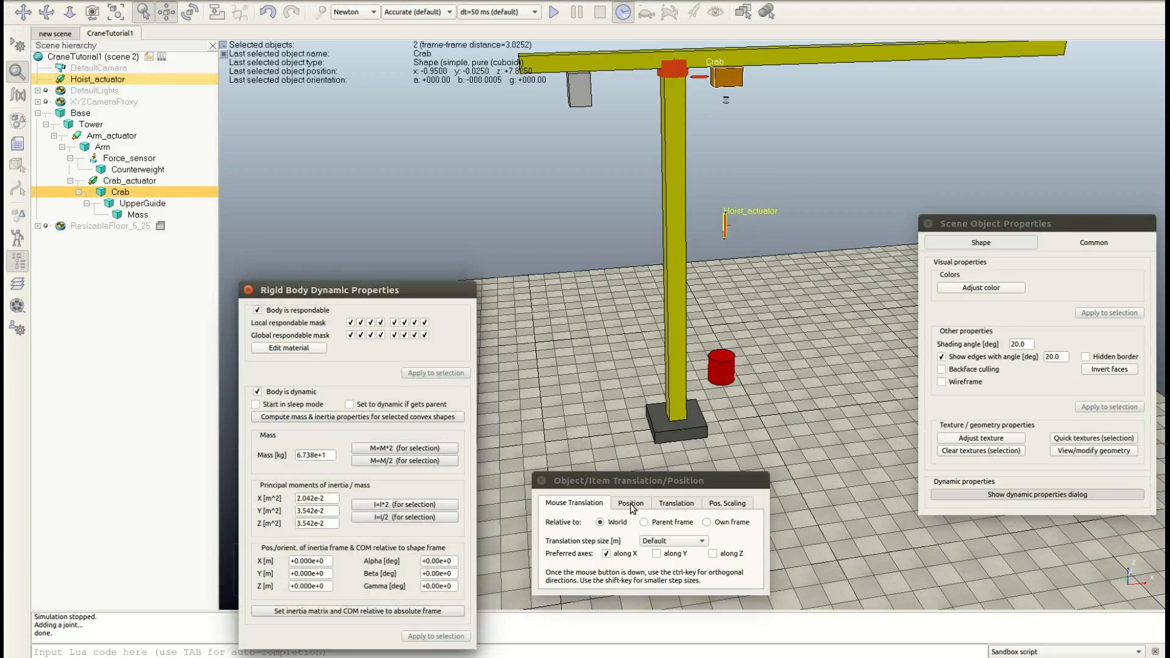
left_click(724, 229)
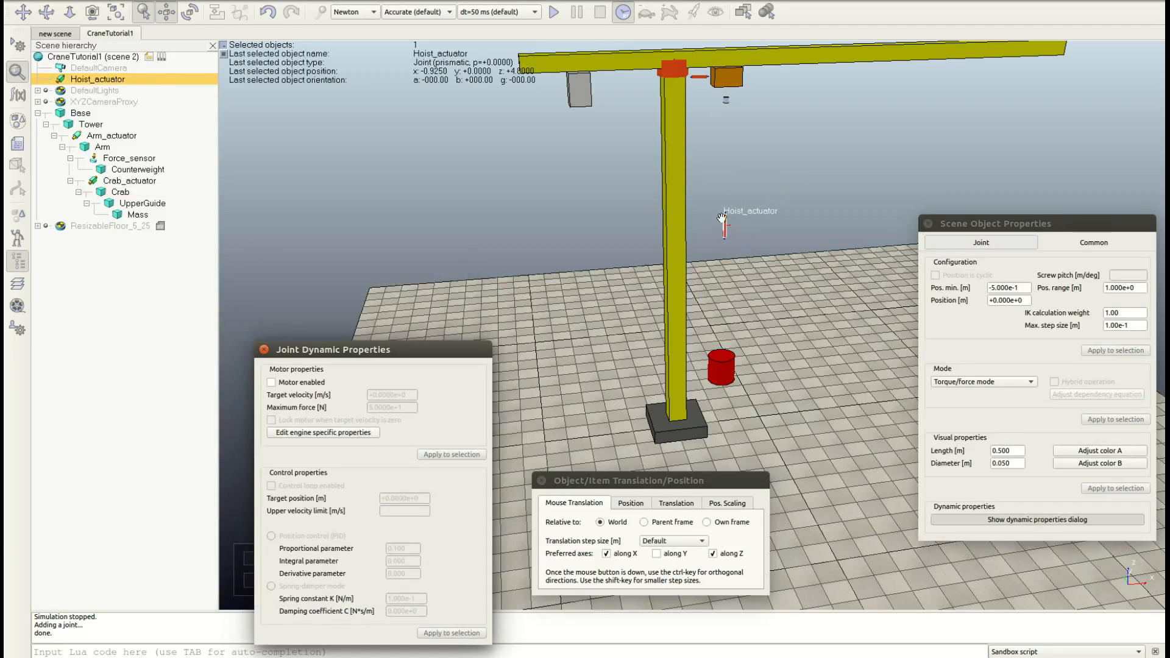
left_click_drag(721, 217, 729, 190)
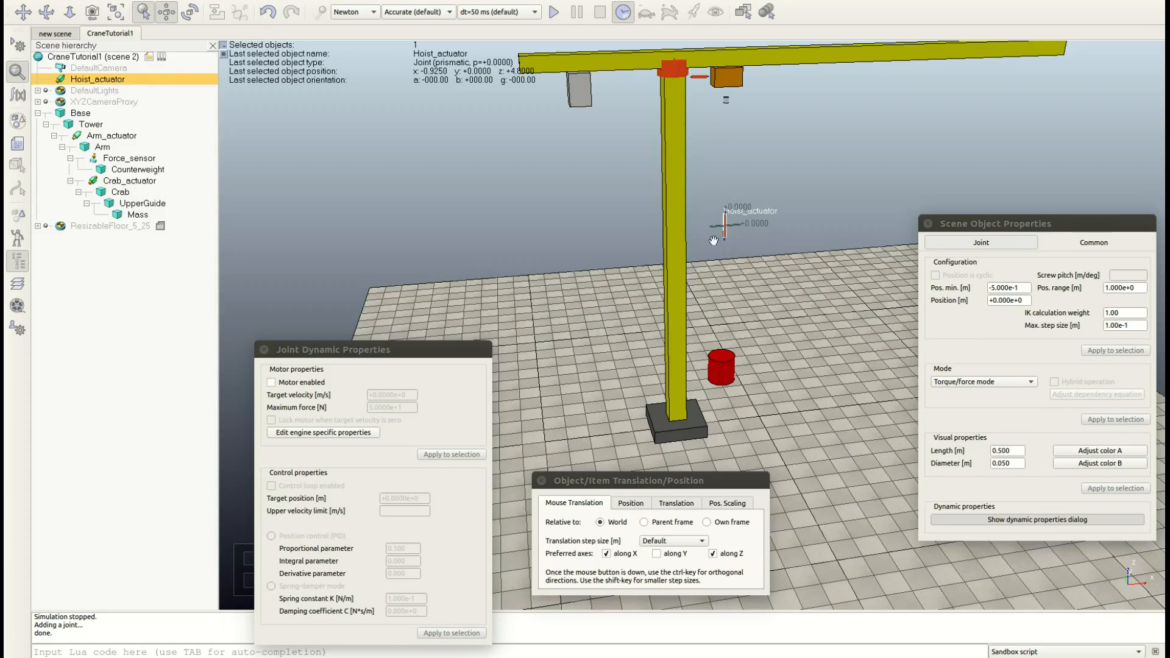
left_click(762, 348)
left_click(722, 226)
left_click_drag(722, 226, 725, 126)
left_click(759, 335)
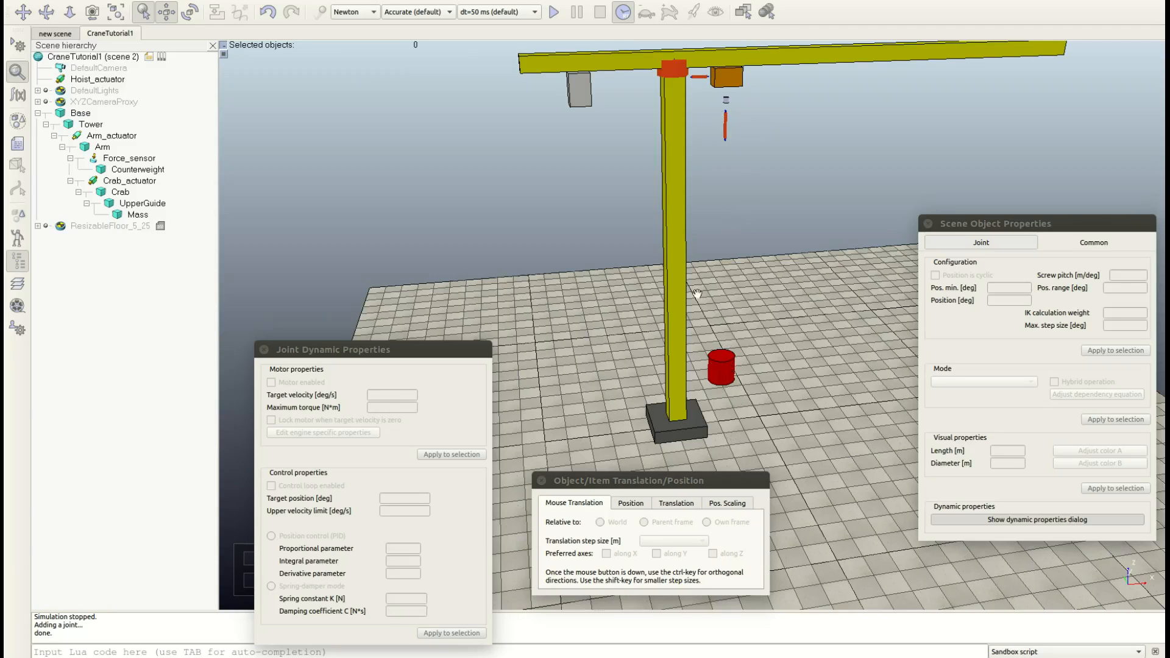
Step: Raise the Mass along Z up to Hoist_actuator to measure its travel distance, and undo the move
left_click(728, 373)
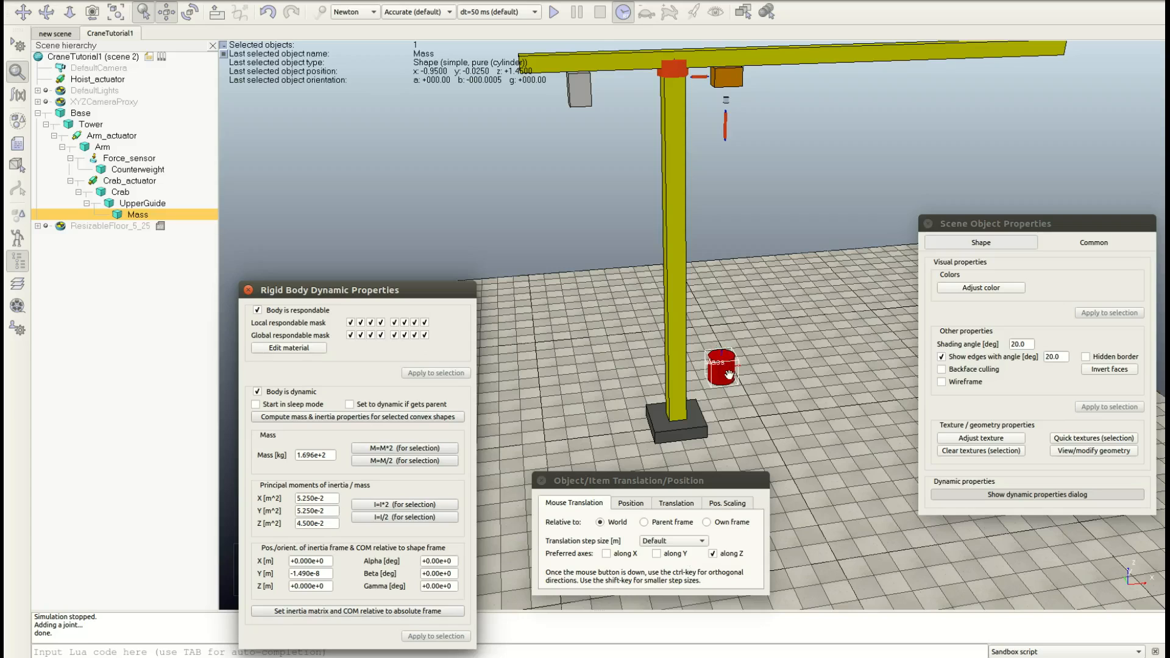
left_click_drag(729, 373, 740, 143)
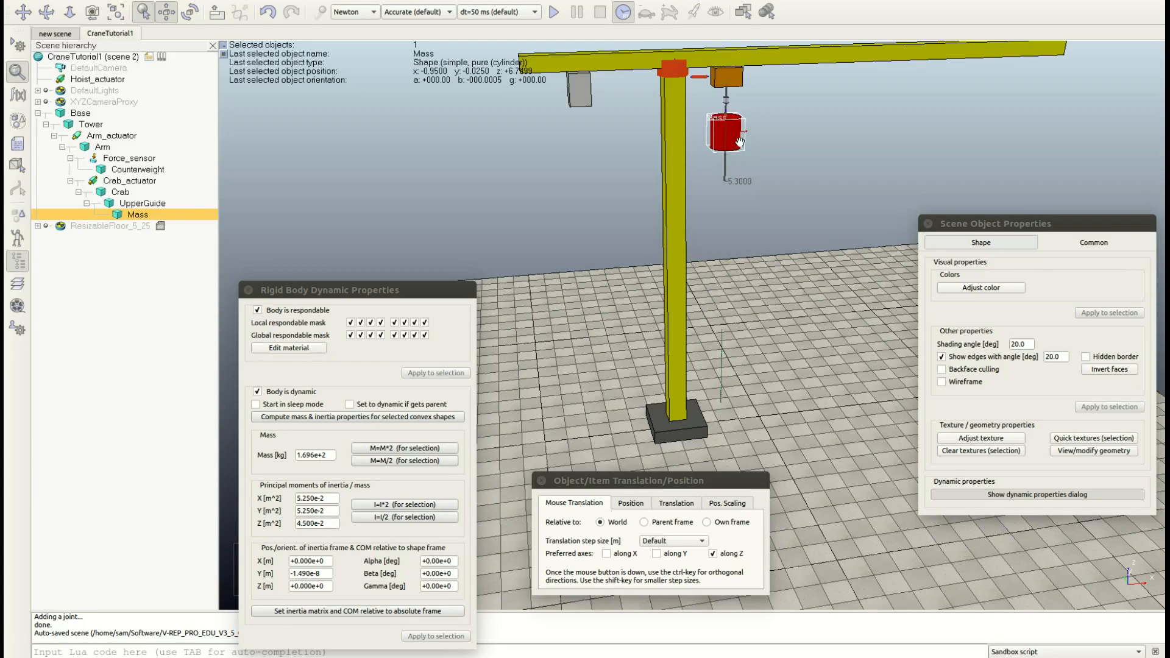
left_click(778, 149)
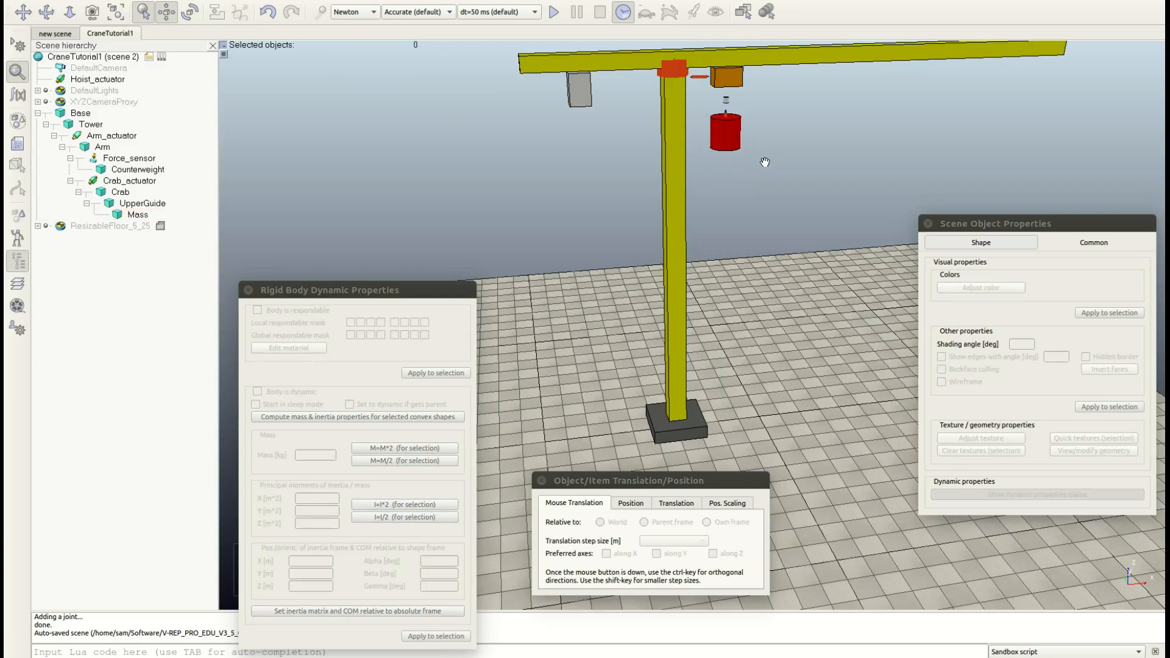
key("ctrl+z")
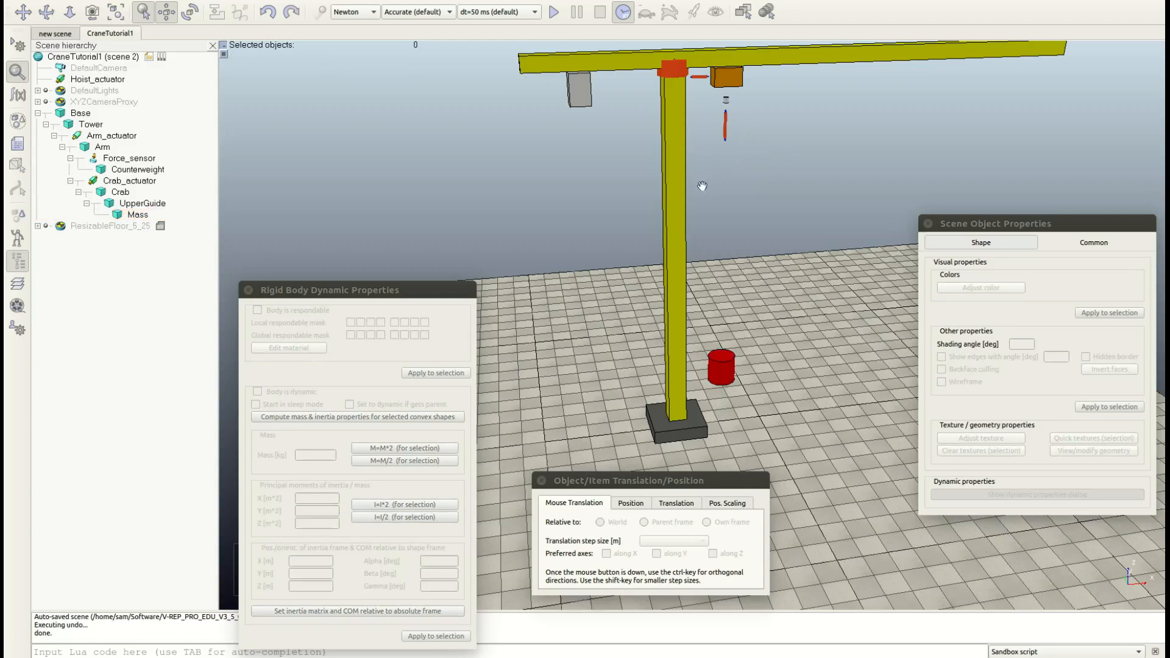
Step: Set Hoist_actuator's minimum position and current position to -5.3 m and its position range to 5.3 m
left_click(725, 127)
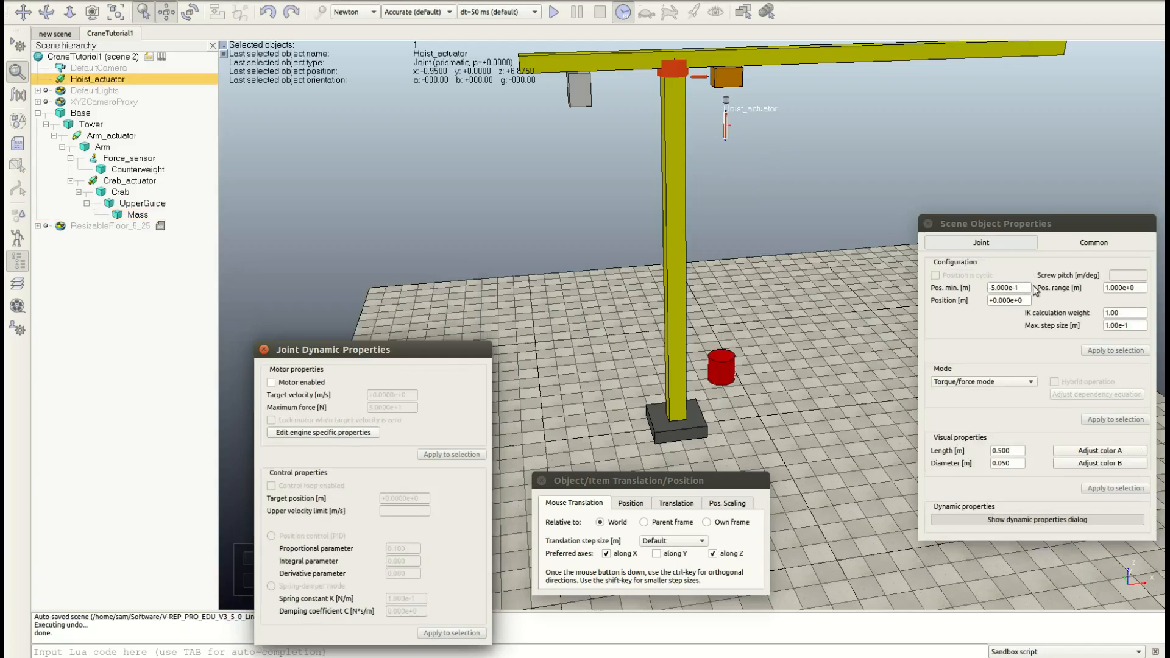
left_click_drag(1040, 288, 987, 288)
type("-5.3")
key("Return")
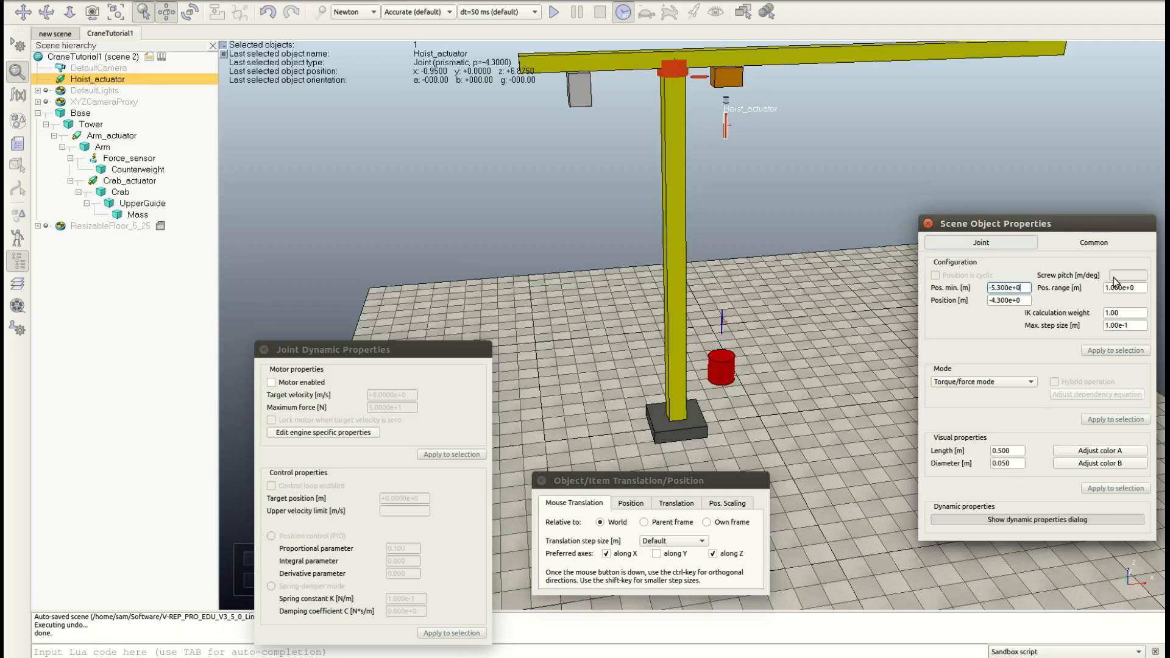
left_click_drag(1029, 300, 975, 301)
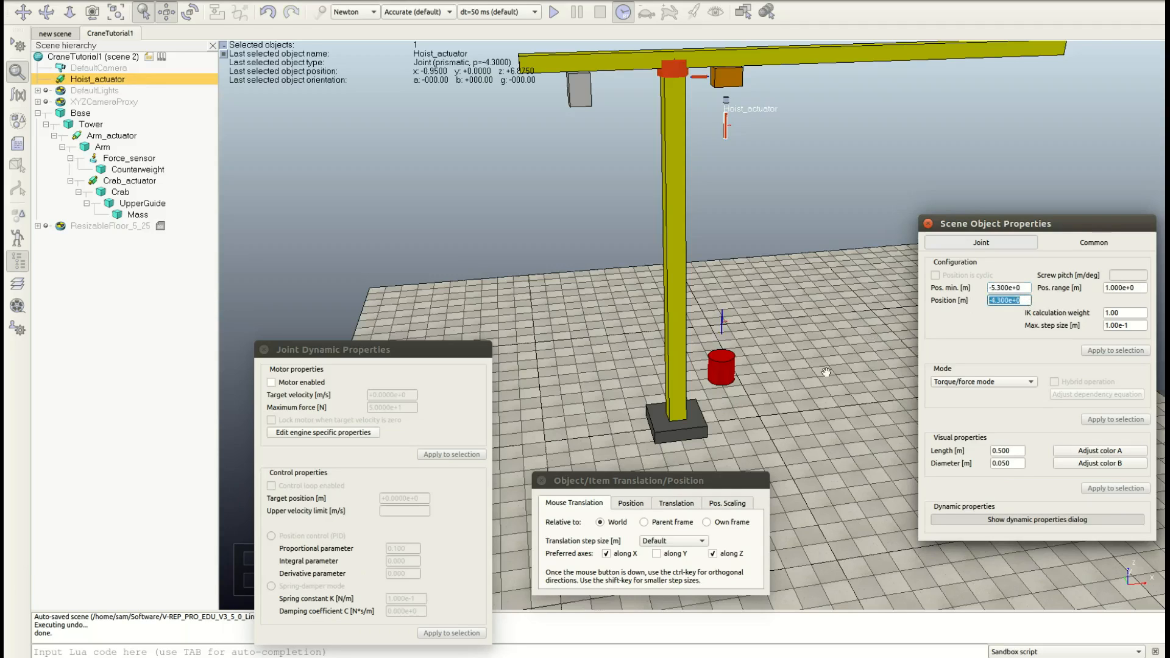
type("-5.3")
key("Return")
triple_click(1144, 287)
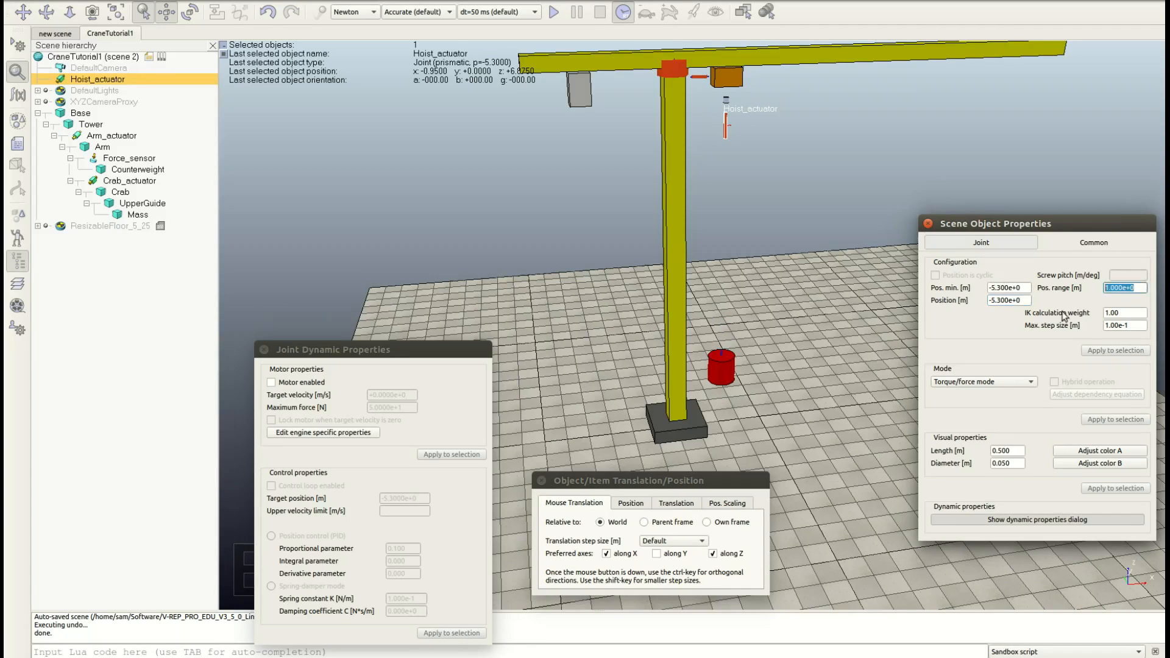
type("5.3")
key("Return")
left_click(847, 274)
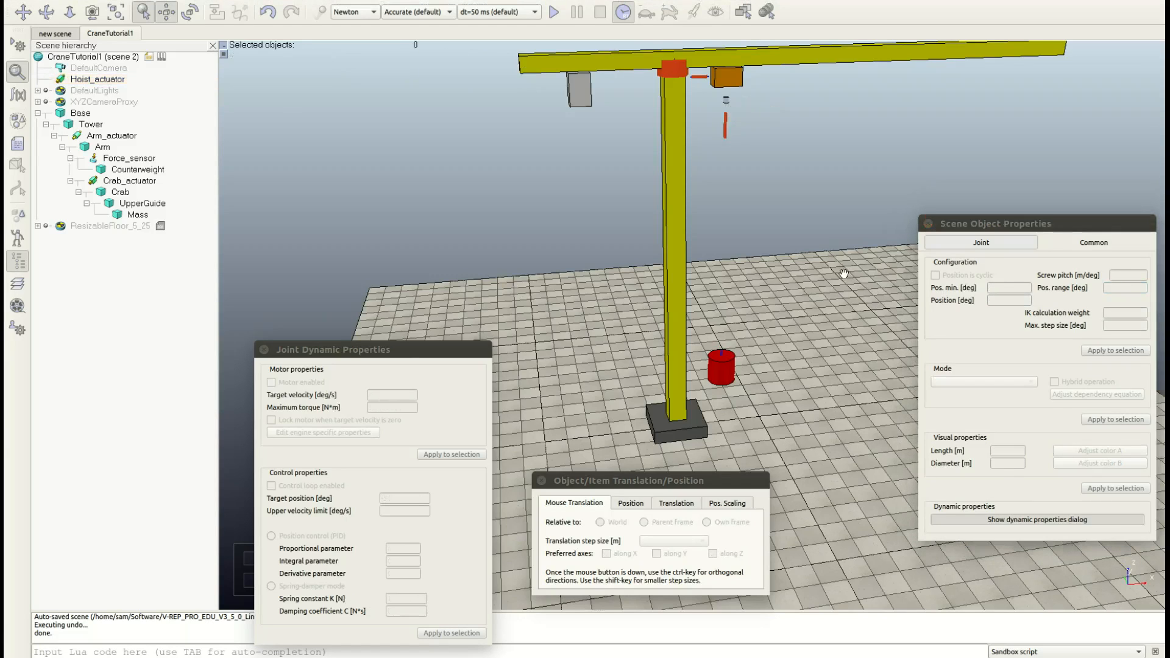
Step: Make Hoist_actuator a child of Crab and Mass a child of Hoist_actuator in the scene hierarchy
left_click(90, 79)
left_click_drag(90, 78, 160, 191)
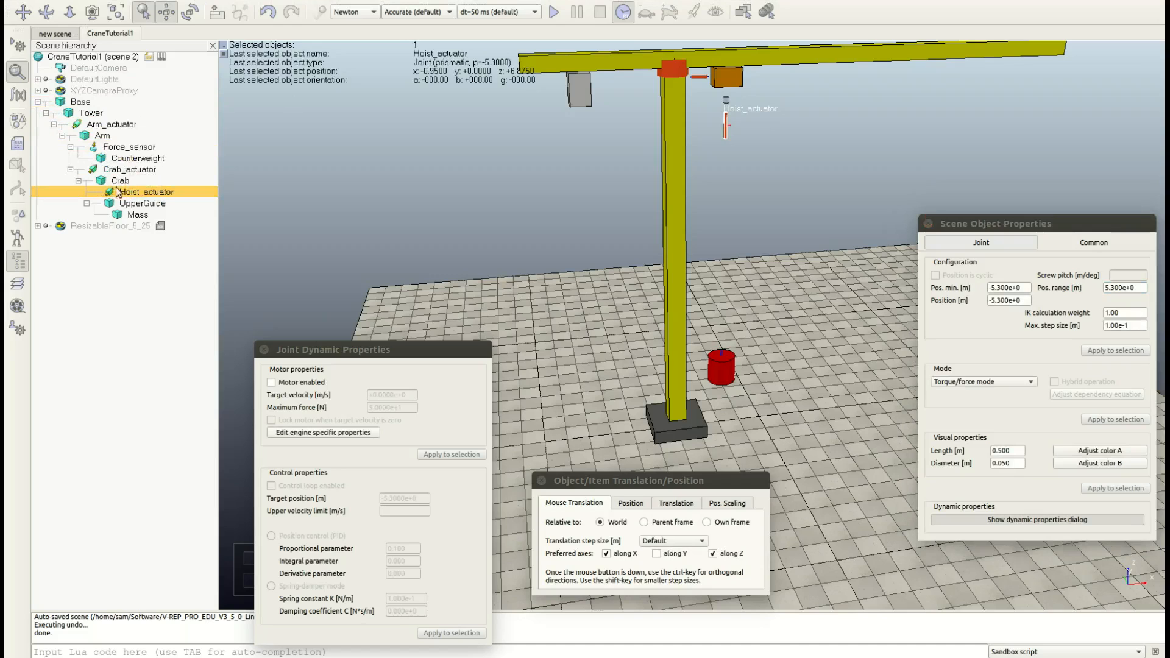
left_click(136, 214)
left_click_drag(137, 215, 136, 193)
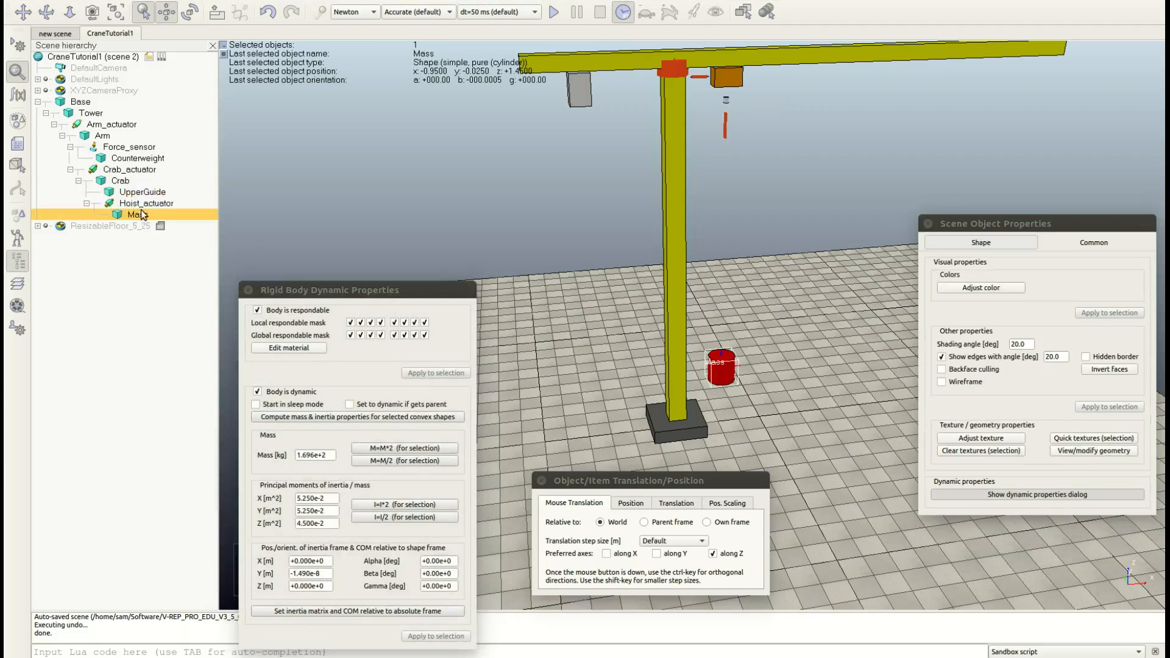
Step: Run the simulation to check how the Crab, UpperGuide, hoist joint and Mass move together, and stop it
left_click(554, 12)
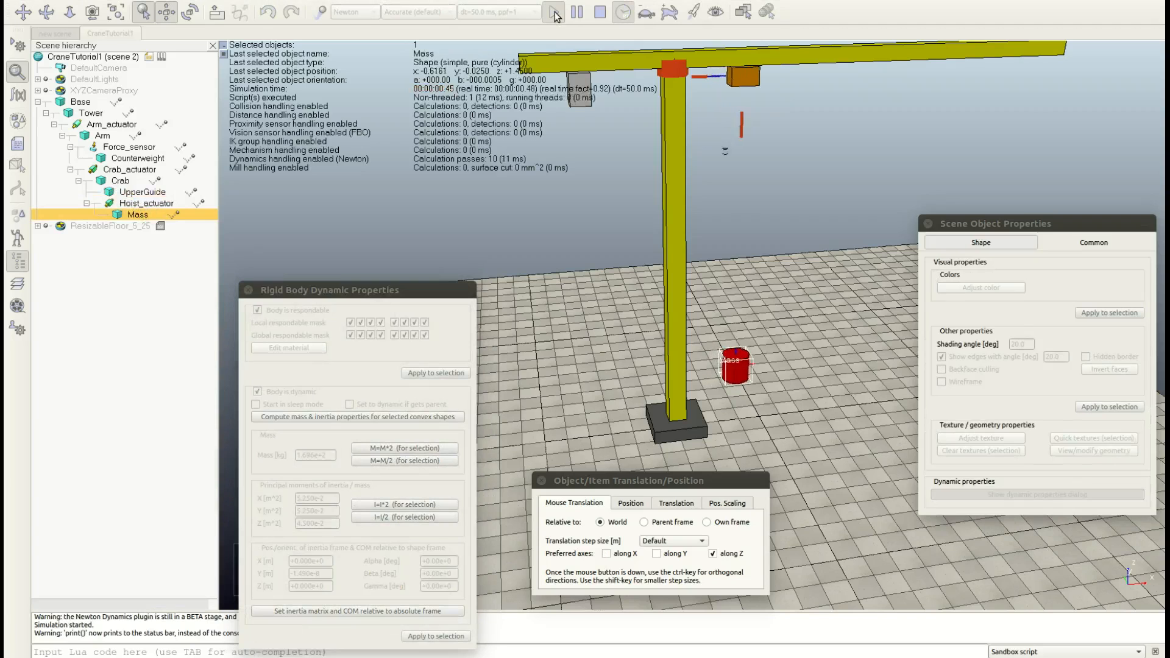
left_click_drag(1011, 222, 1001, 376)
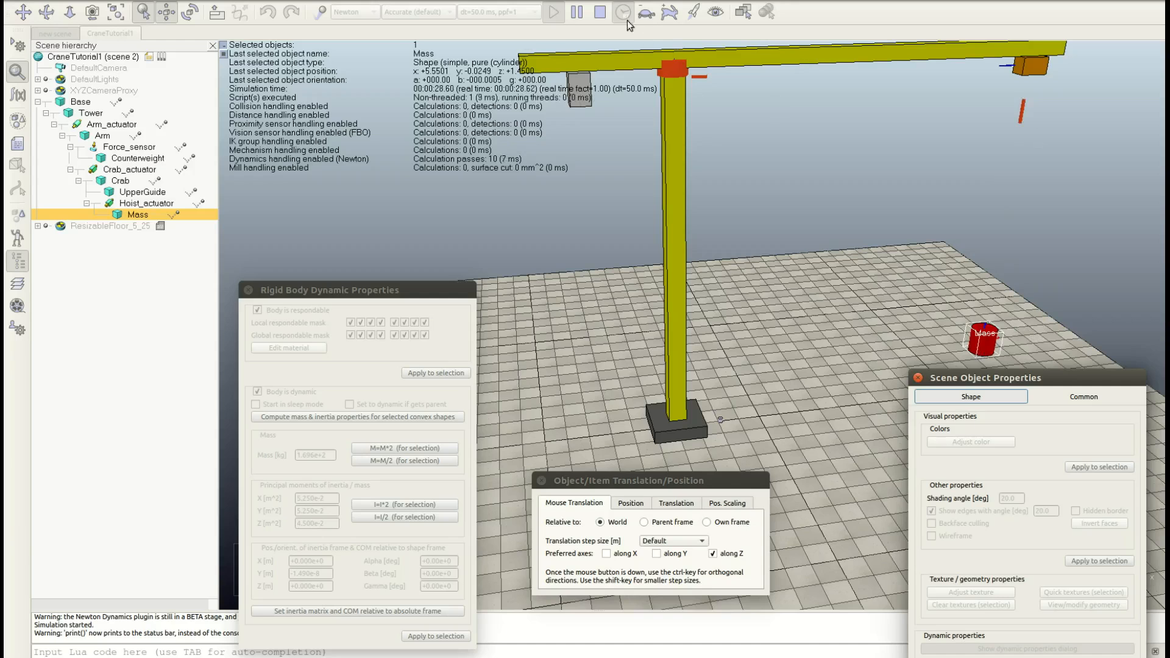
left_click(601, 13)
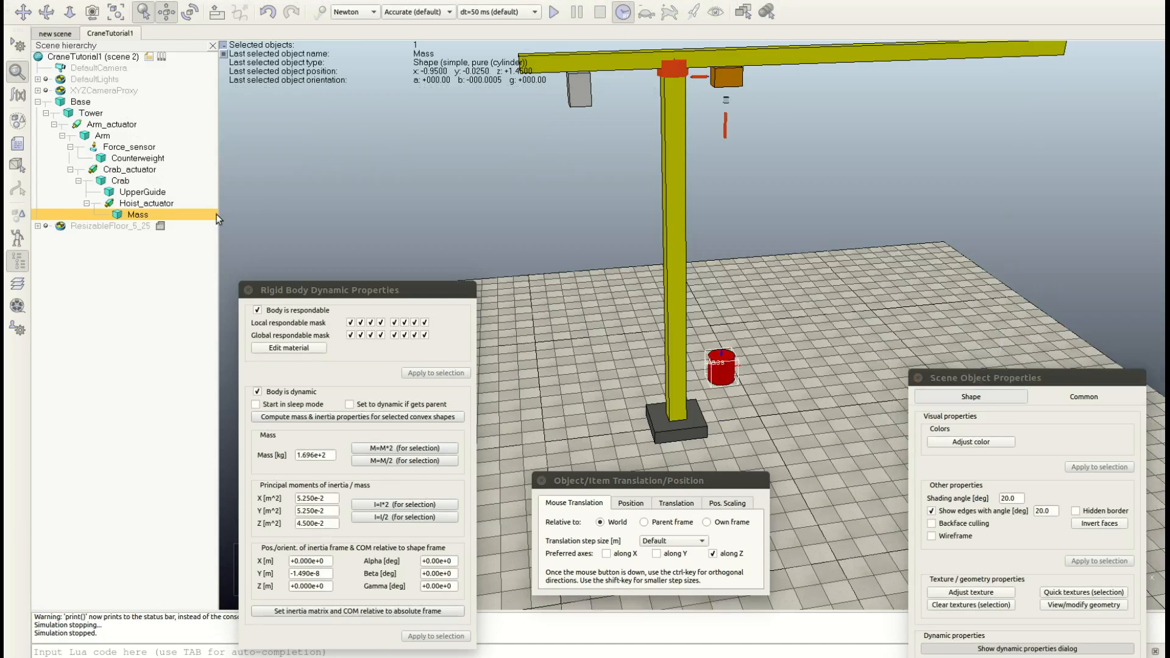
Step: Reparent Hoist_actuator with its Mass under UpperGuide in the scene hierarchy
left_click(147, 203)
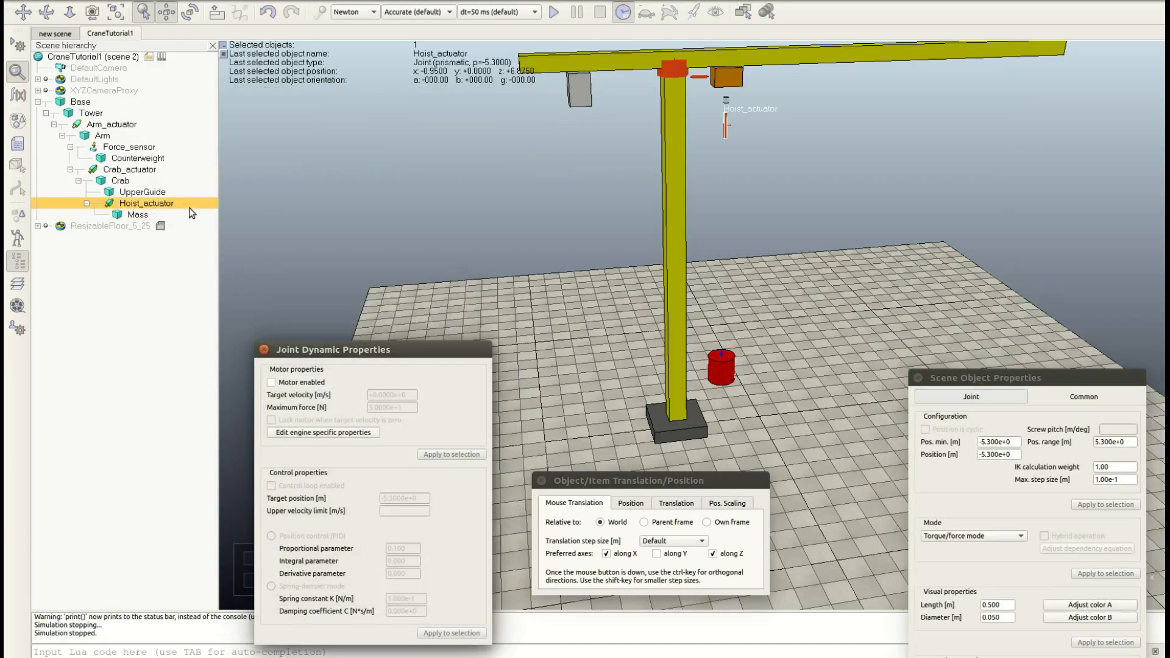
left_click(152, 194)
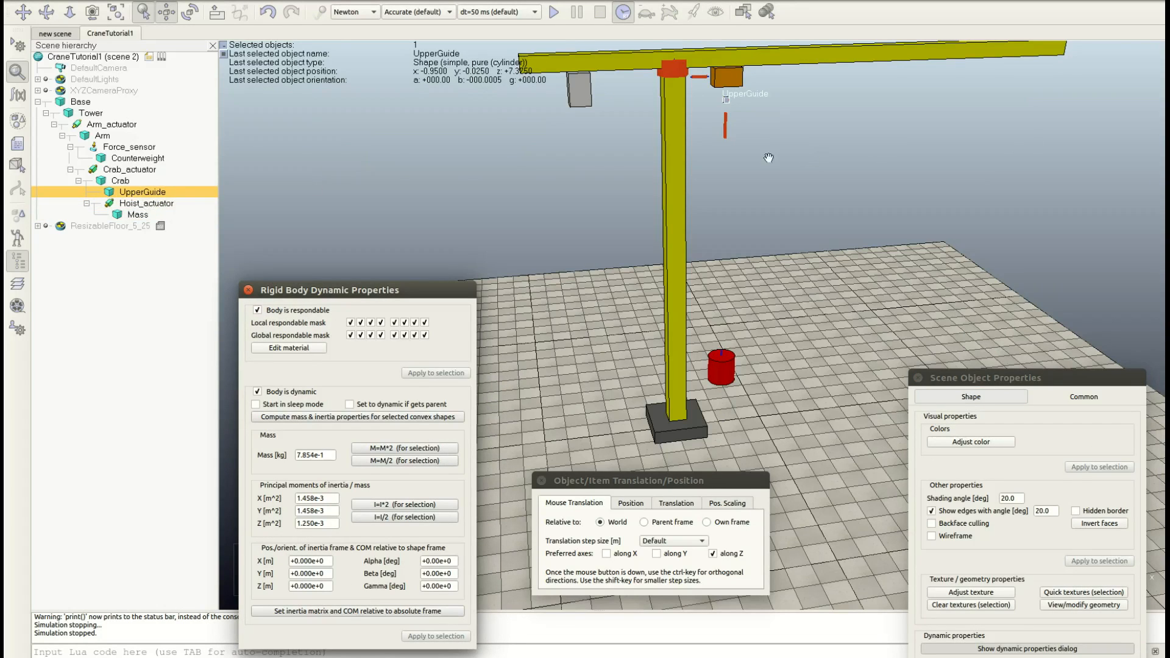
left_click(125, 205)
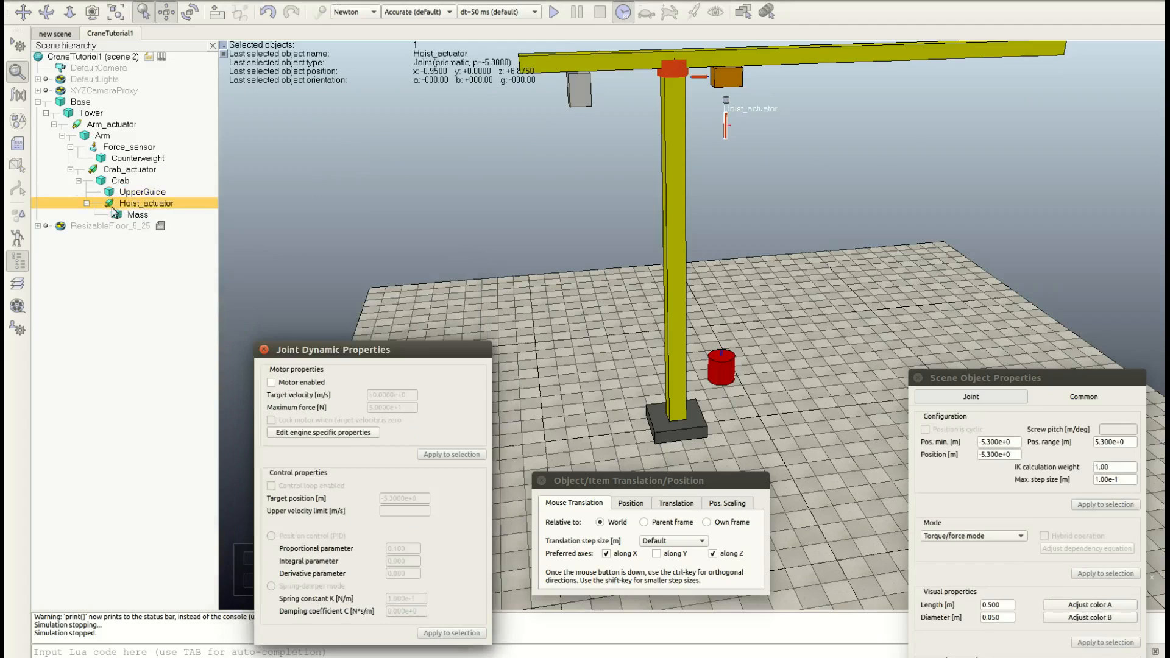
left_click_drag(141, 205, 141, 193)
left_click(141, 193)
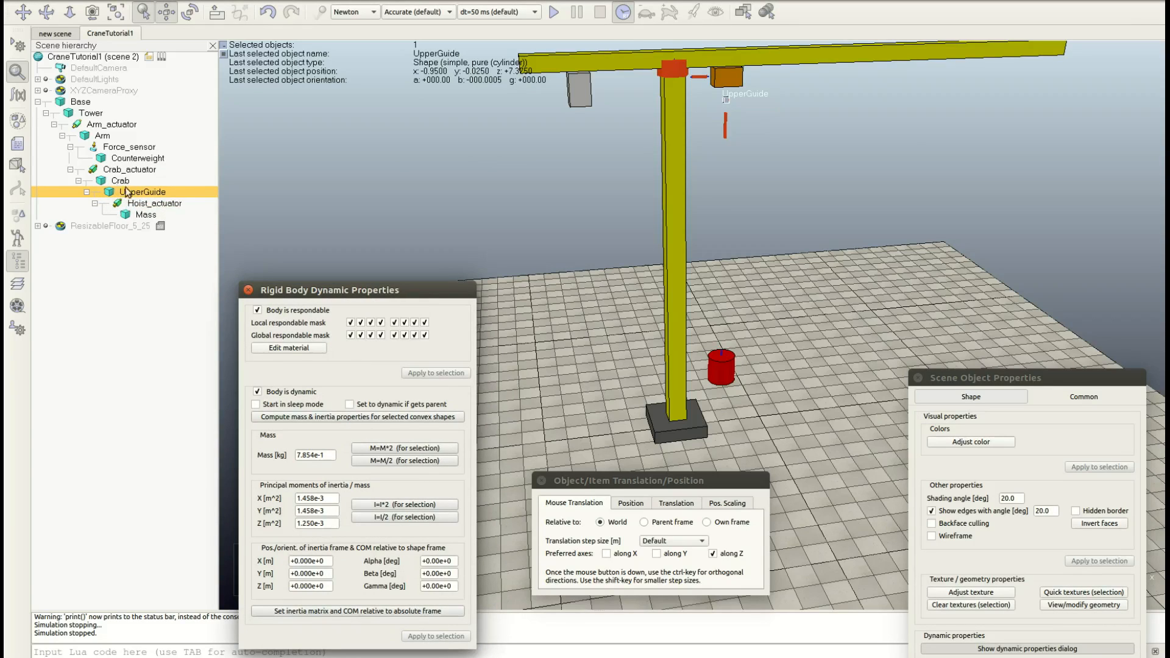
left_click(122, 181)
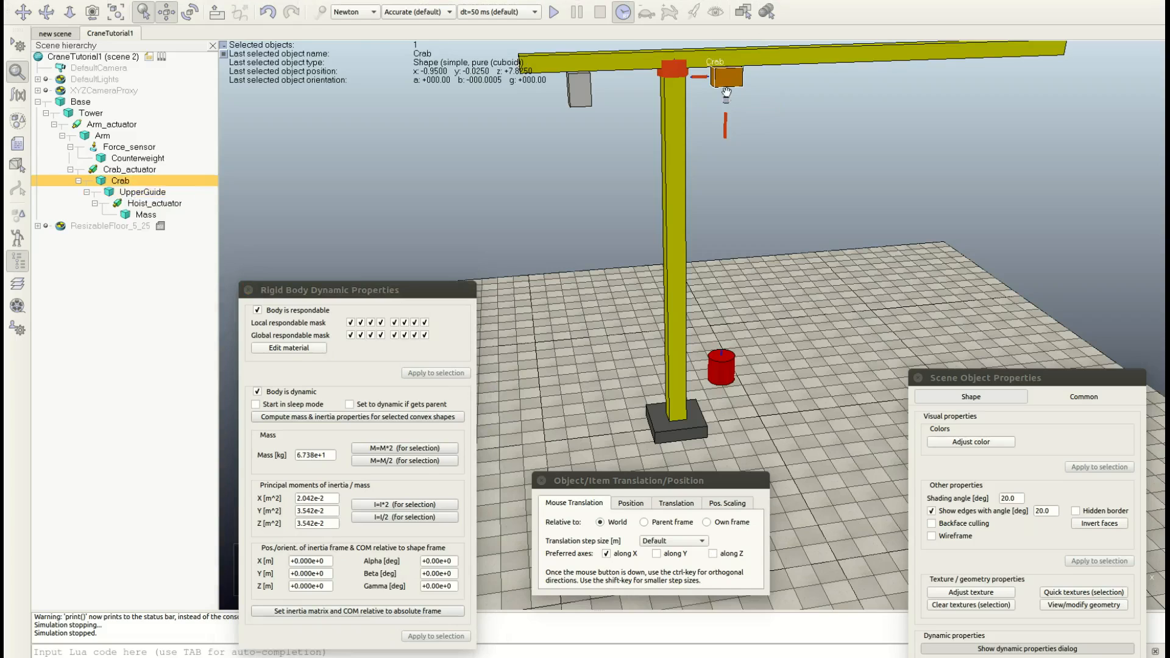
Step: Add a spherical joint to the scene with no other object selected
left_click(788, 152)
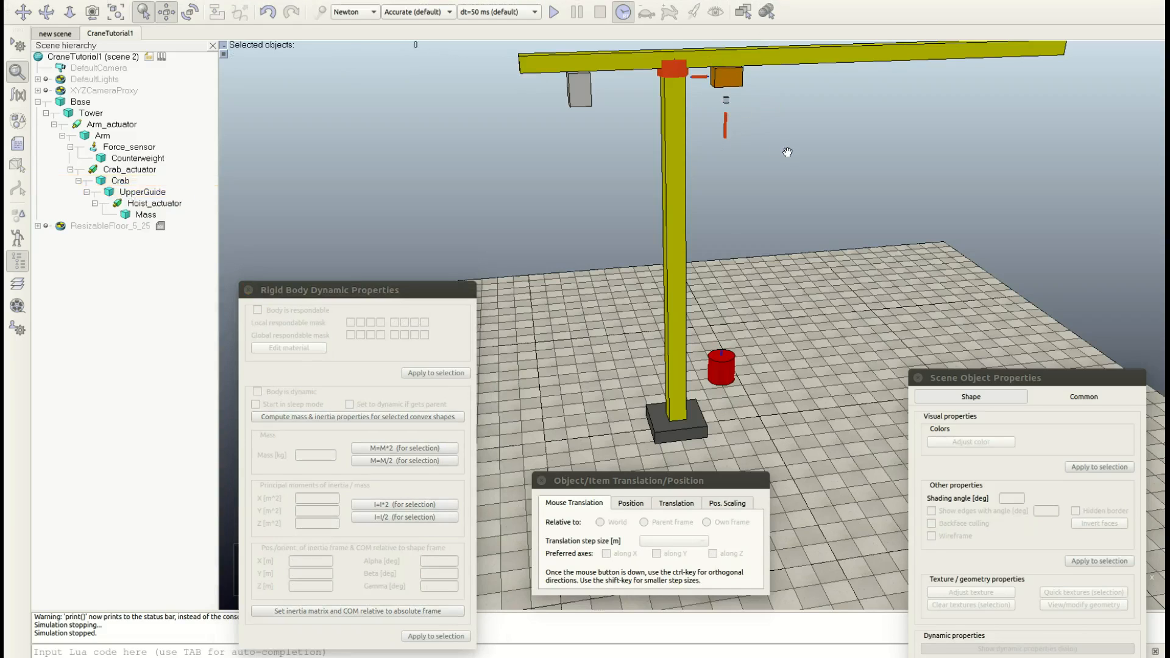
right_click(783, 166)
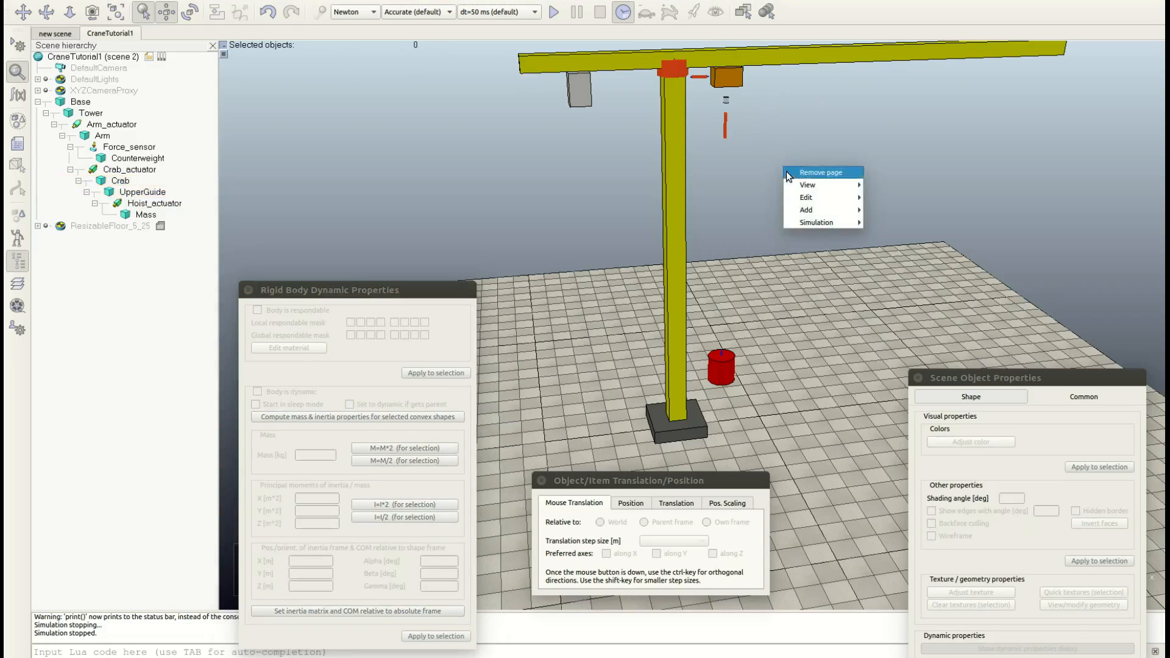
mouse_move(815, 203)
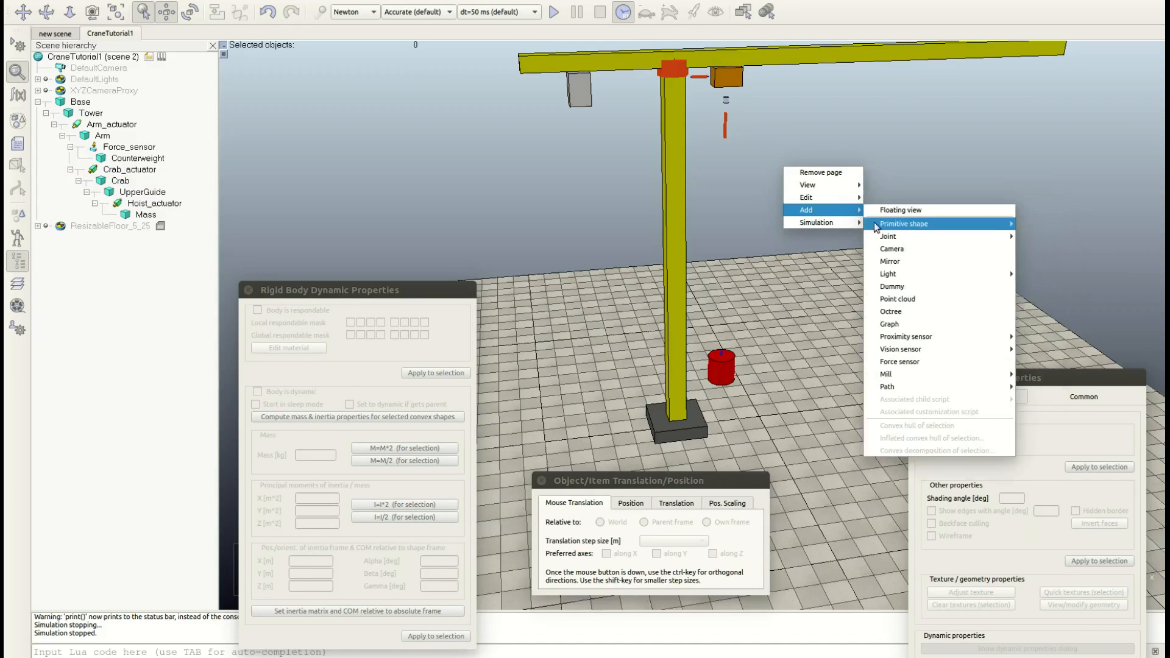
mouse_move(917, 239)
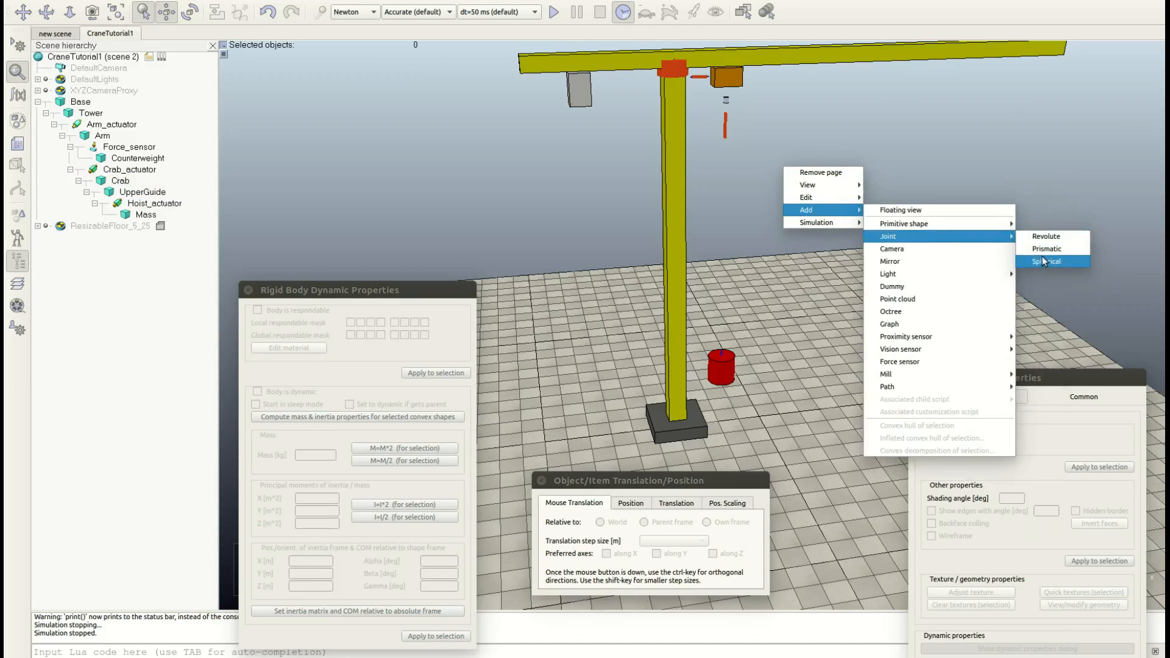
left_click(1043, 262)
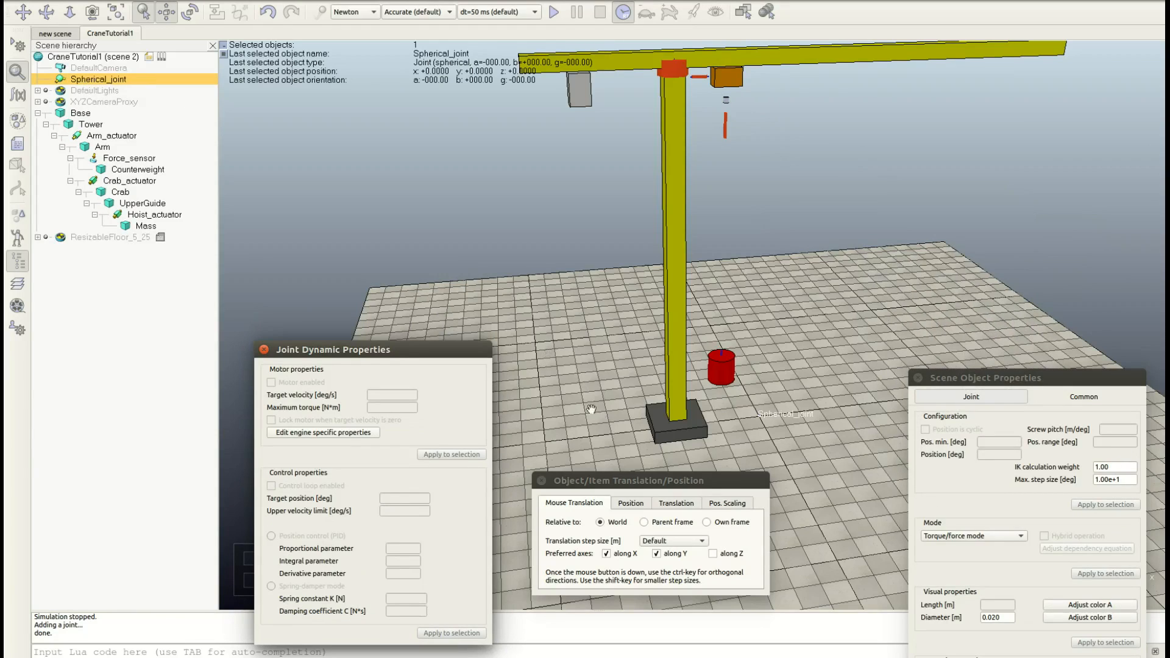
Step: Move Spherical_joint along X and Z to just beneath the Crab, and align it and Hoist_actuator with the Crab's X and Y coordinates
left_click(692, 551)
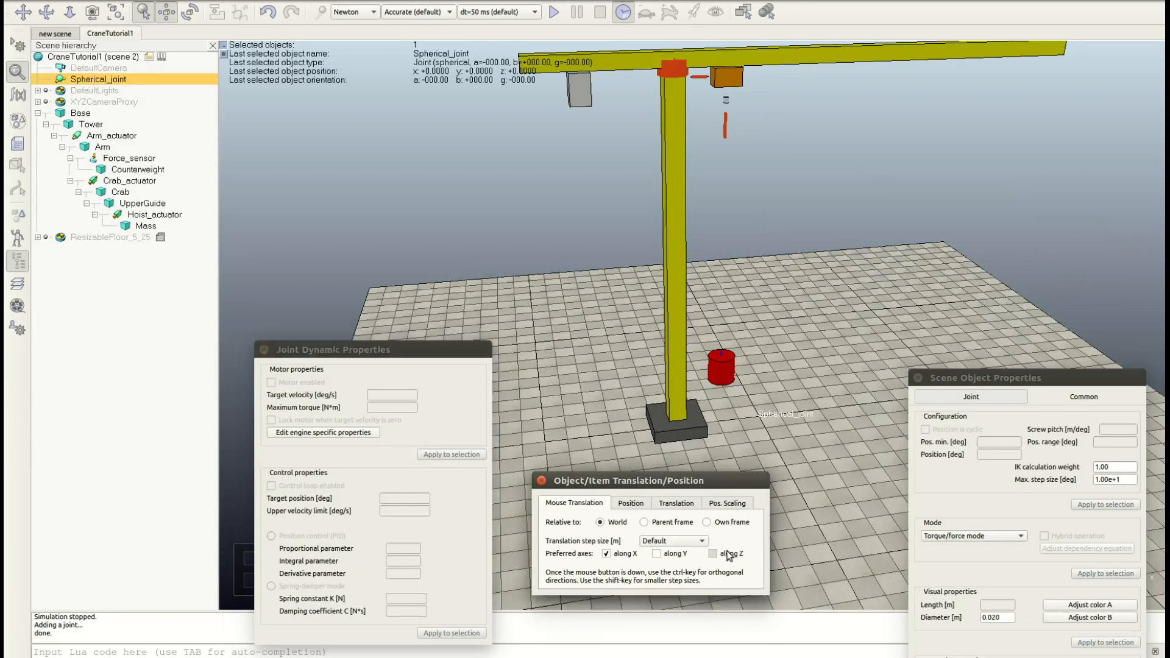
left_click_drag(788, 413, 762, 95)
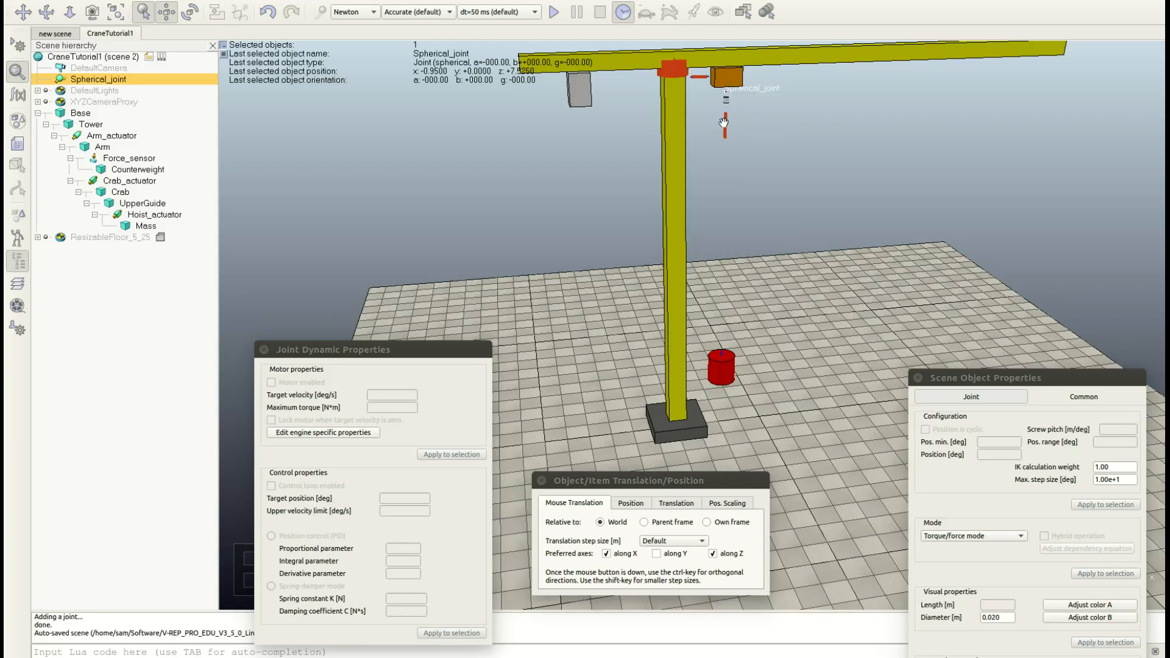
left_click(724, 123, "ctrl")
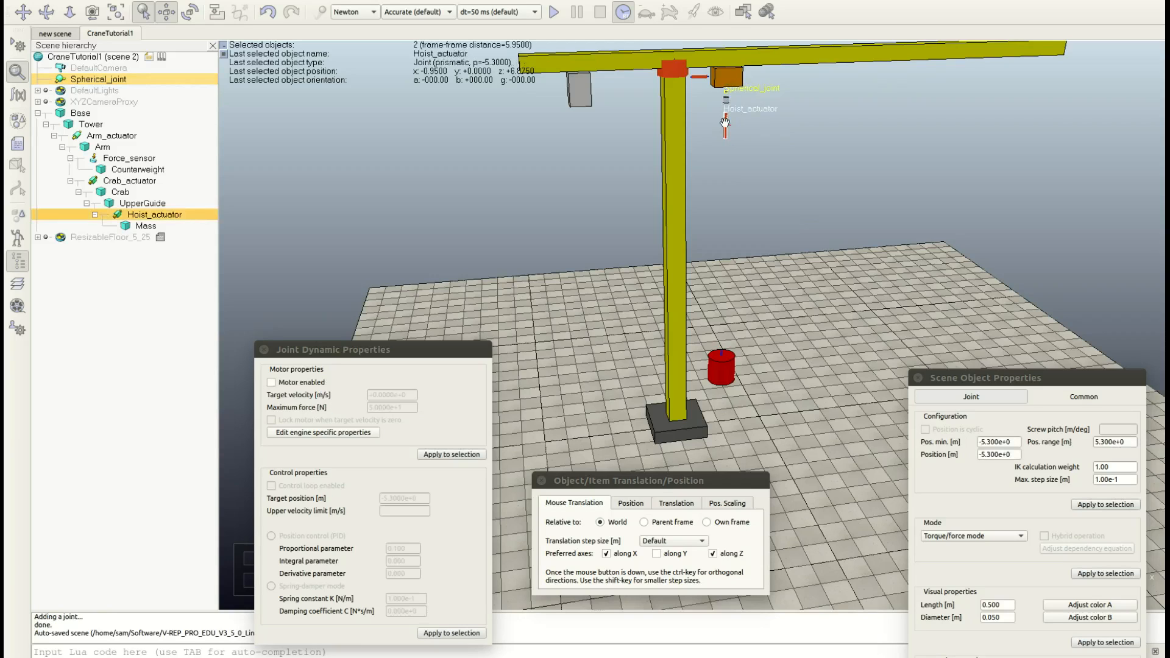
left_click(728, 77, "ctrl")
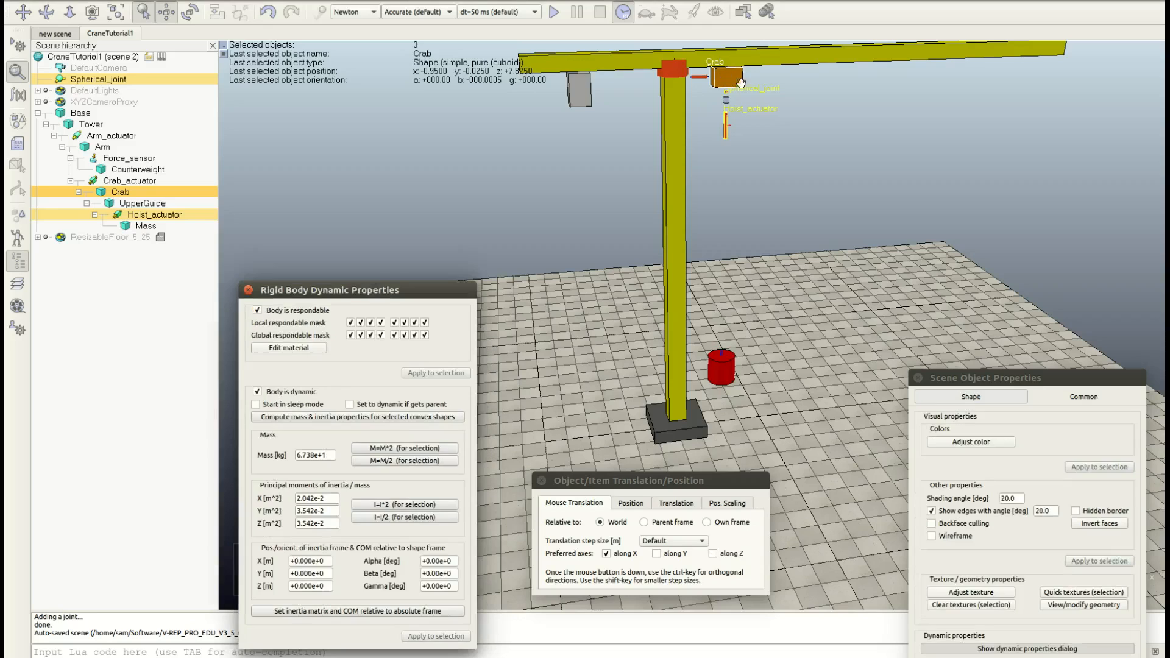
left_click(631, 504)
left_click(685, 542)
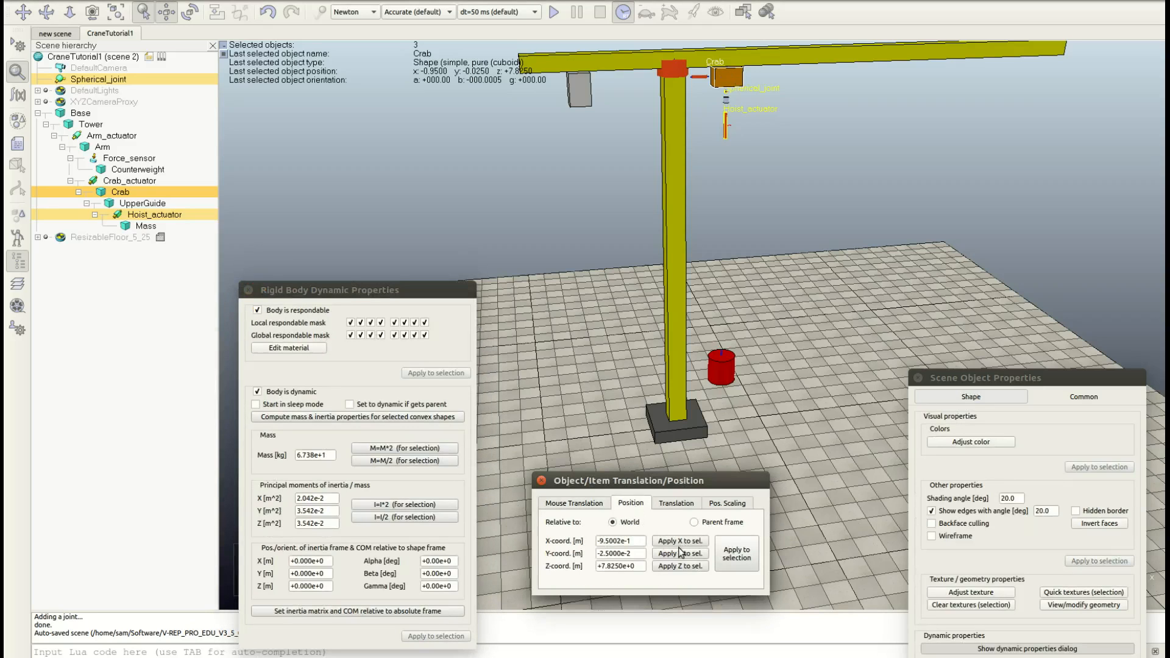
left_click(874, 192)
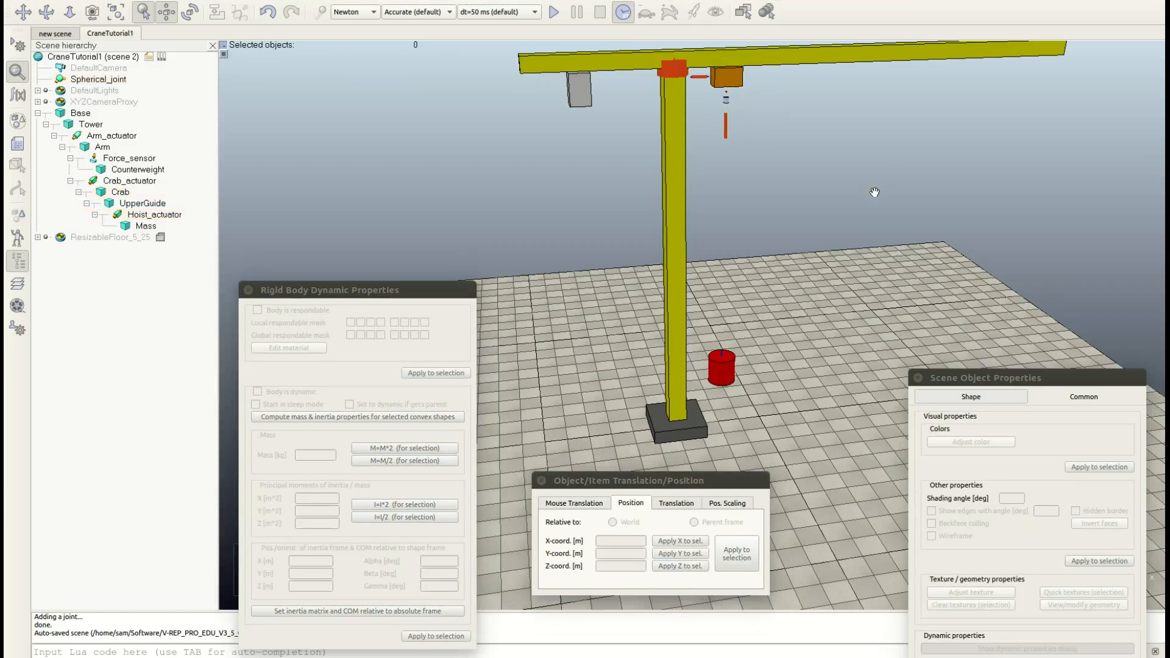
Step: Make Spherical_joint a child of Crab and reparent UpperGuide with its children under Spherical_joint in the scene hierarchy
left_click(97, 81)
left_click_drag(98, 85, 138, 195)
left_click(137, 207)
left_click(422, 237)
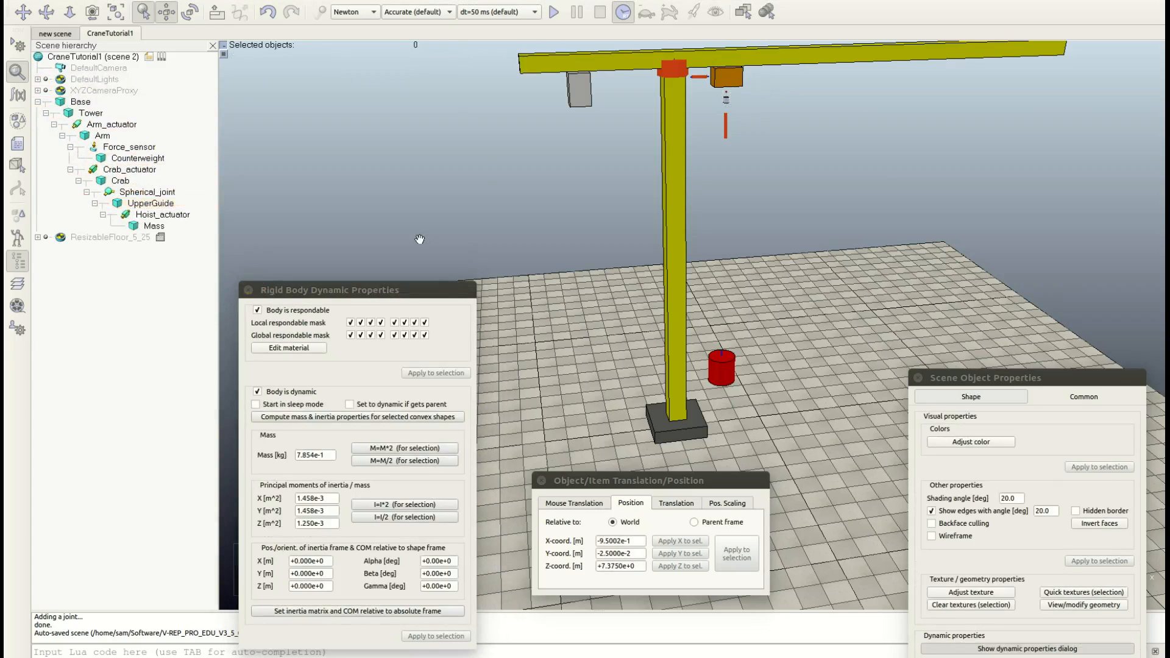
Step: Start the simulation, enable the Hoist_actuator motor and set its maximum force to 6000 N
left_click(553, 12)
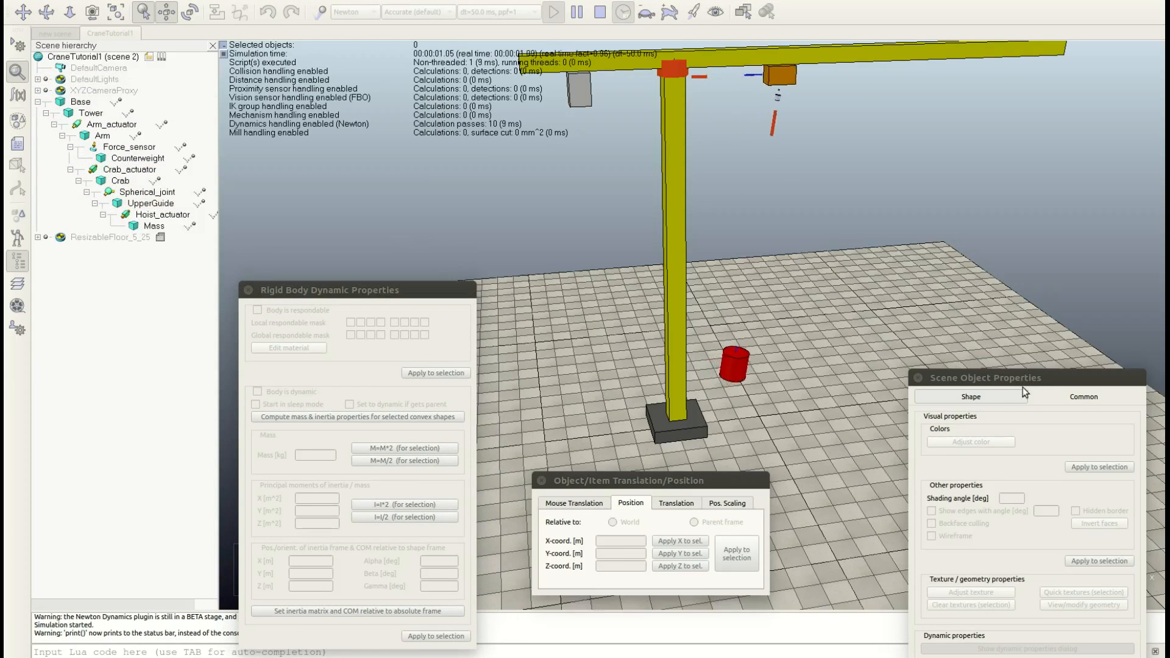
left_click_drag(821, 358, 933, 320)
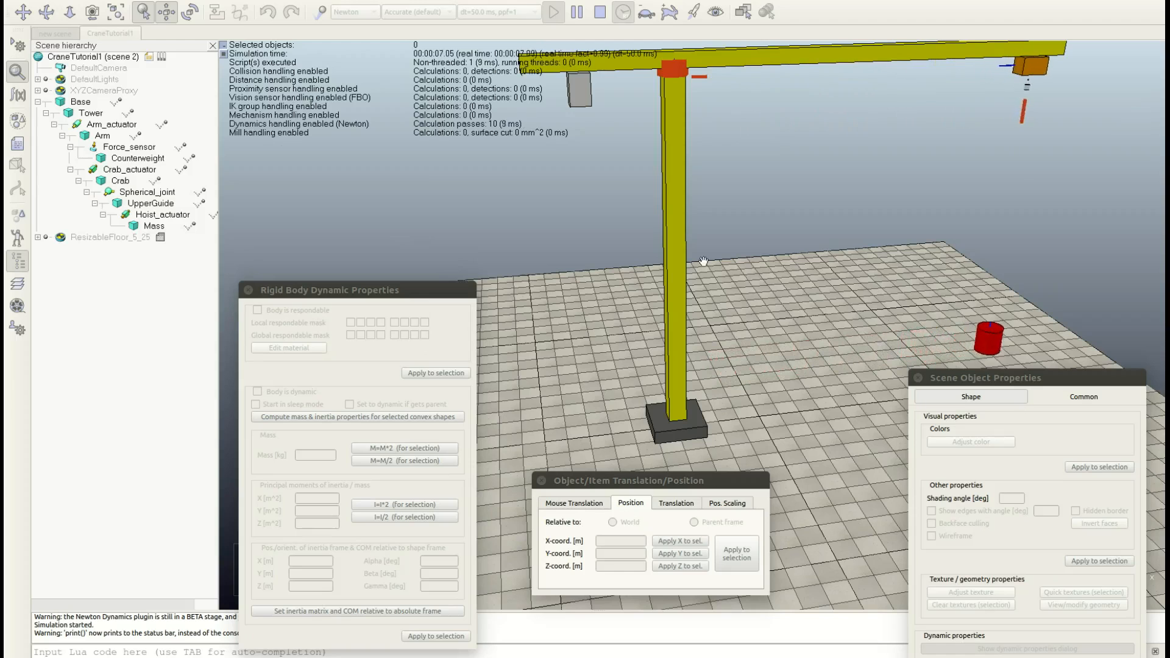
left_click(153, 216)
left_click(310, 383)
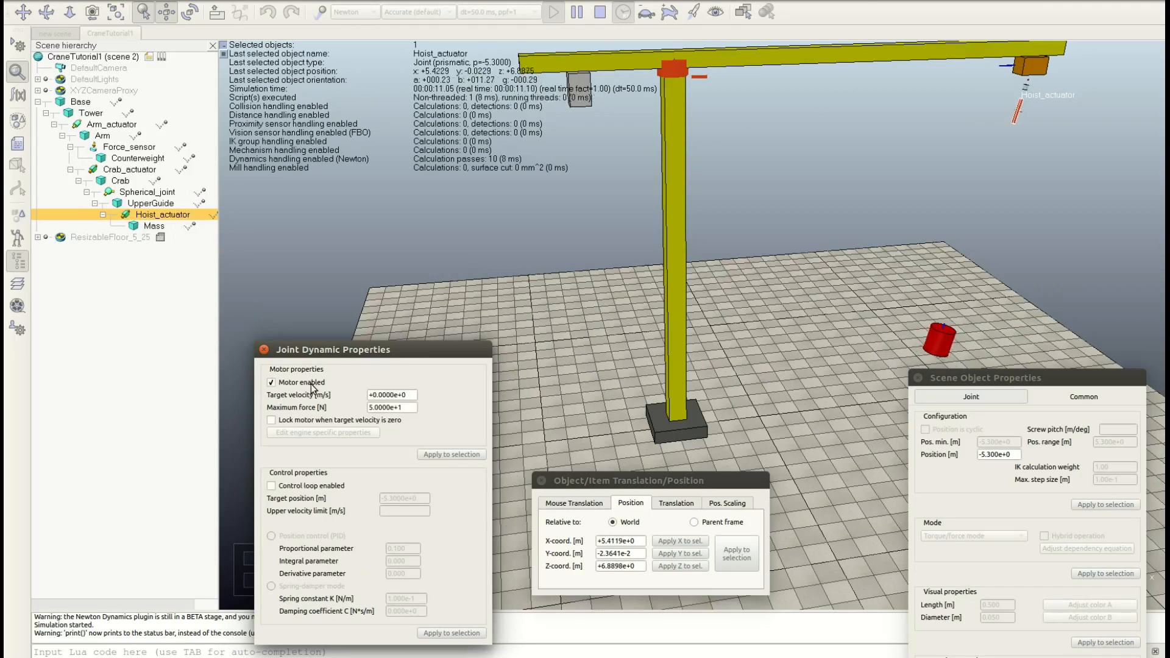
left_click_drag(409, 406, 367, 406)
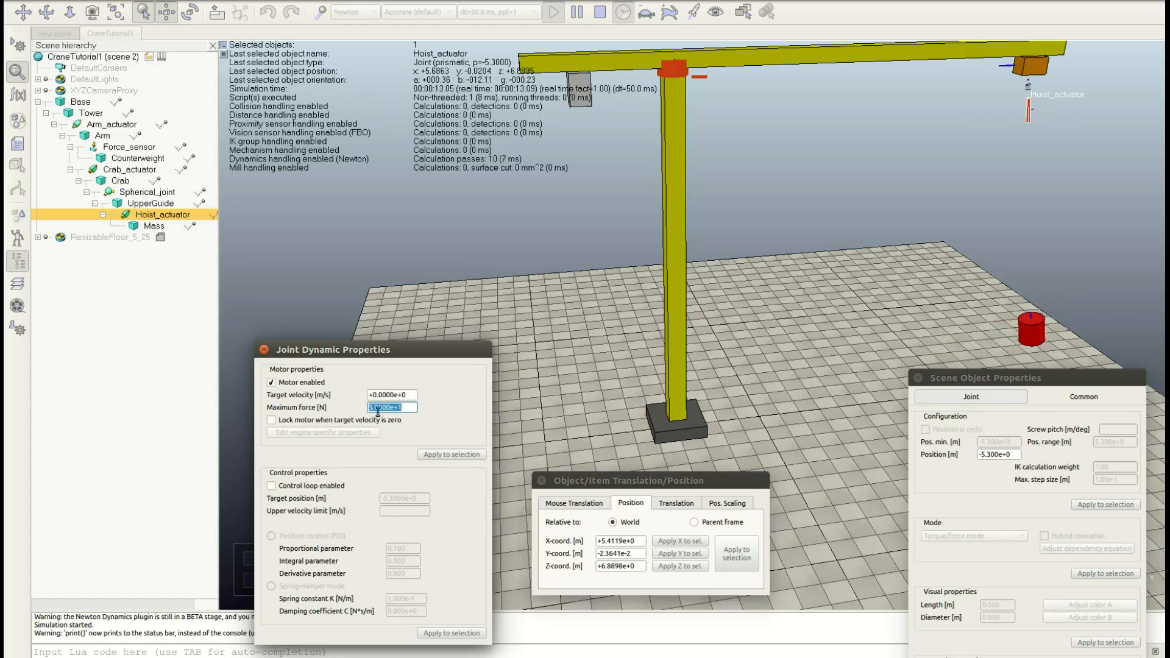
type("6.000")
key("Return")
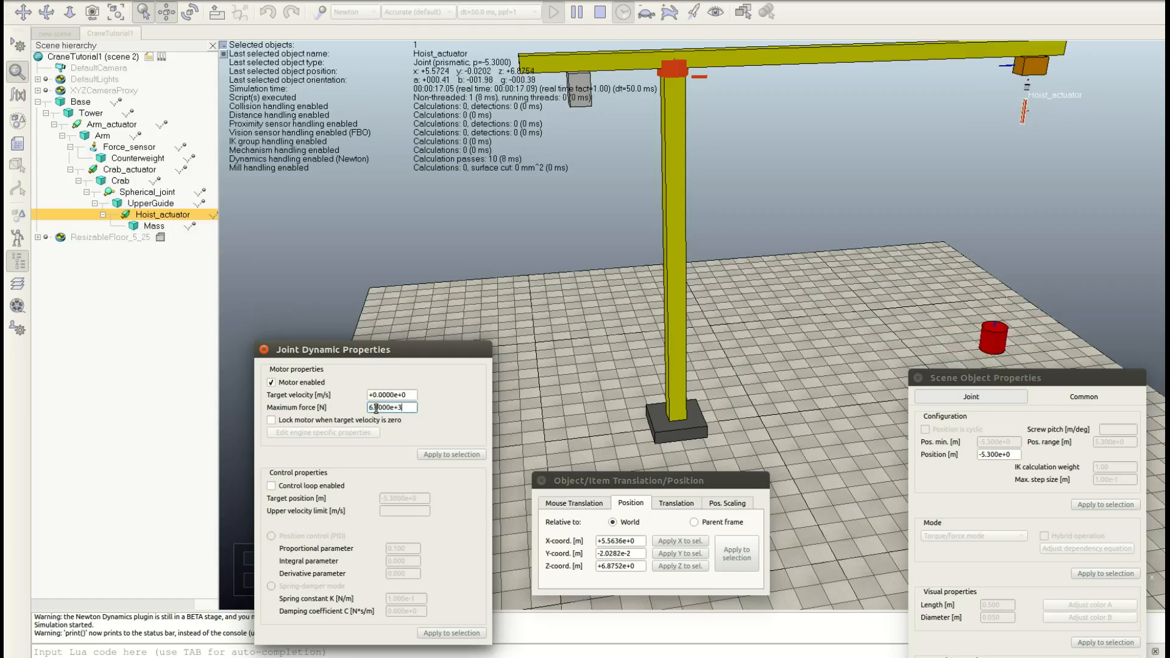
Step: Raise the Mass with a Hoist_actuator target velocity of 1 m/s, and lower it again with -1 m/s
left_click(393, 394)
type("1")
key("Return")
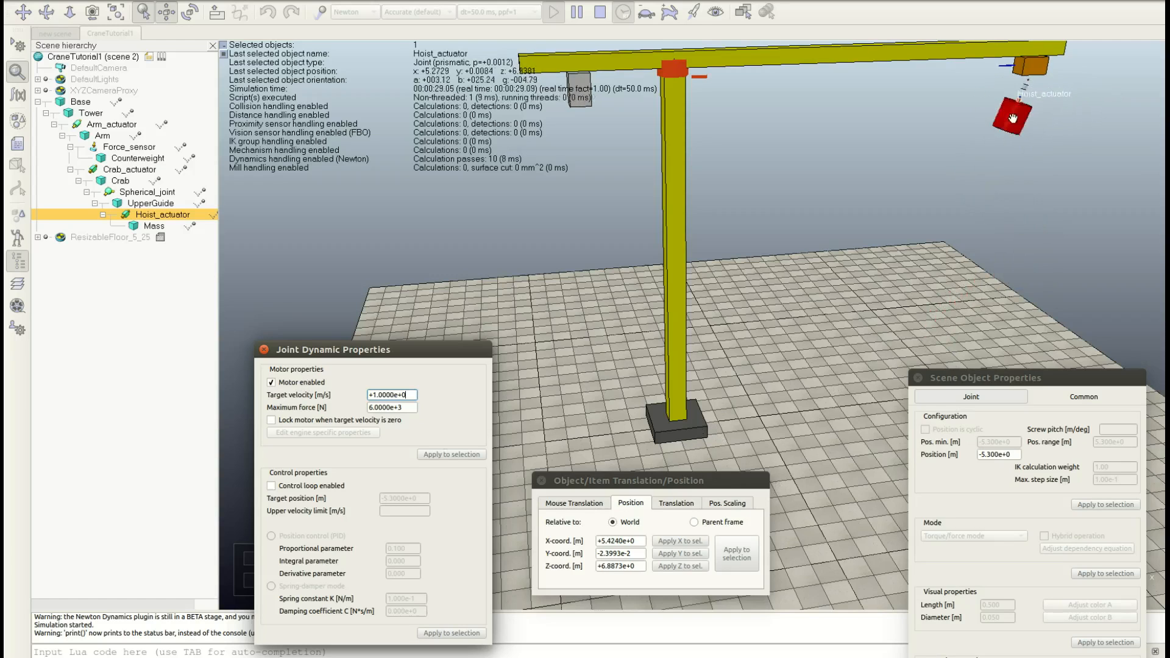
triple_click(401, 395)
type("-1")
key("Return")
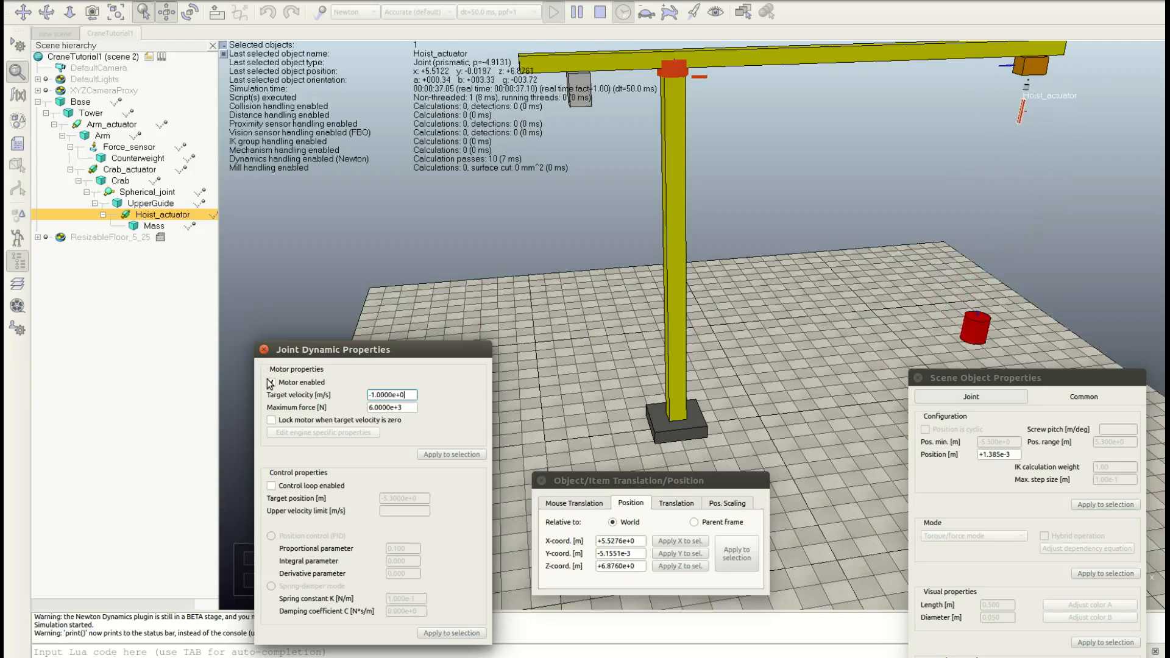
Step: Set the Hoist_actuator target velocity to 0 m/s with its motor enabled, and stop the simulation with nothing selected
left_click(271, 383)
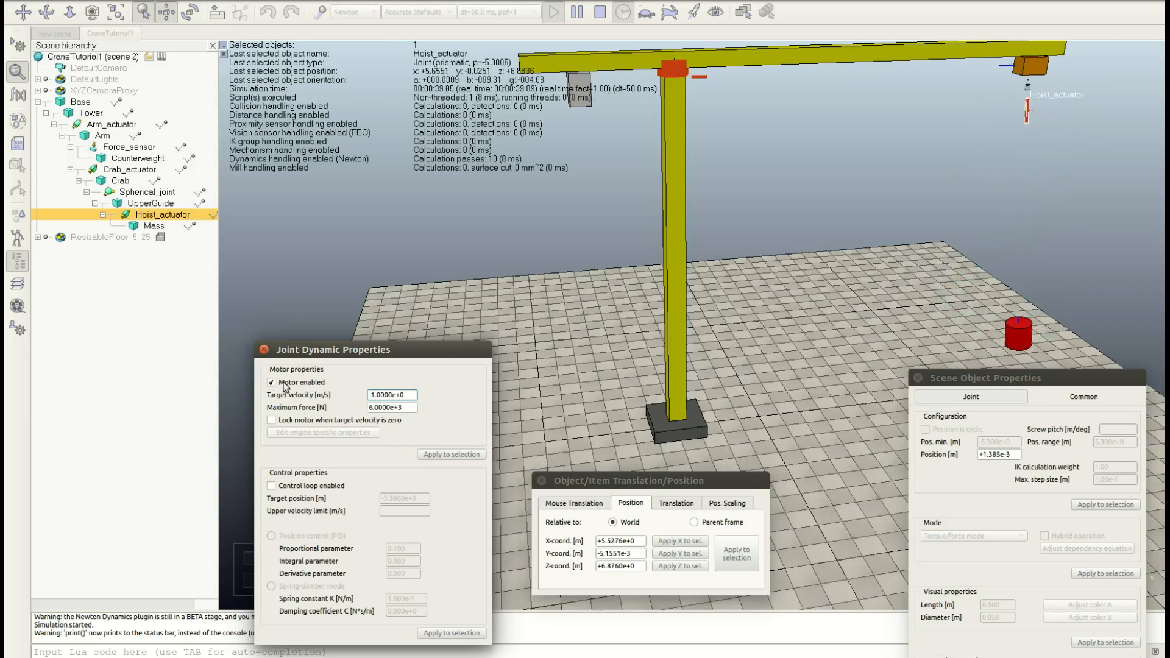
left_click_drag(412, 395, 325, 384)
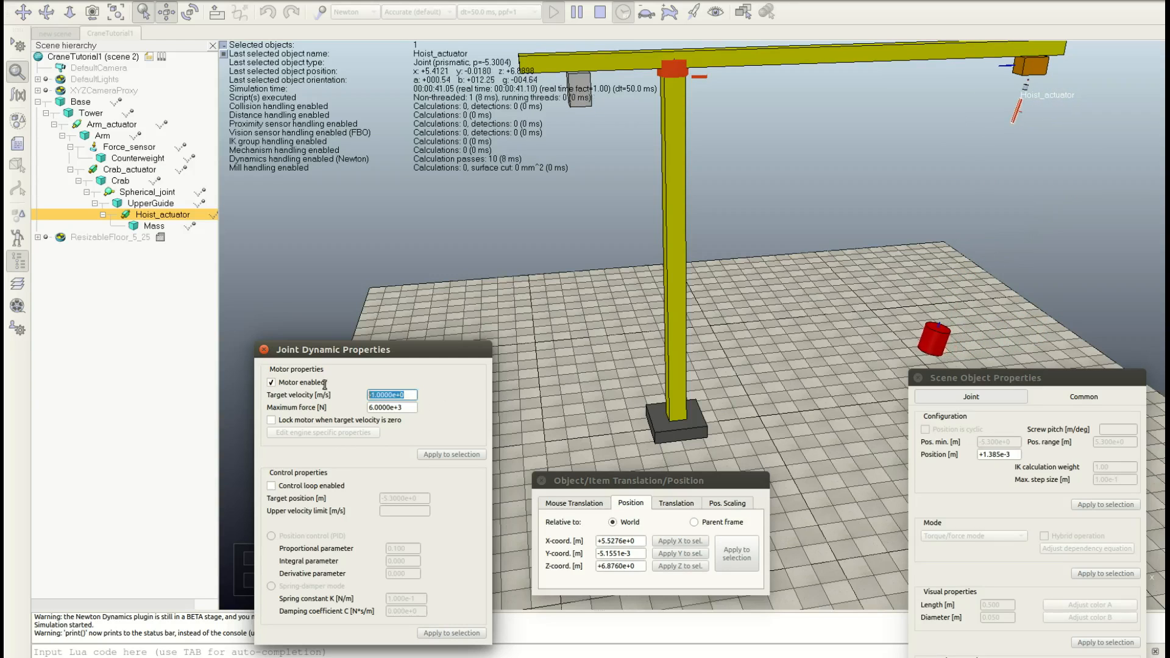
type("0")
key("Return")
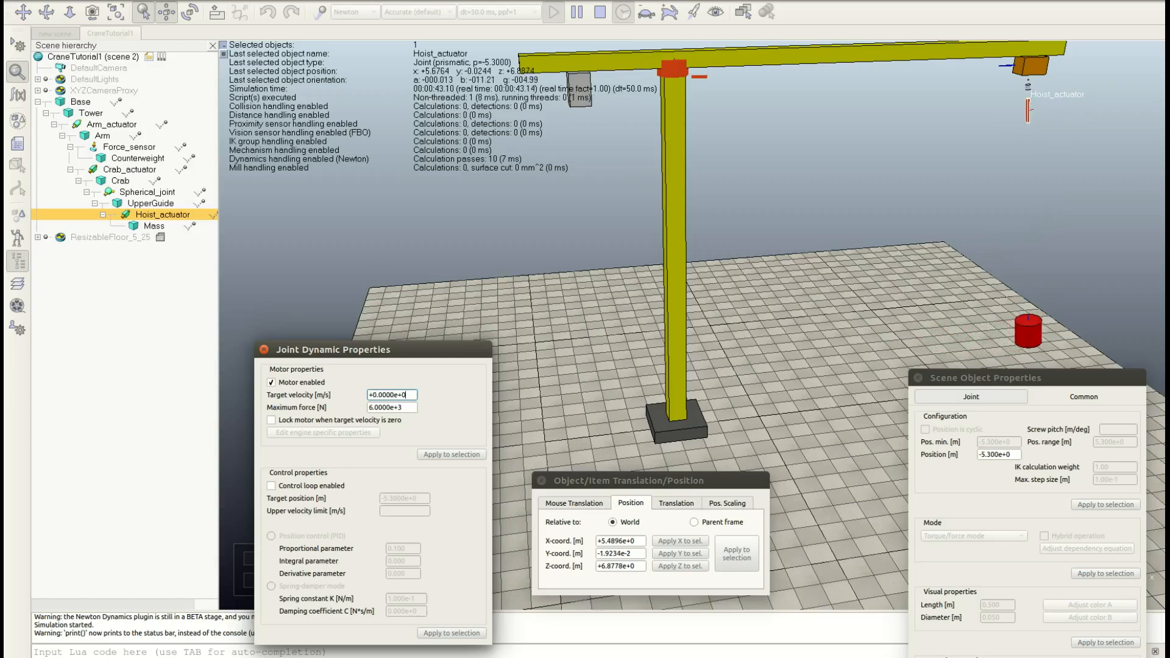
left_click(600, 13)
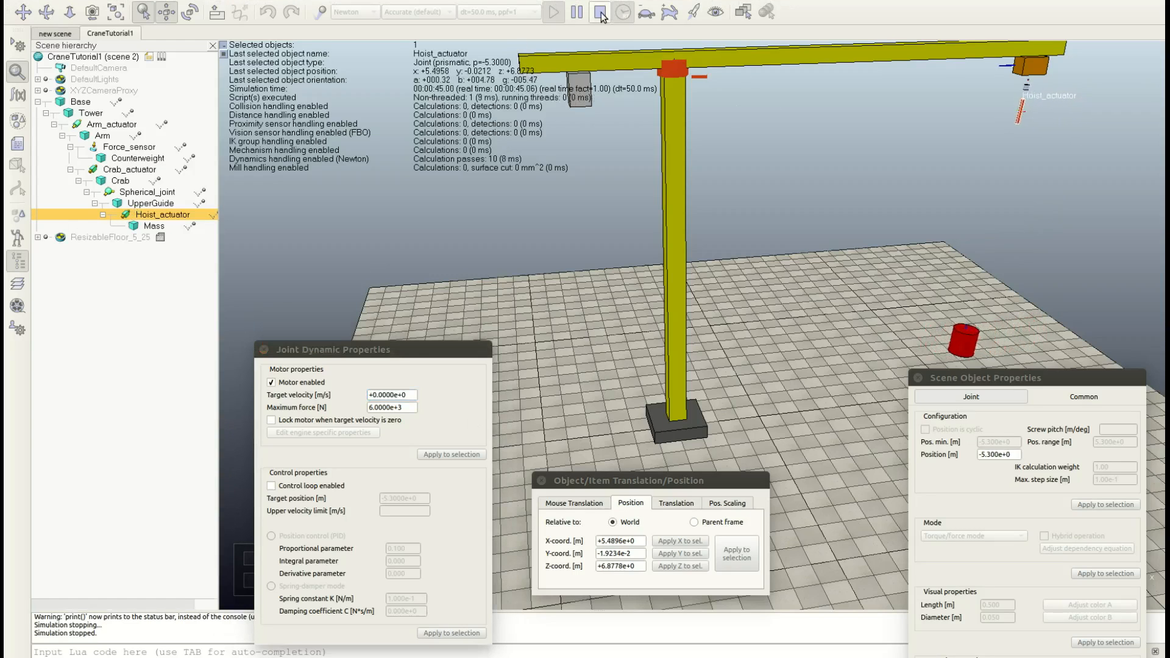
left_click(848, 217)
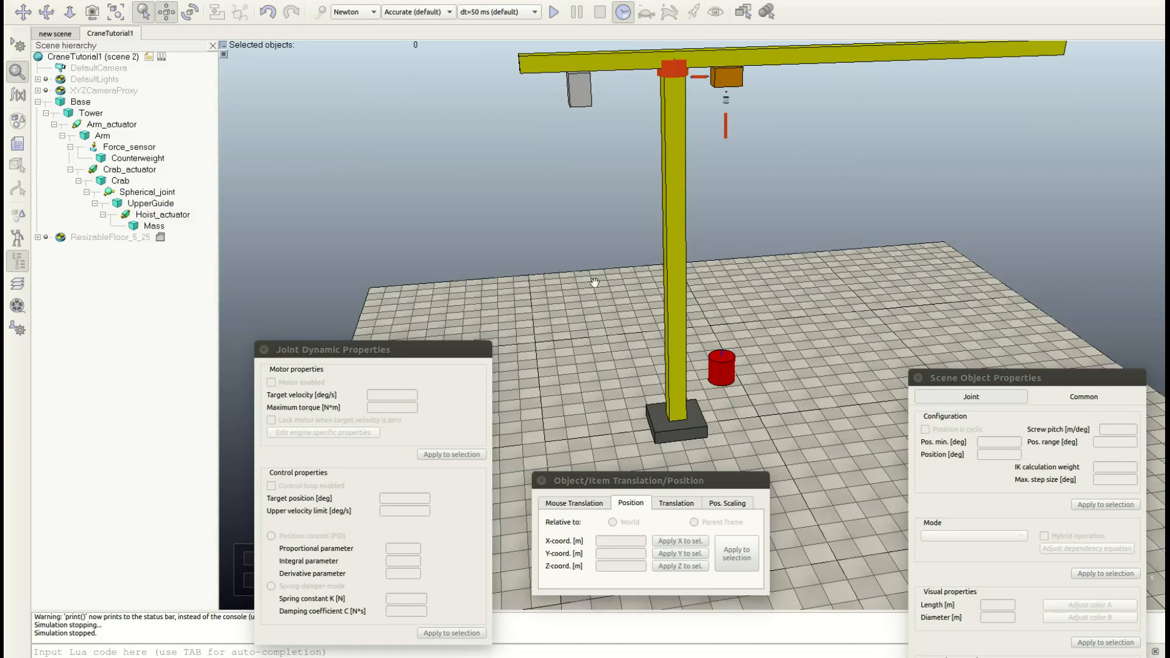
Step: Restart the simulation and set the Crab_actuator target velocity to -1 m/s to drive the Crab back along the Arm
left_click(553, 12)
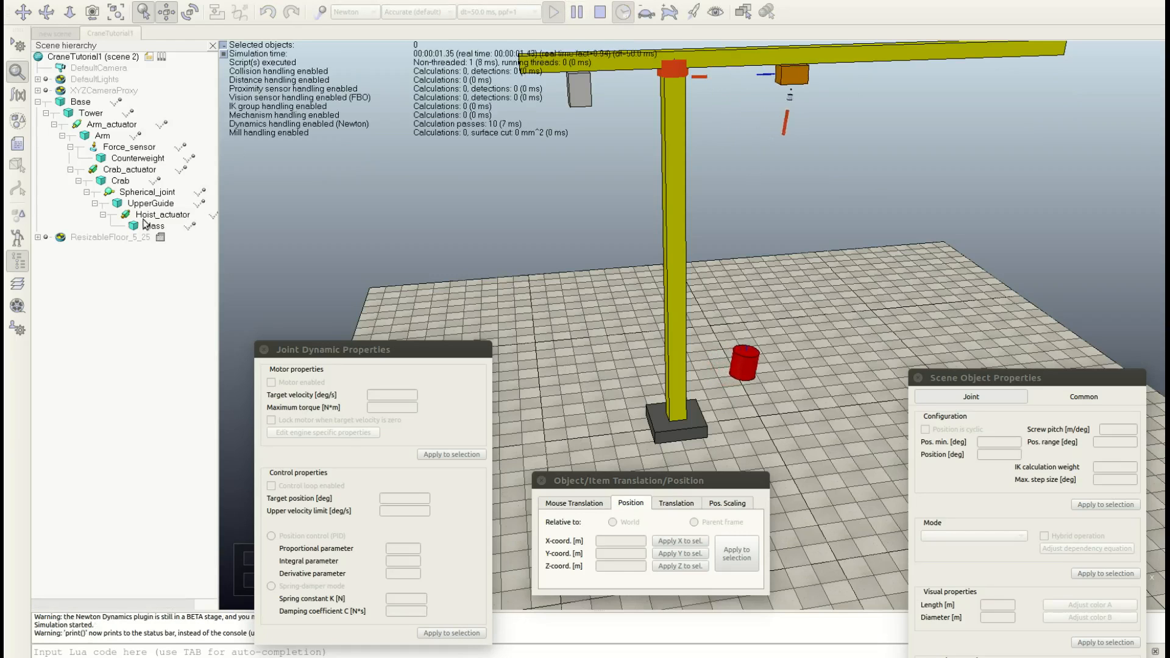
left_click(139, 192)
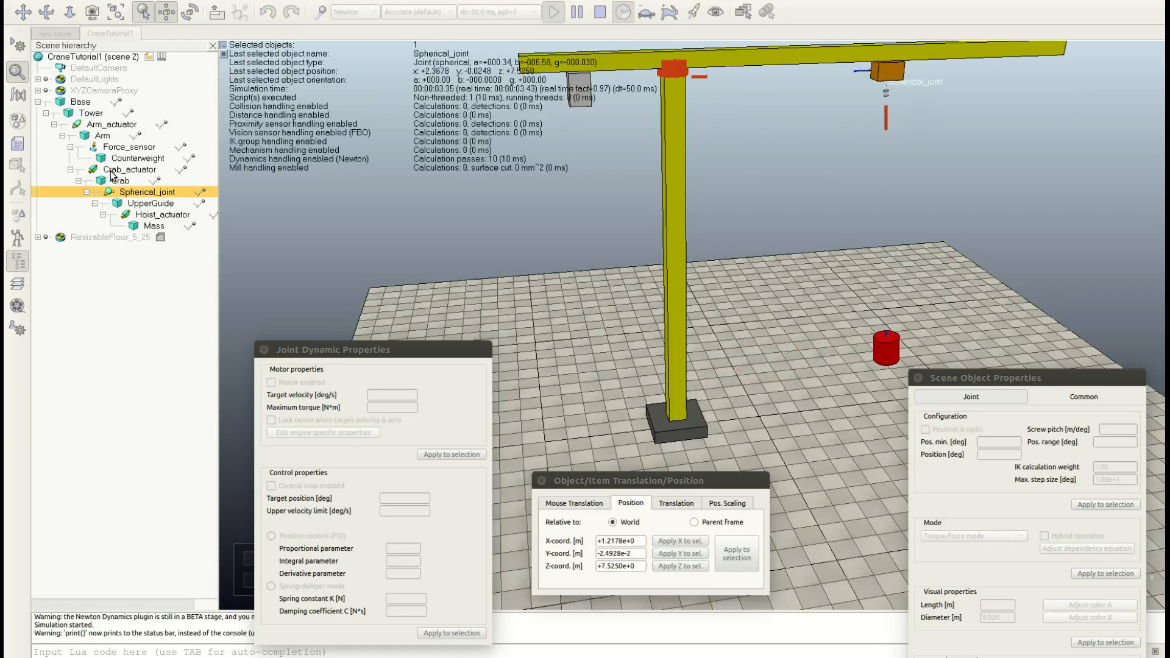
left_click(129, 169)
left_click(334, 388)
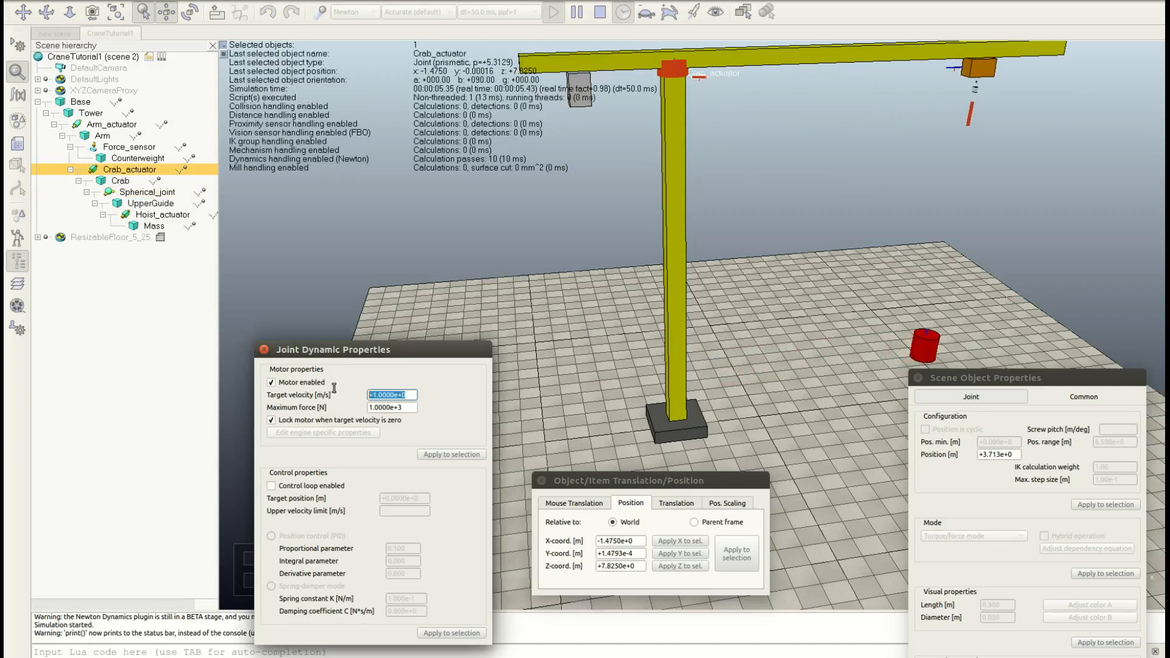
type("+0.0000e+")
key("BackSpace")
key("BackSpace")
key("BackSpace")
key("BackSpace")
key("BackSpace")
key("BackSpace")
key("BackSpace")
key("BackSpace")
key("BackSpace")
type("-1")
key("Return")
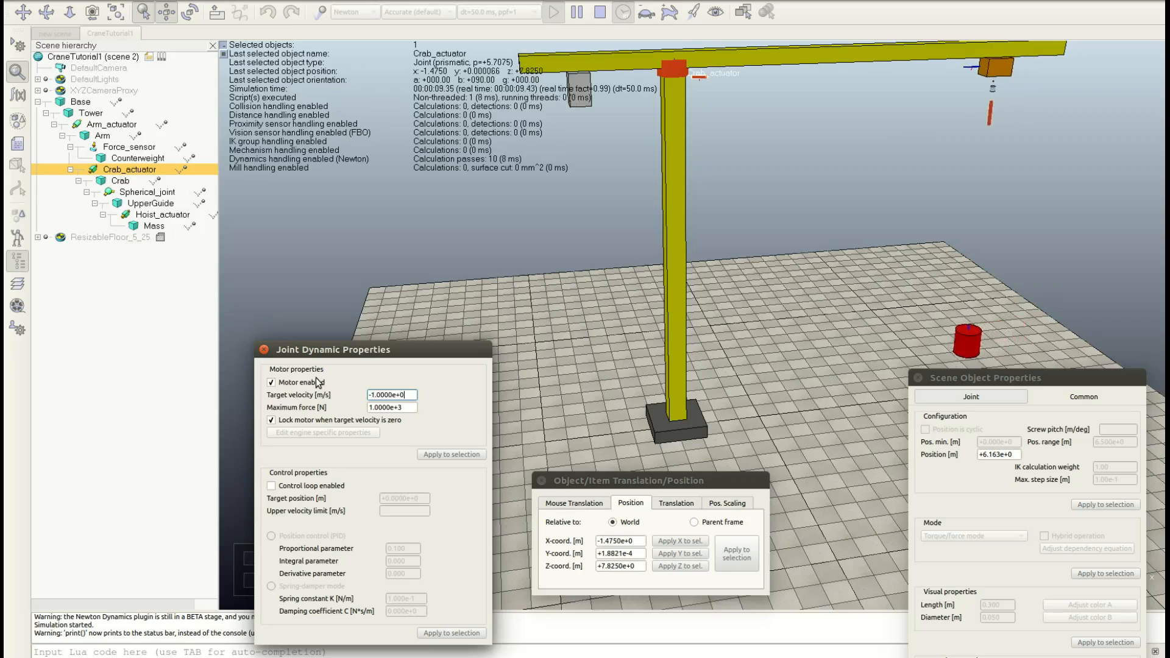
Step: Halt the Crab partway along the Arm by setting the Crab_actuator target velocity to 0 m/s
left_click_drag(409, 397, 259, 389)
type("+0.0000e+0")
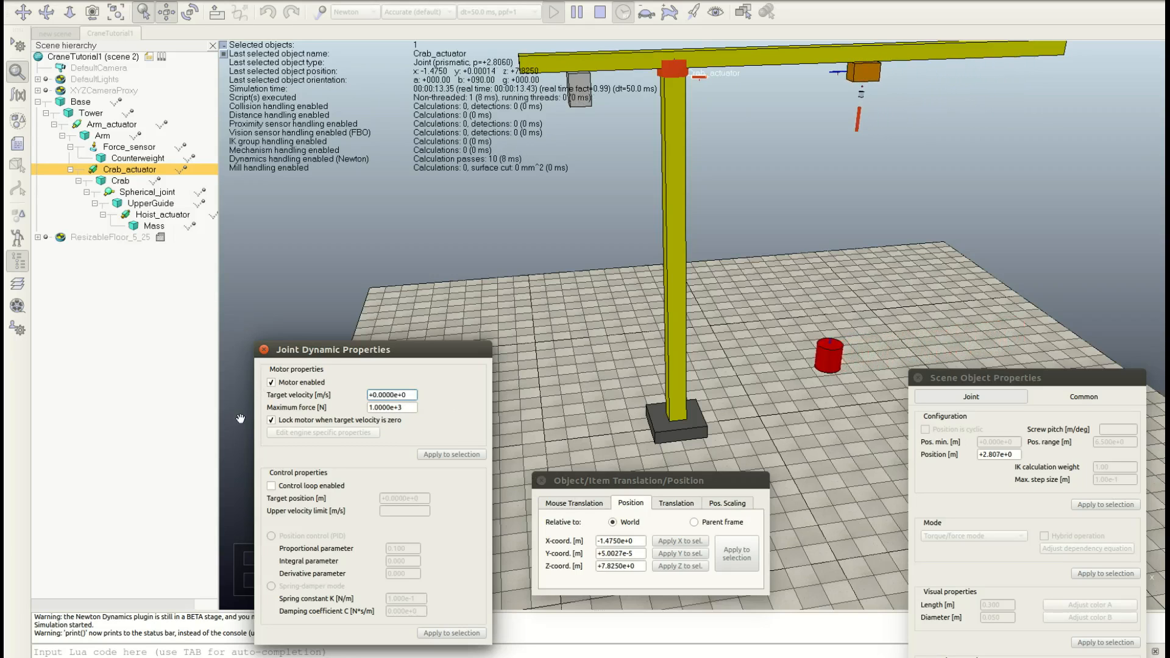